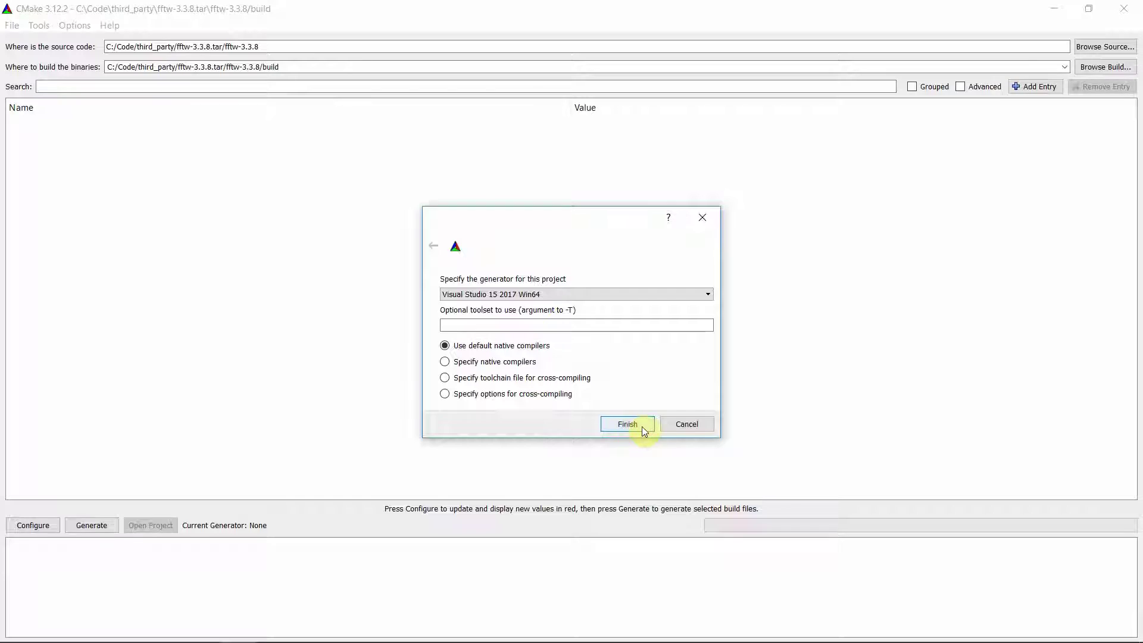
Configure the FFTW 3.3.8 build for Visual Studio 15 2017 Win64 with default native compilers and generate the project files
{"action": "left_click", "coordinate": [642, 426]}
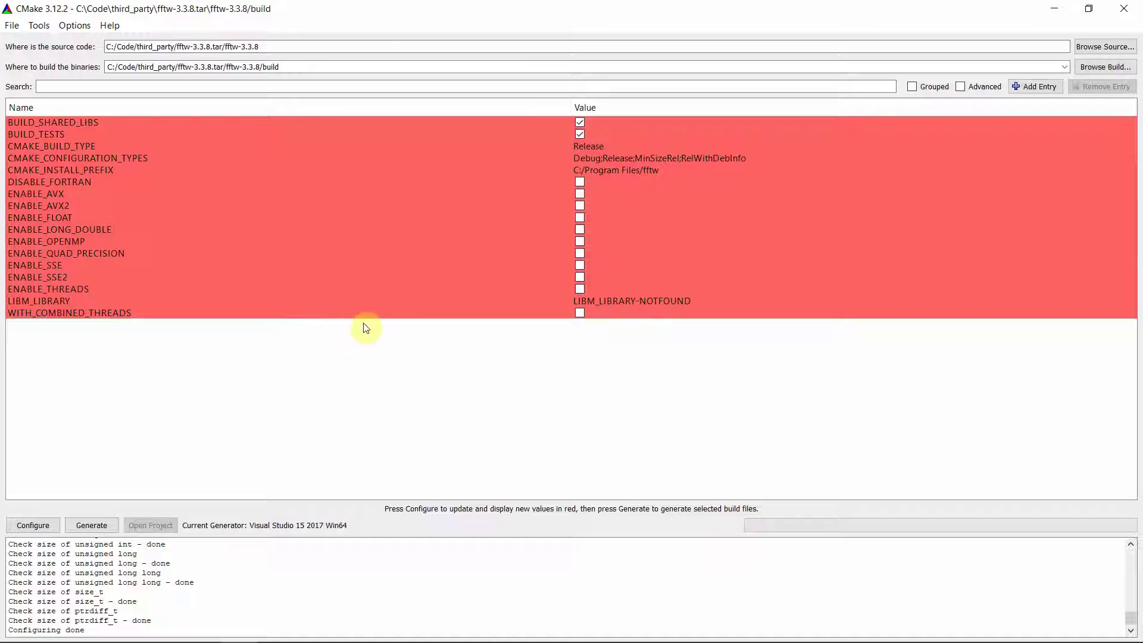
{"action": "left_click", "coordinate": [35, 525]}
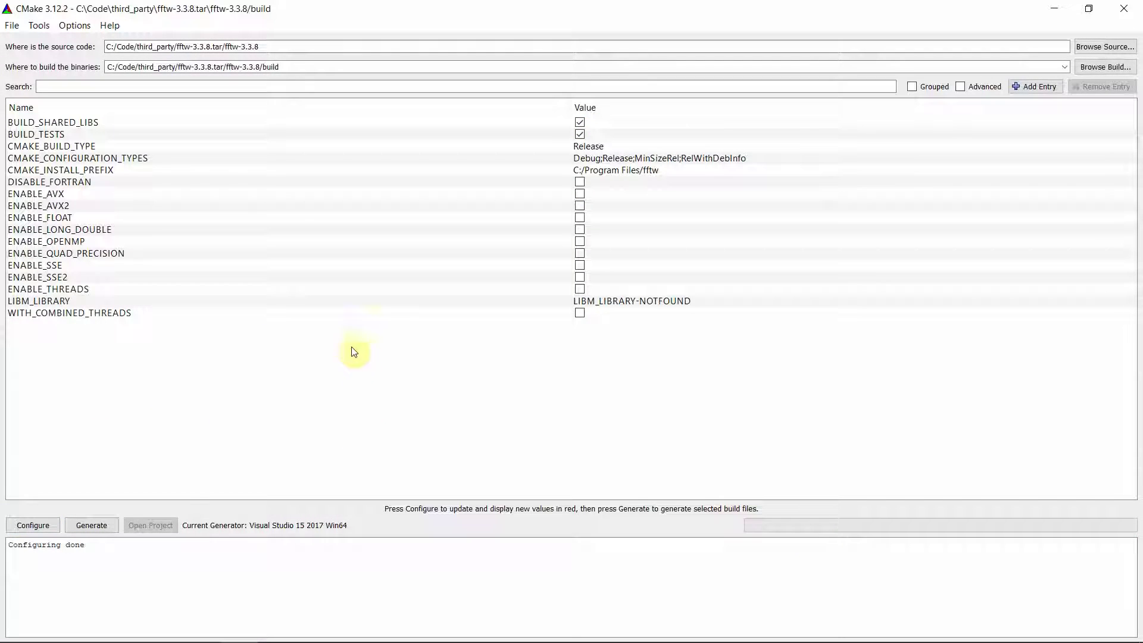
{"action": "left_click", "coordinate": [106, 526]}
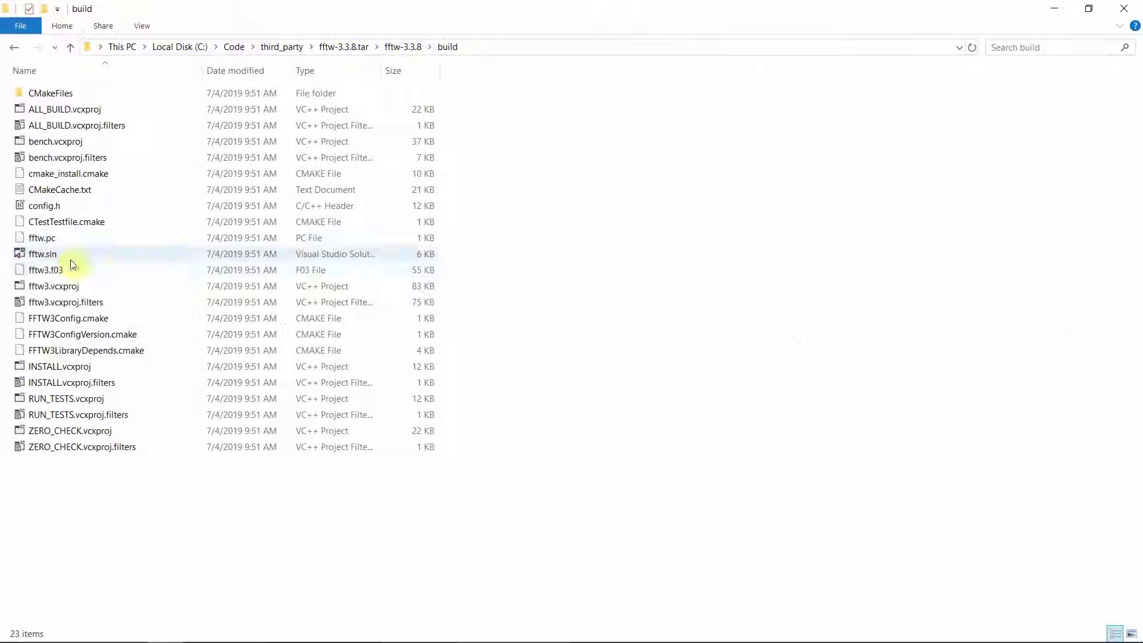
Open fftw.sln from the build folder in Visual Studio and reduce the Error List's height
{"action": "left_click", "coordinate": [42, 255]}
{"action": "right_click", "coordinate": [42, 259]}
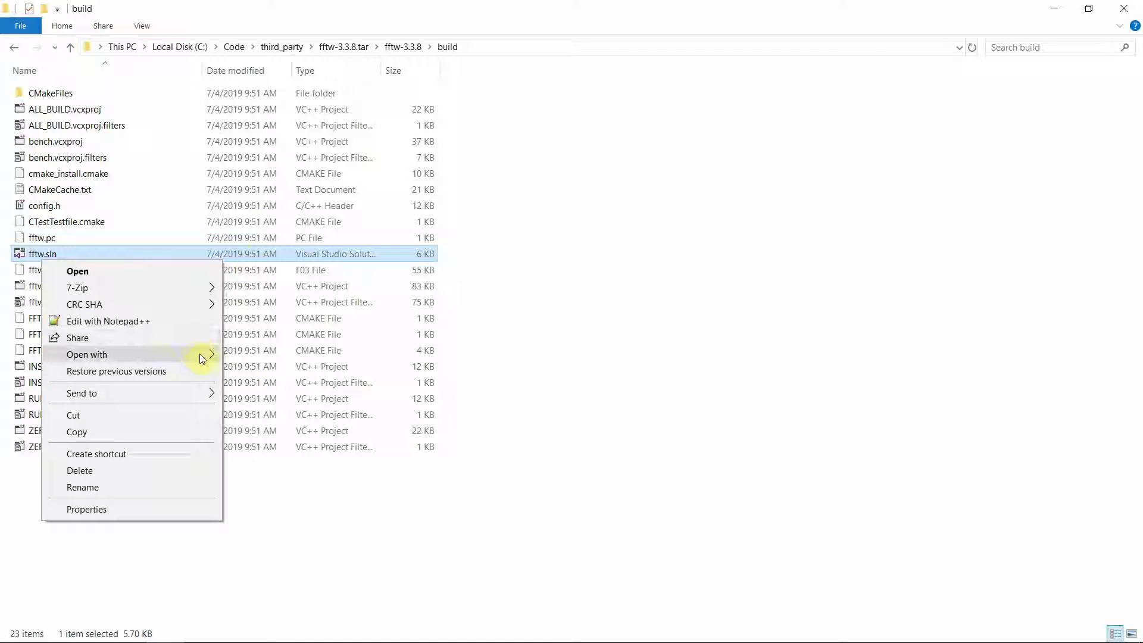
{"action": "mouse_move", "coordinate": [202, 355]}
{"action": "left_click", "coordinate": [401, 406]}
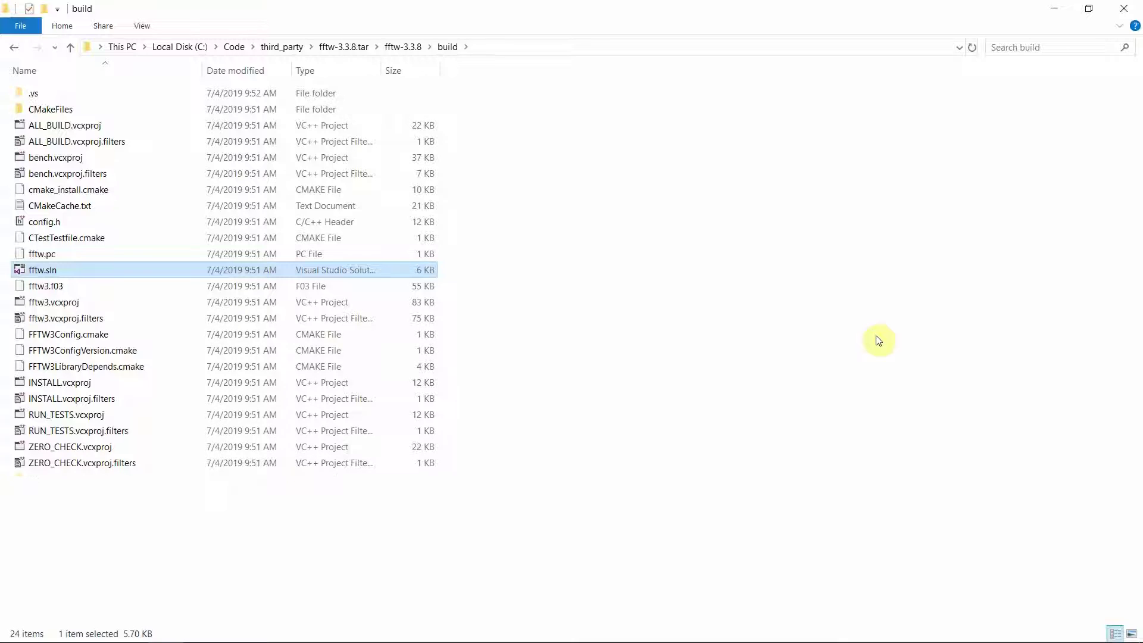
{"action": "key", "text": "alt+Tab"}
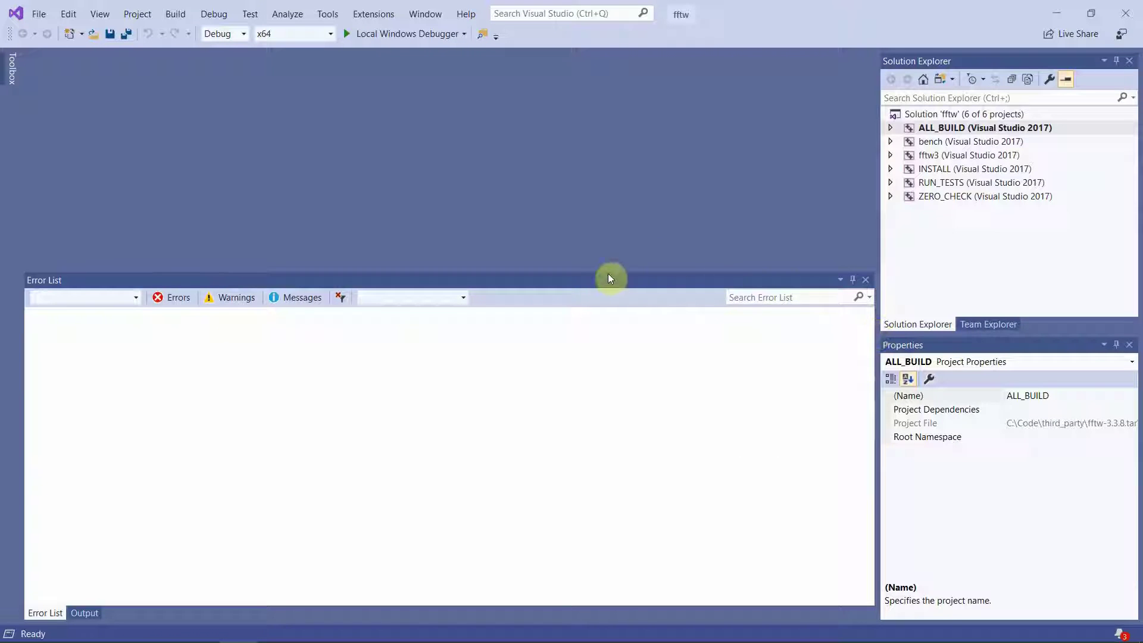
{"action": "left_click_drag", "start_coordinate": [619, 271], "coordinate": [644, 397]}
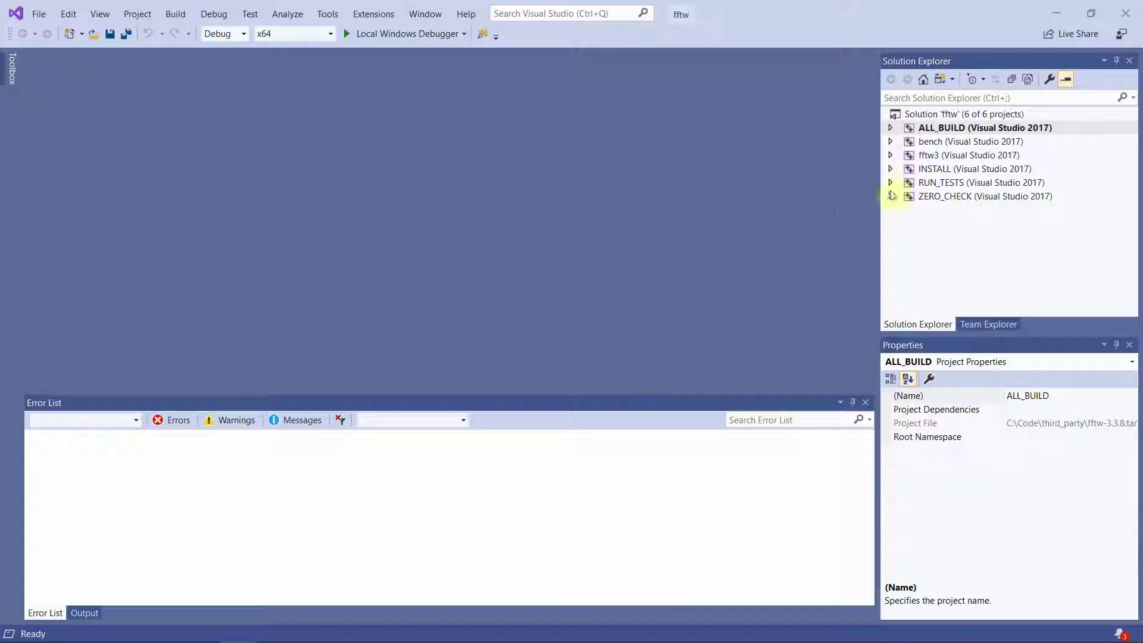
Set the fftw3 project's Windows SDK version to 10.0.17763.0 for all configurations
{"action": "left_click", "coordinate": [951, 156]}
{"action": "right_click", "coordinate": [952, 156]}
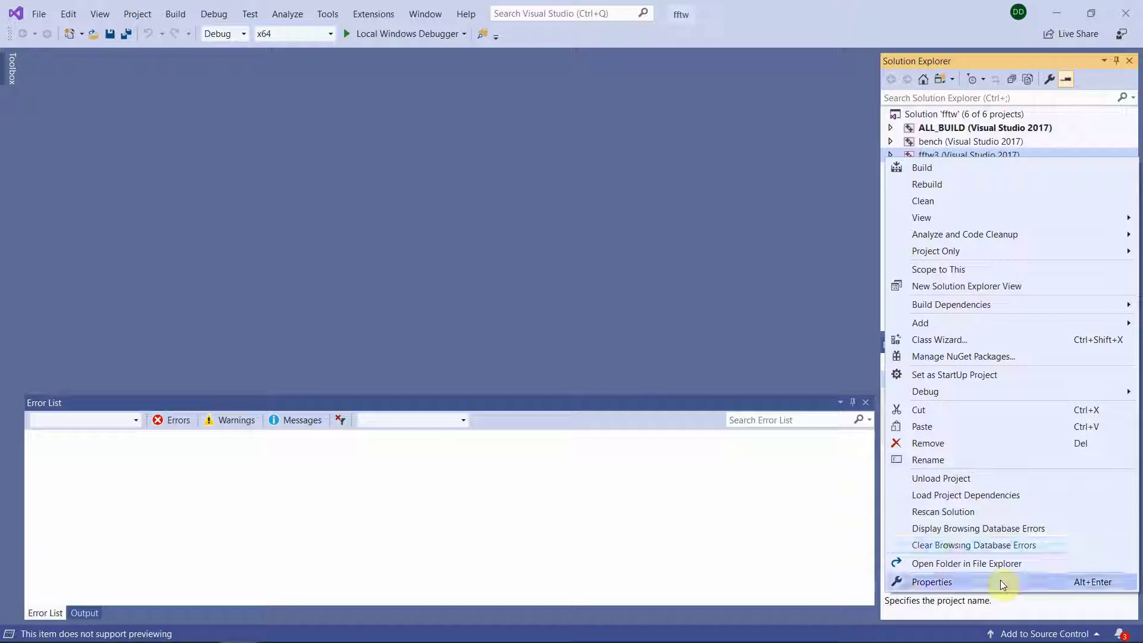
{"action": "left_click", "coordinate": [1000, 580]}
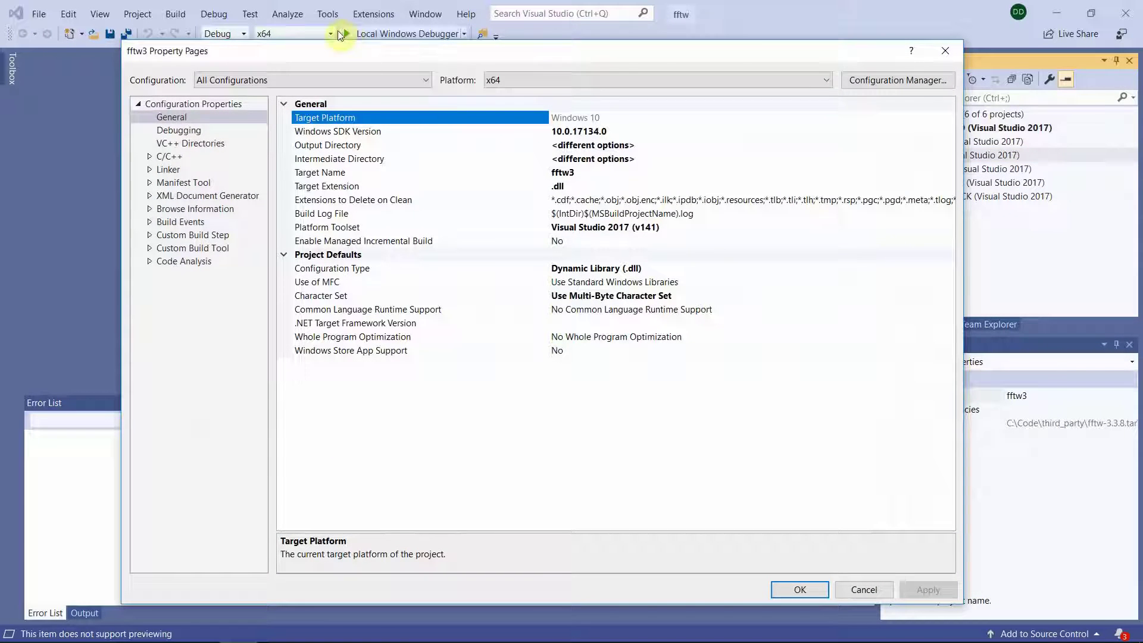
{"action": "left_click", "coordinate": [334, 80]}
{"action": "left_click", "coordinate": [319, 150]}
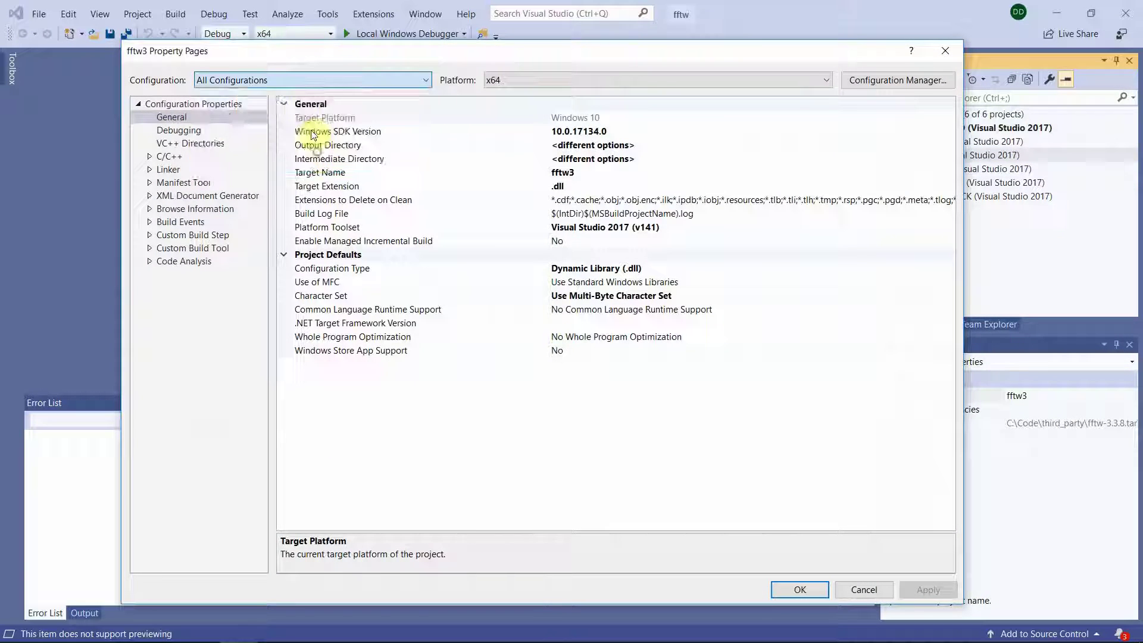
{"action": "left_click", "coordinate": [742, 132]}
{"action": "left_click", "coordinate": [947, 132]}
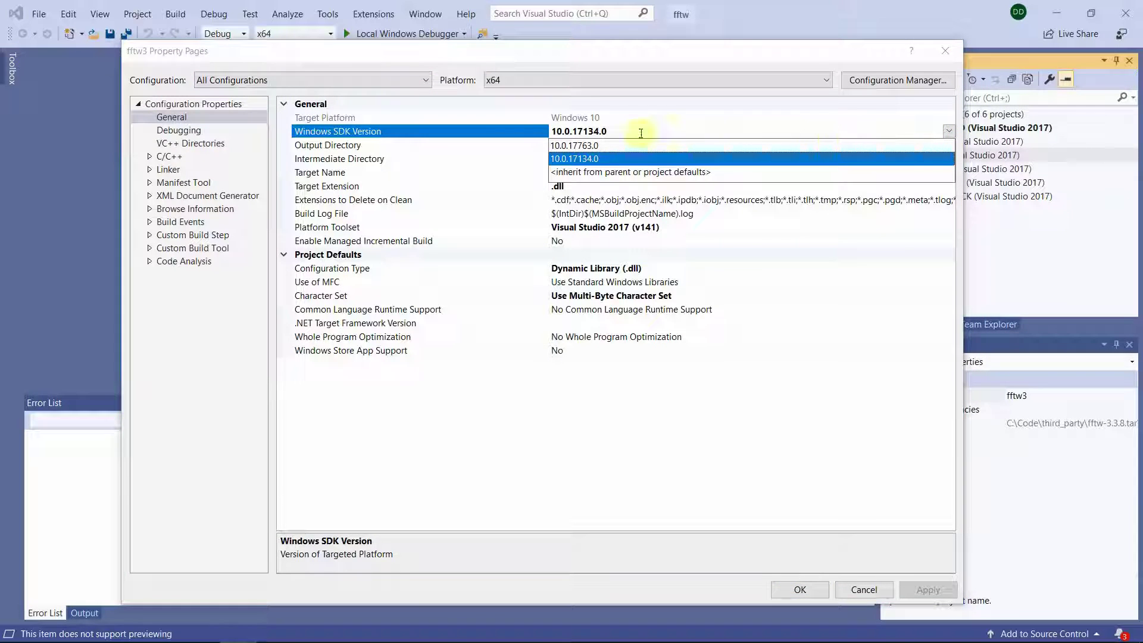
{"action": "left_click", "coordinate": [605, 146]}
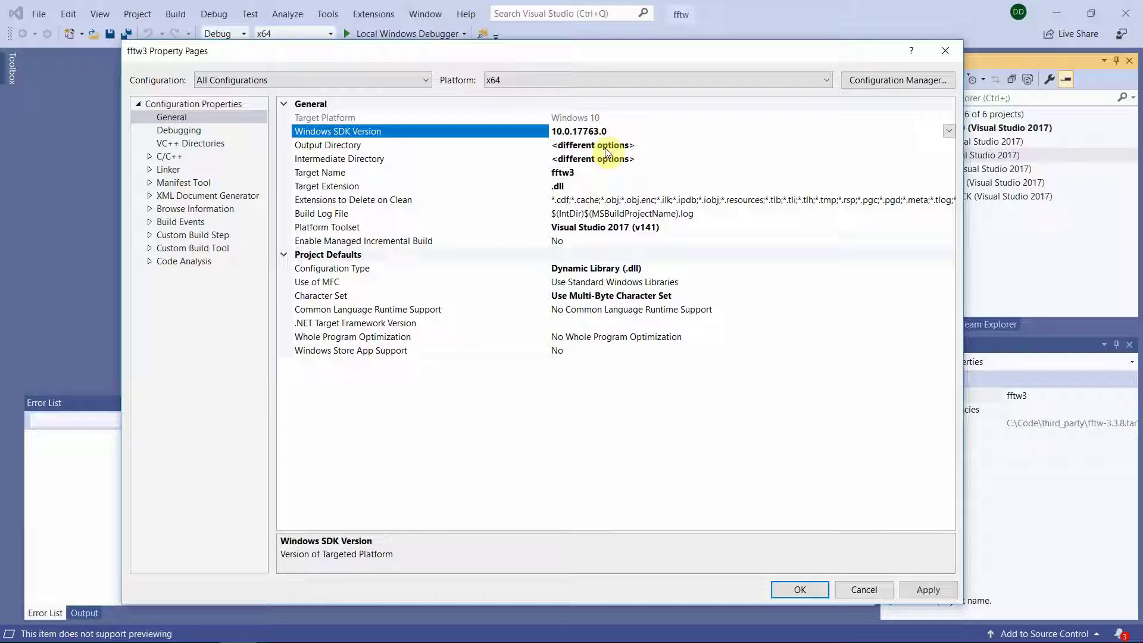
Set fftw3's platform toolset to Visual Studio 2019 (v142) with configuration type Dynamic Library (.dll), and apply the properties
{"action": "left_click", "coordinate": [846, 228]}
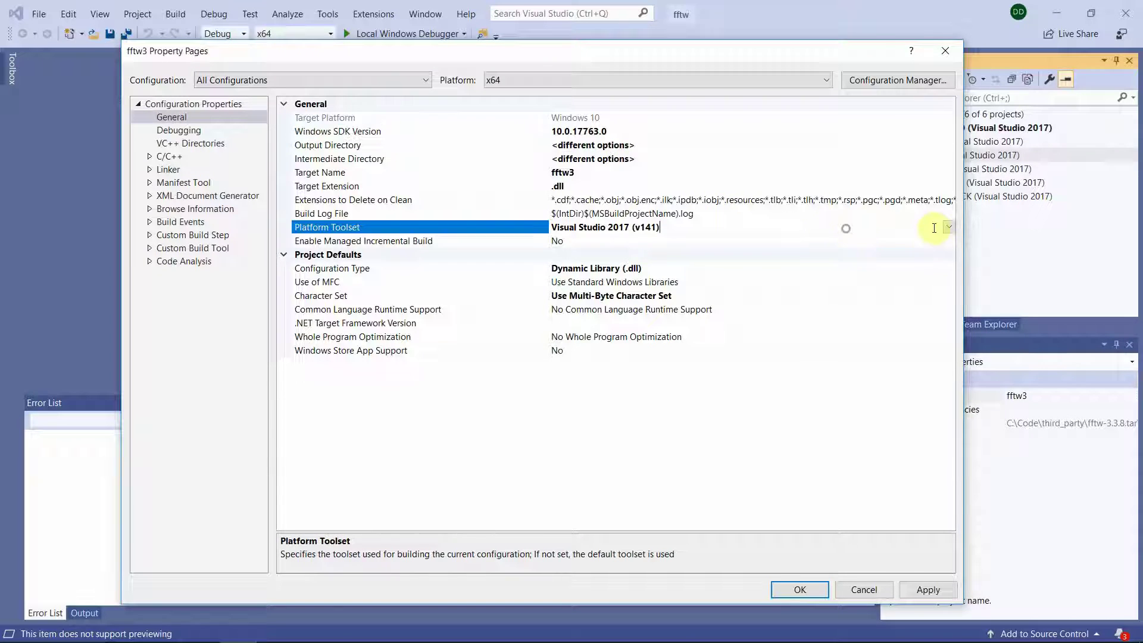
{"action": "left_click", "coordinate": [850, 227]}
{"action": "left_click", "coordinate": [708, 240]}
{"action": "left_click", "coordinate": [896, 271]}
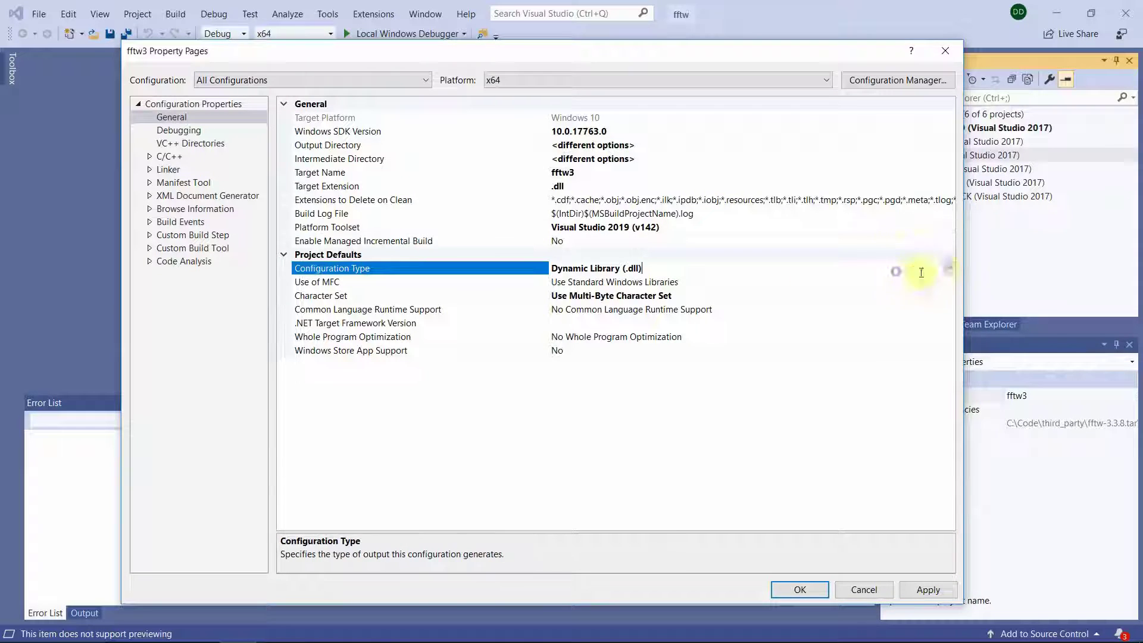
{"action": "left_click", "coordinate": [947, 270]}
{"action": "left_click", "coordinate": [947, 269]}
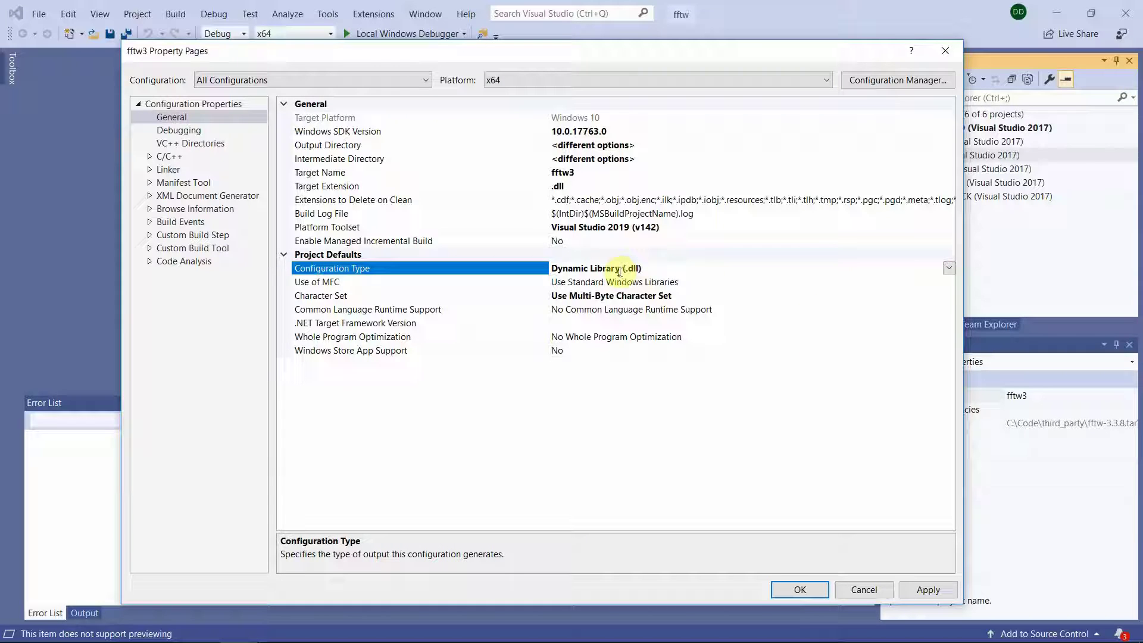
{"action": "left_click", "coordinate": [920, 589]}
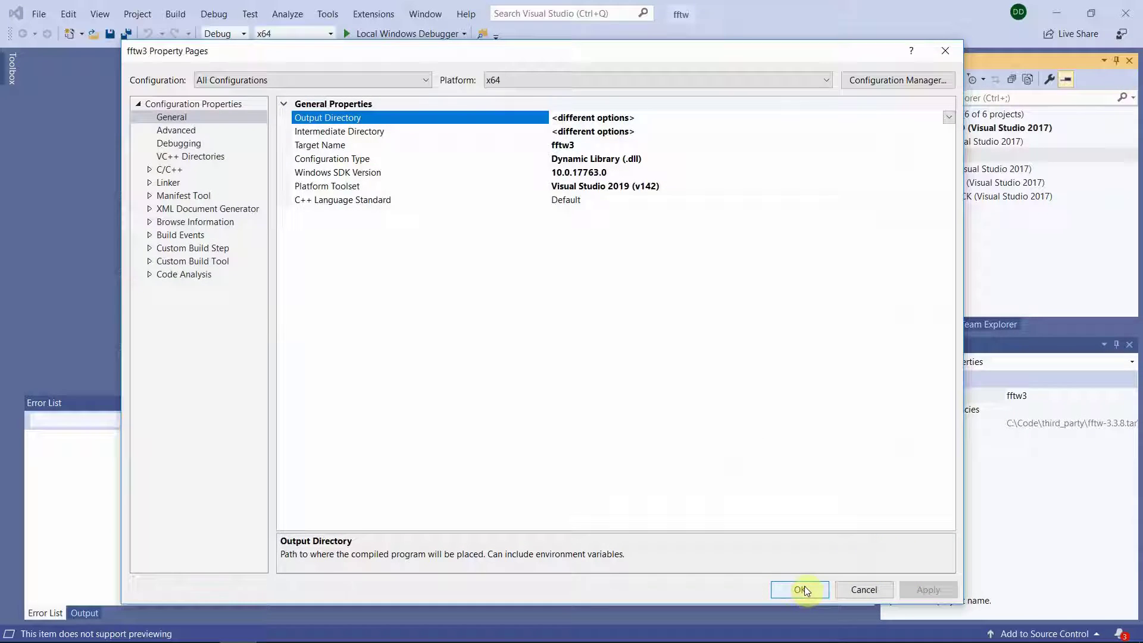
{"action": "left_click", "coordinate": [801, 588]}
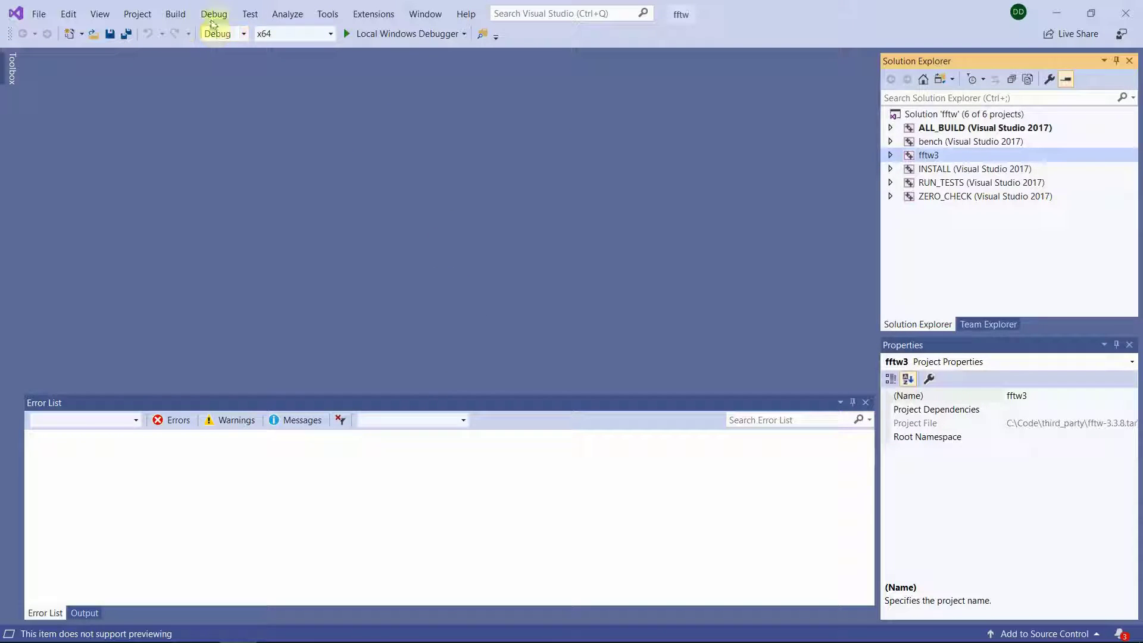
Batch build the fftw3 project in its Debug, MinSizeRel, Release and RelWithDebInfo x64 configurations
{"action": "left_click", "coordinate": [176, 14]}
{"action": "left_click", "coordinate": [305, 202]}
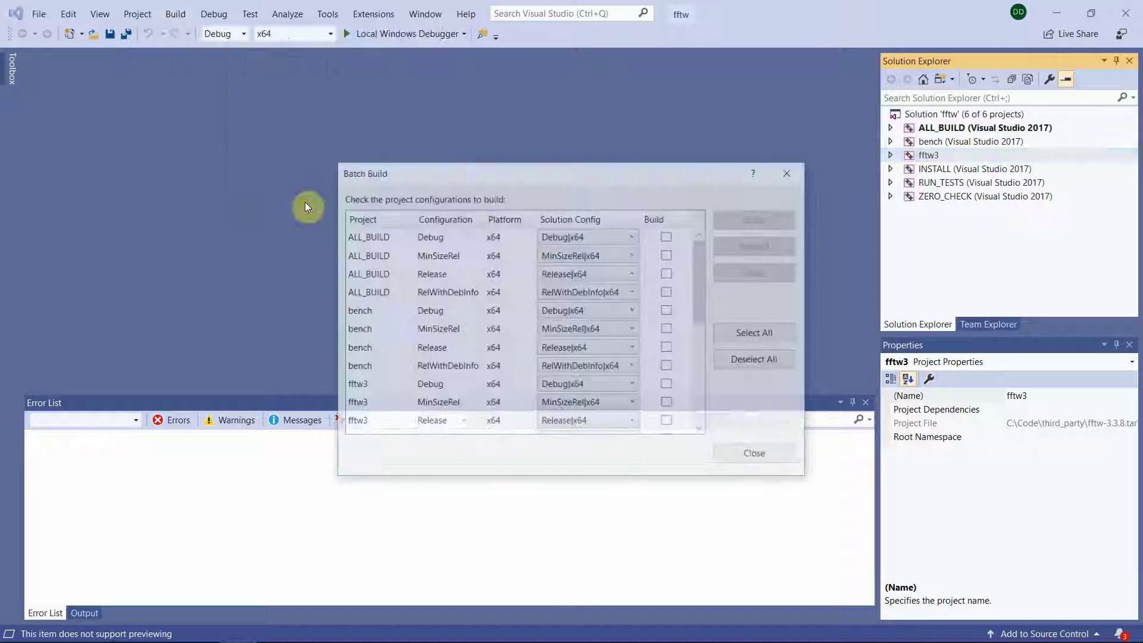
{"action": "left_click_drag", "start_coordinate": [699, 274], "coordinate": [687, 310]}
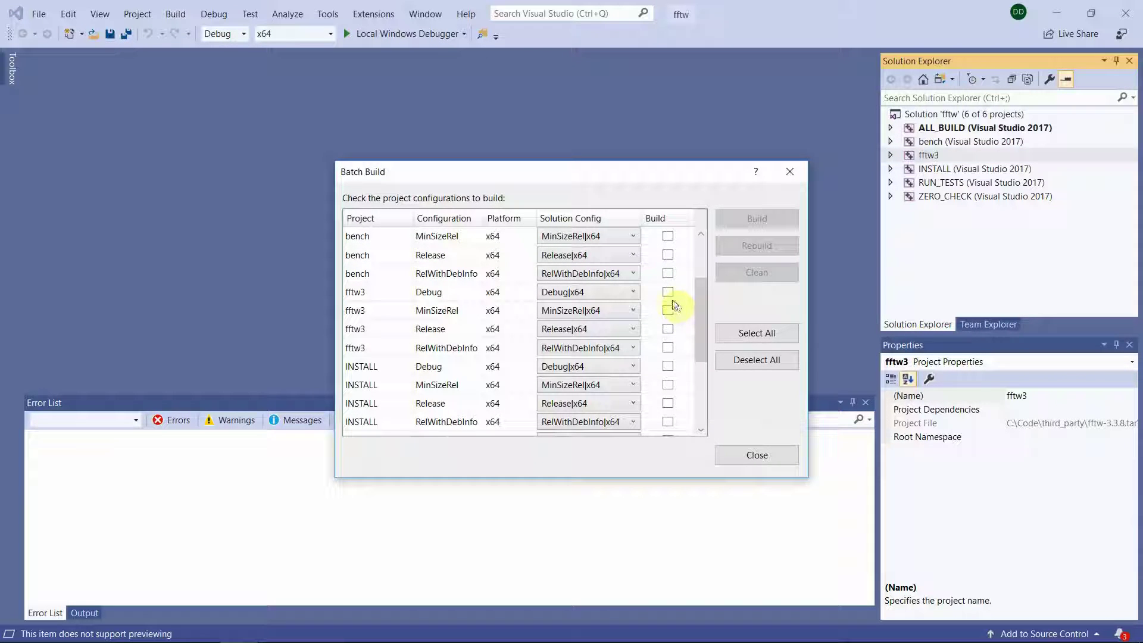
{"action": "left_click", "coordinate": [667, 292]}
{"action": "left_click", "coordinate": [668, 310]}
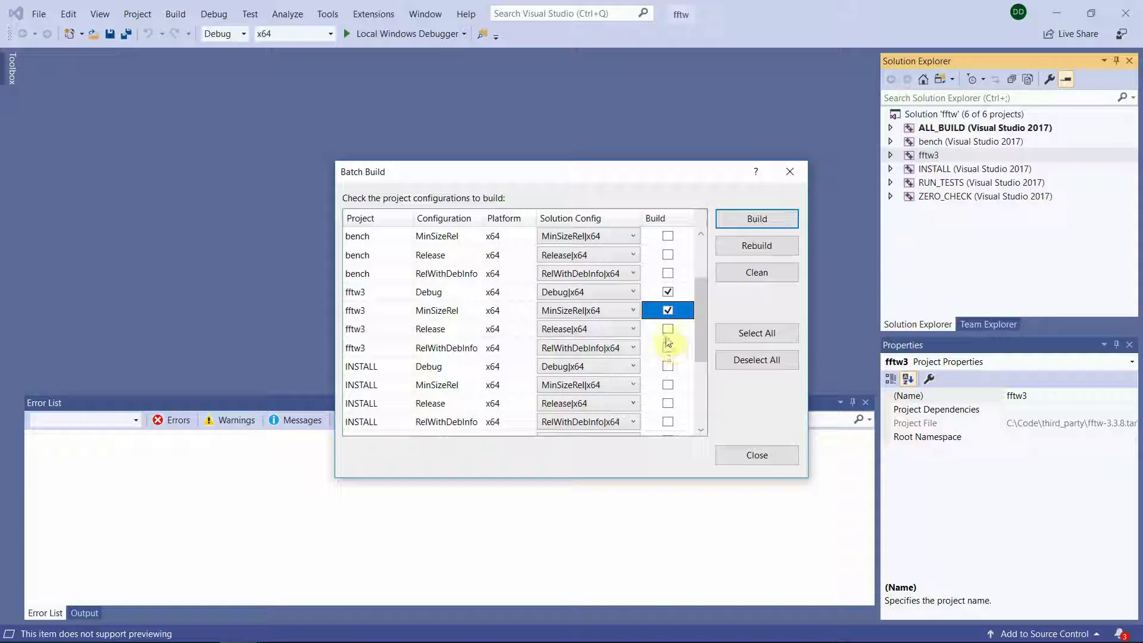
{"action": "left_click", "coordinate": [668, 329]}
{"action": "left_click", "coordinate": [668, 348]}
{"action": "left_click_drag", "start_coordinate": [587, 176], "coordinate": [487, 125]}
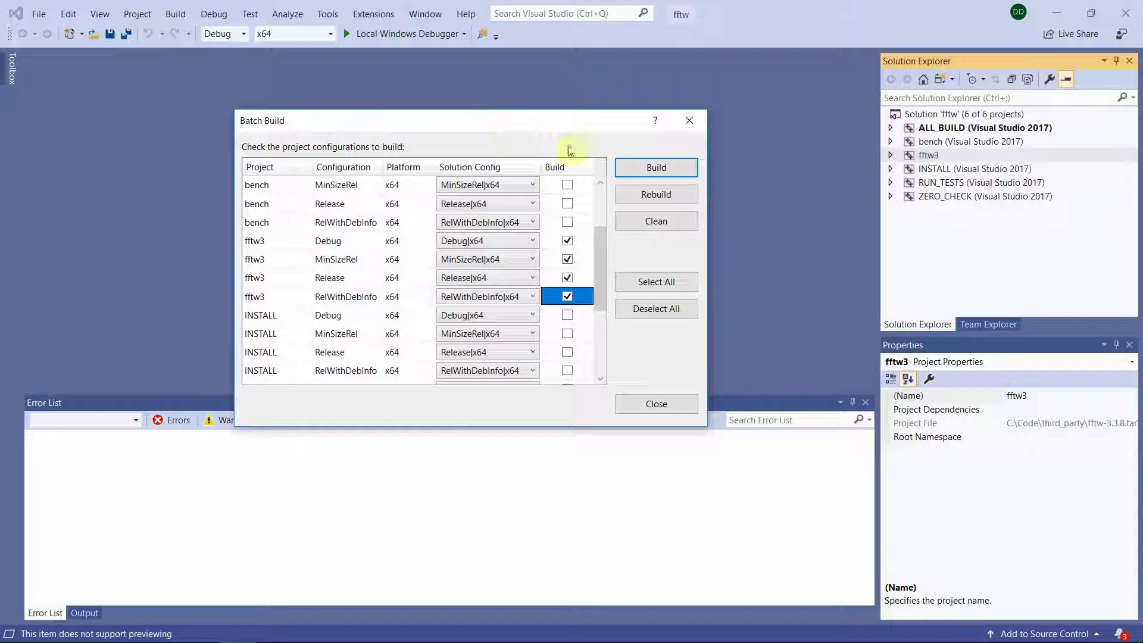
{"action": "left_click", "coordinate": [682, 171]}
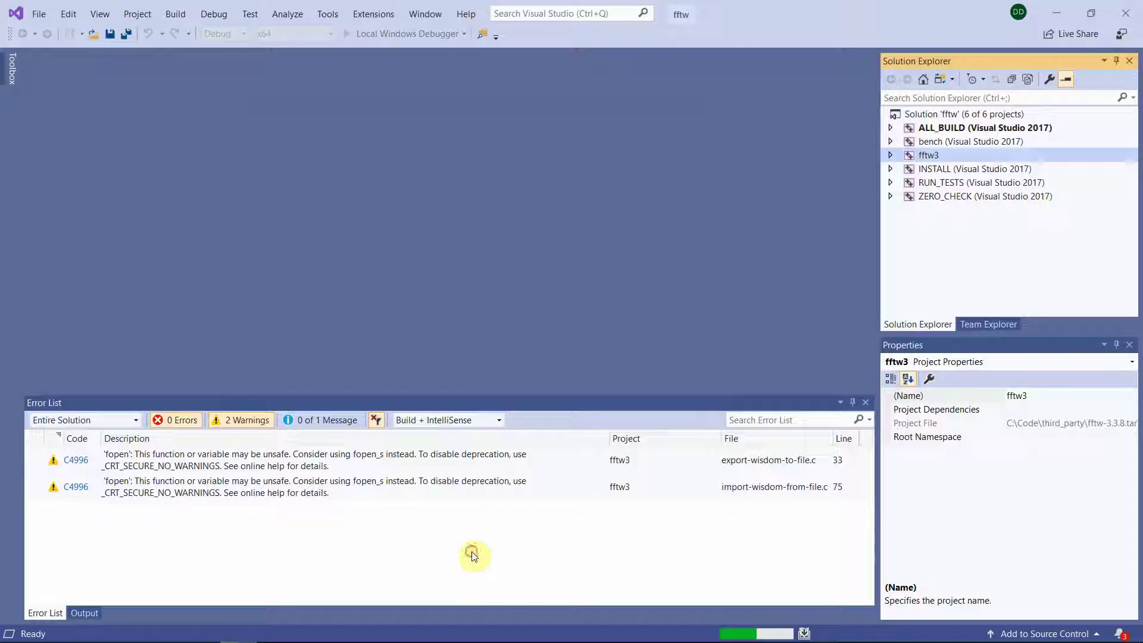
Review the build output and the listed warnings while the fftw3 batch build runs
{"action": "left_click_drag", "start_coordinate": [521, 393], "coordinate": [530, 299]}
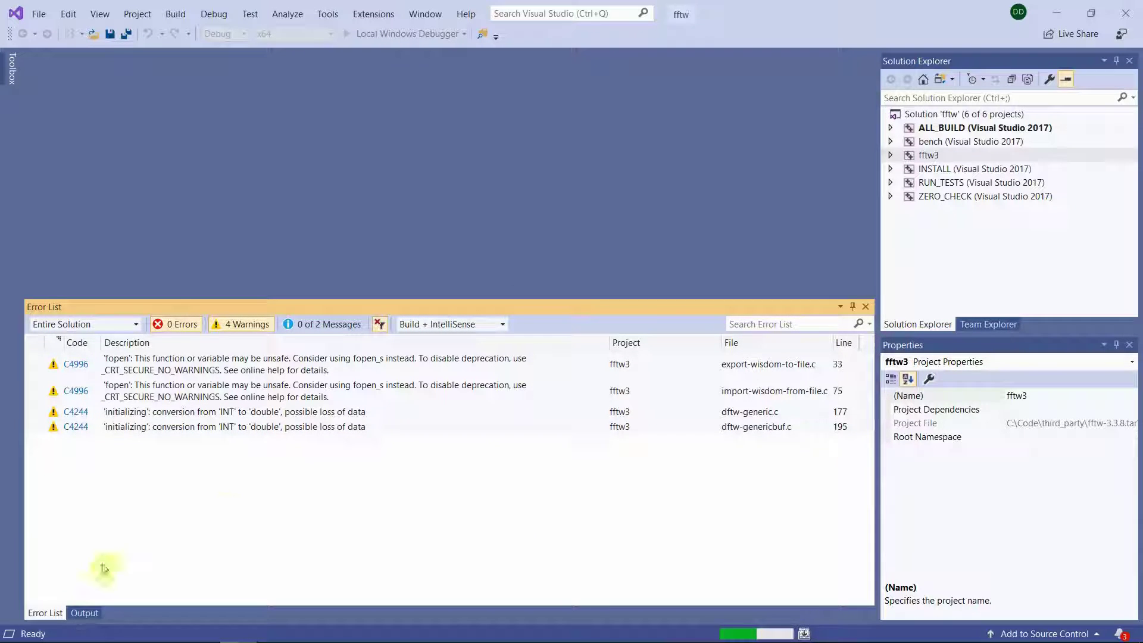
{"action": "left_click", "coordinate": [75, 613]}
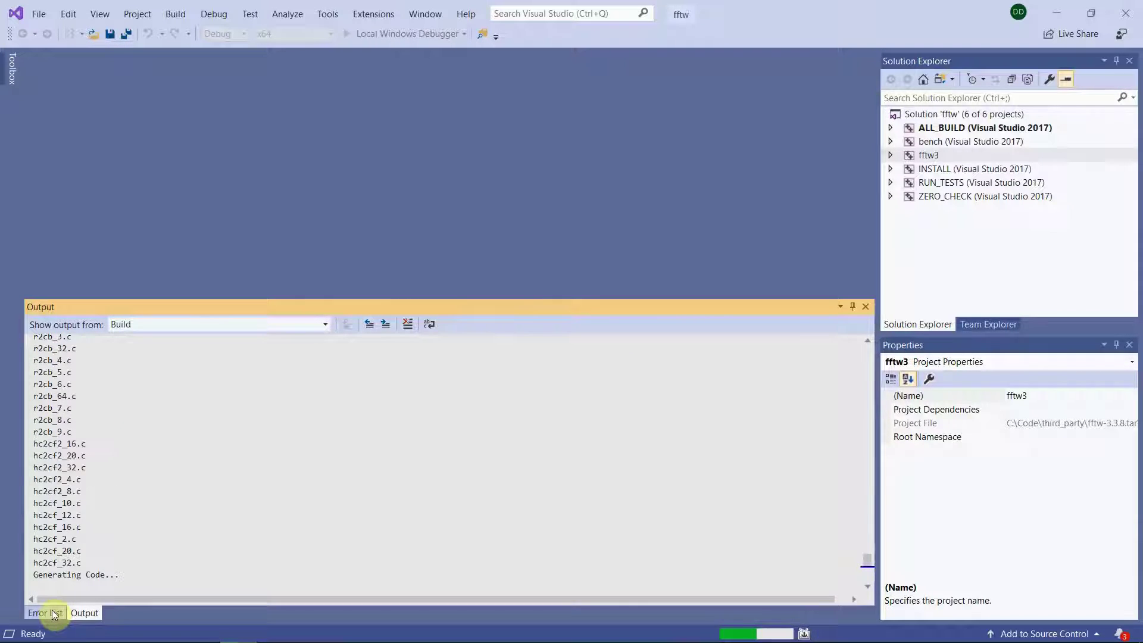
{"action": "left_click", "coordinate": [51, 610]}
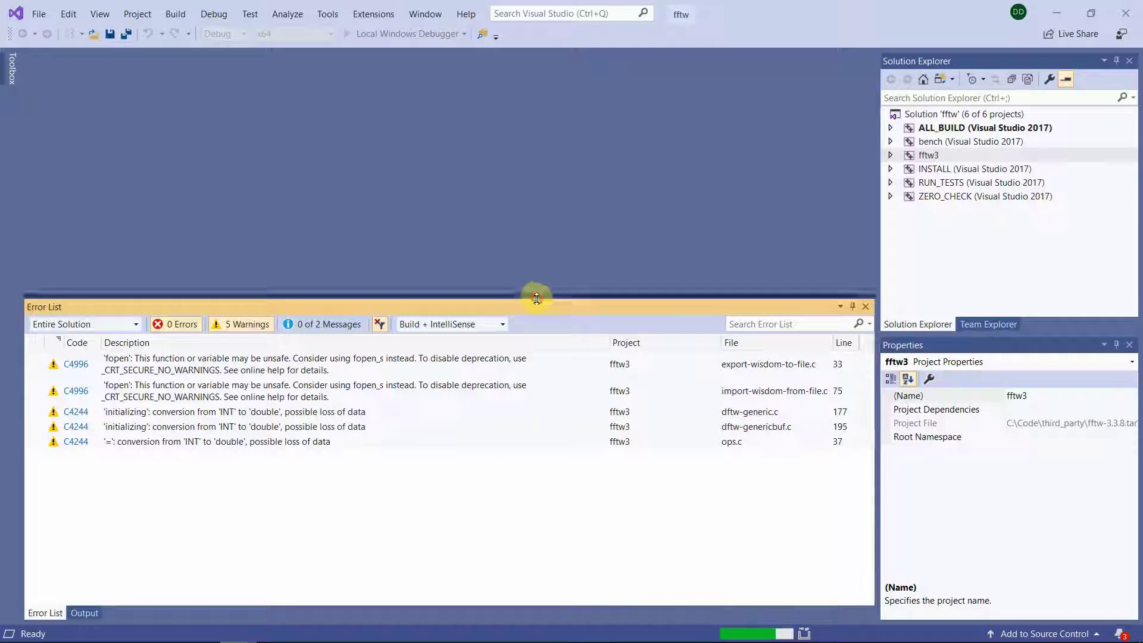
{"action": "left_click_drag", "start_coordinate": [522, 435], "coordinate": [530, 381]}
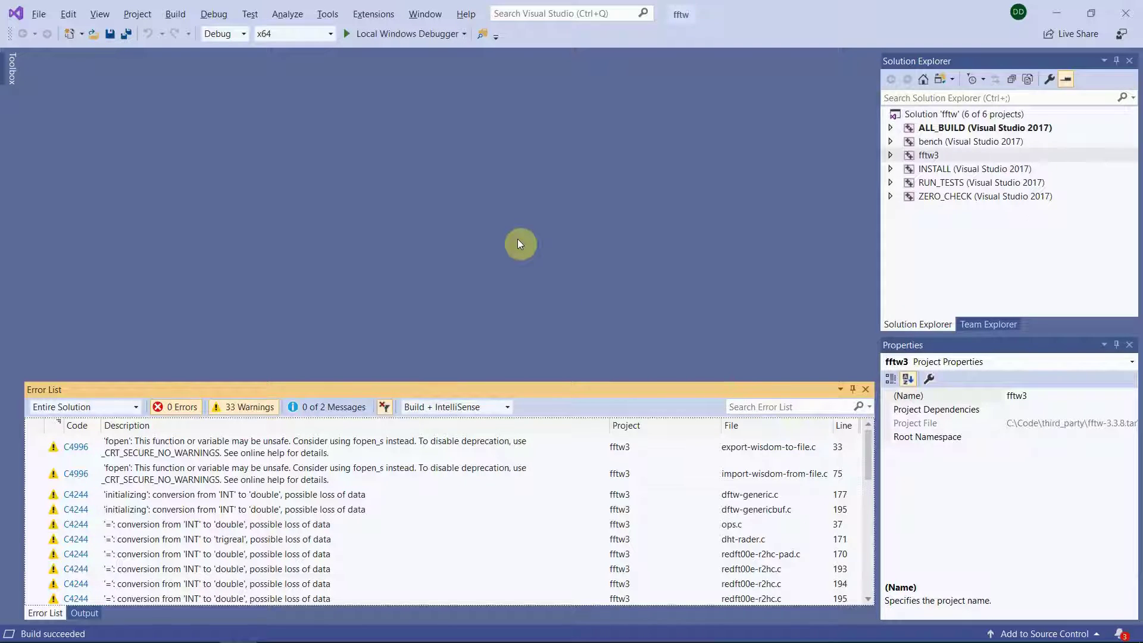
Switch to File Explorer and inspect the library files in the build's Release, Debug, MinSizeRel and RelWithDebInfo folders
{"action": "key", "text": "alt+Tab"}
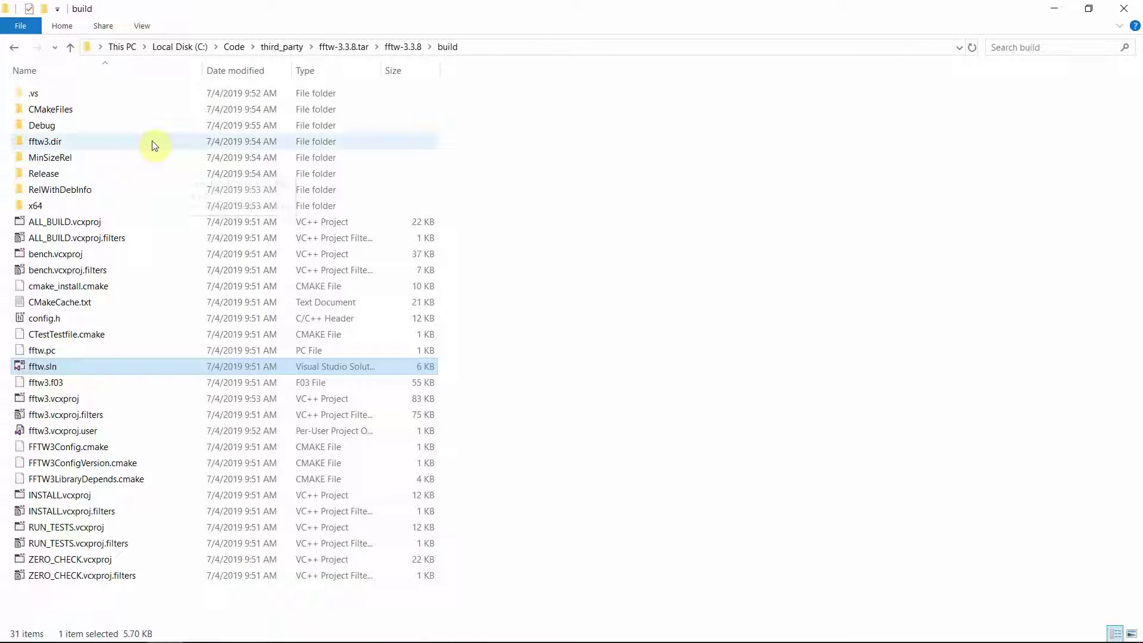
{"action": "double_click", "coordinate": [153, 173]}
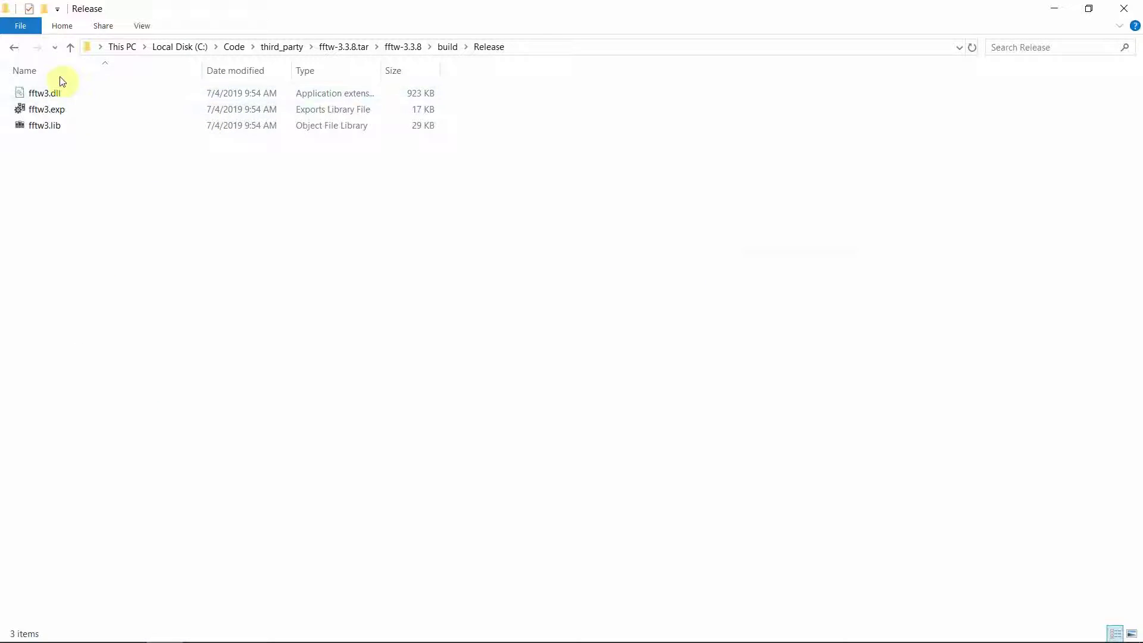
{"action": "key", "text": "alt+Left"}
{"action": "double_click", "coordinate": [103, 127]}
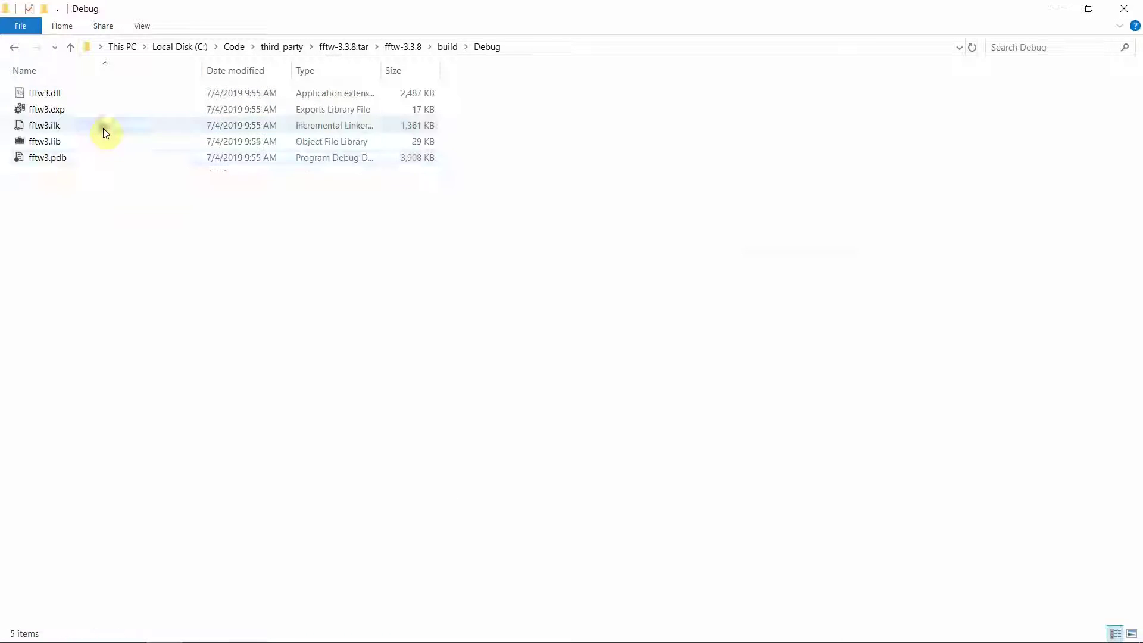
{"action": "left_click", "coordinate": [13, 47]}
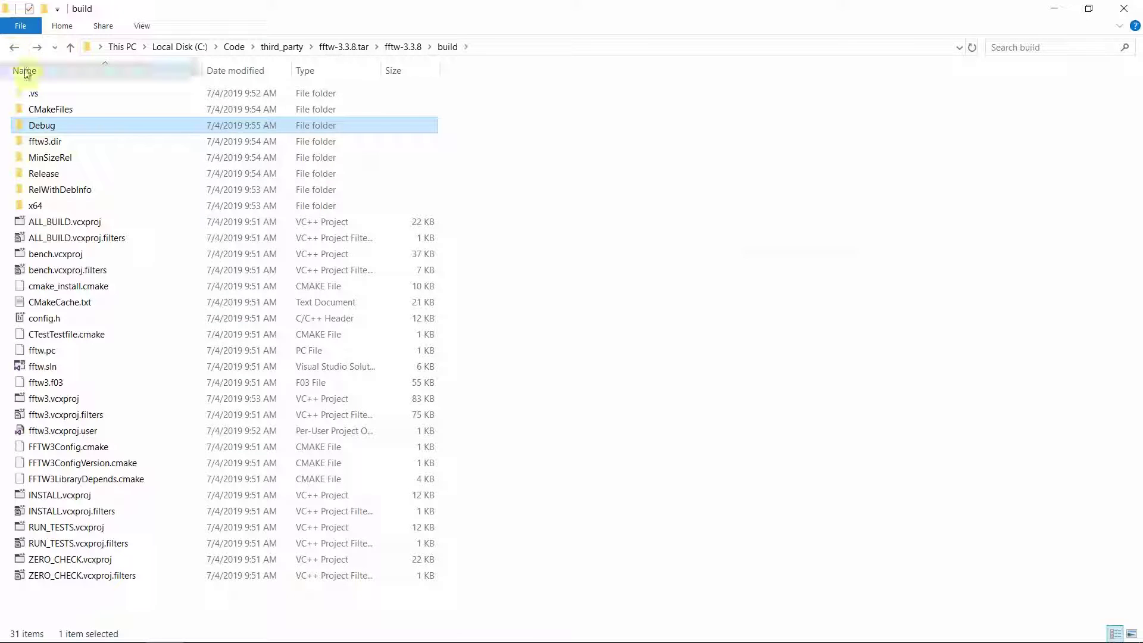
{"action": "left_click", "coordinate": [112, 163]}
{"action": "double_click", "coordinate": [123, 162]}
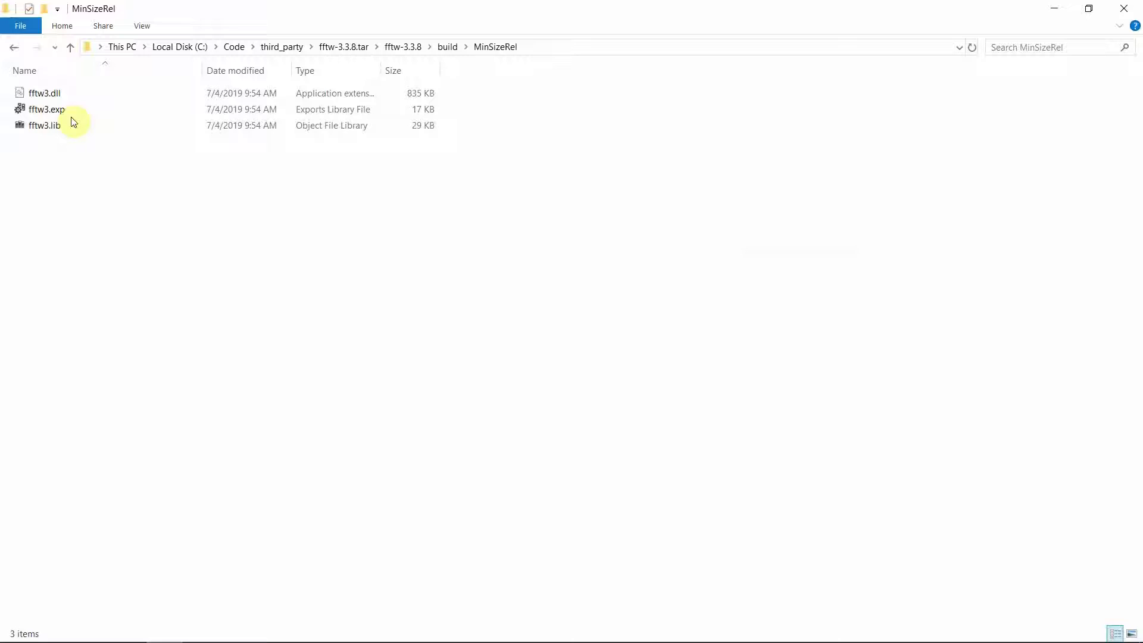
{"action": "left_click", "coordinate": [14, 50]}
{"action": "double_click", "coordinate": [125, 189]}
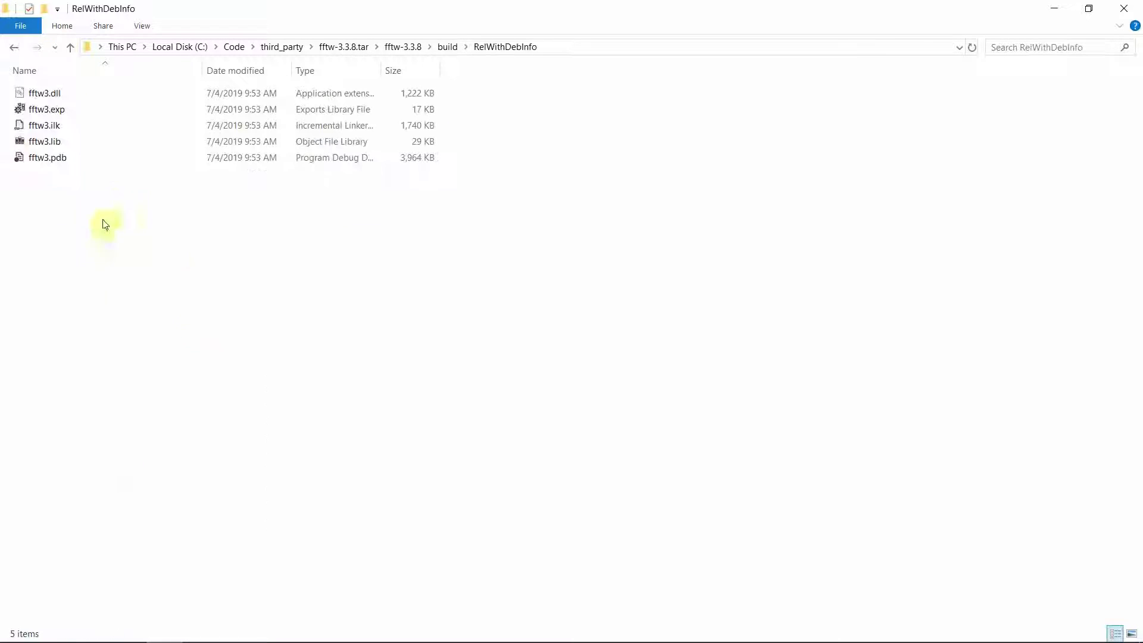
{"action": "left_click", "coordinate": [9, 43]}
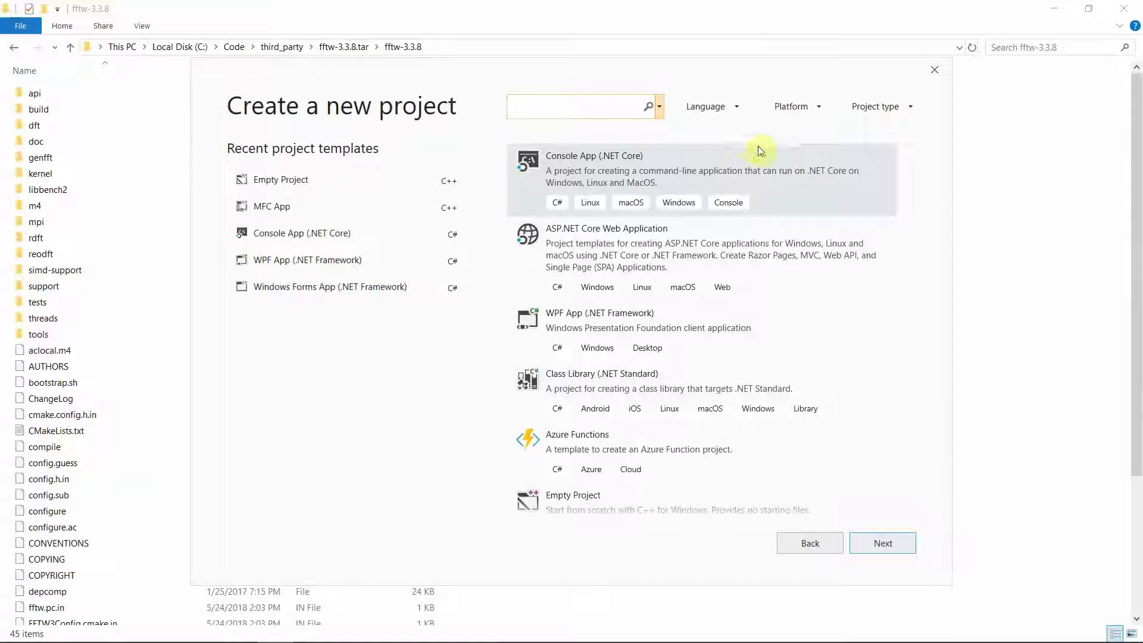
Filter the new project templates by C++ and continue with the Empty Project template
{"action": "left_click", "coordinate": [736, 107]}
{"action": "left_click", "coordinate": [728, 145]}
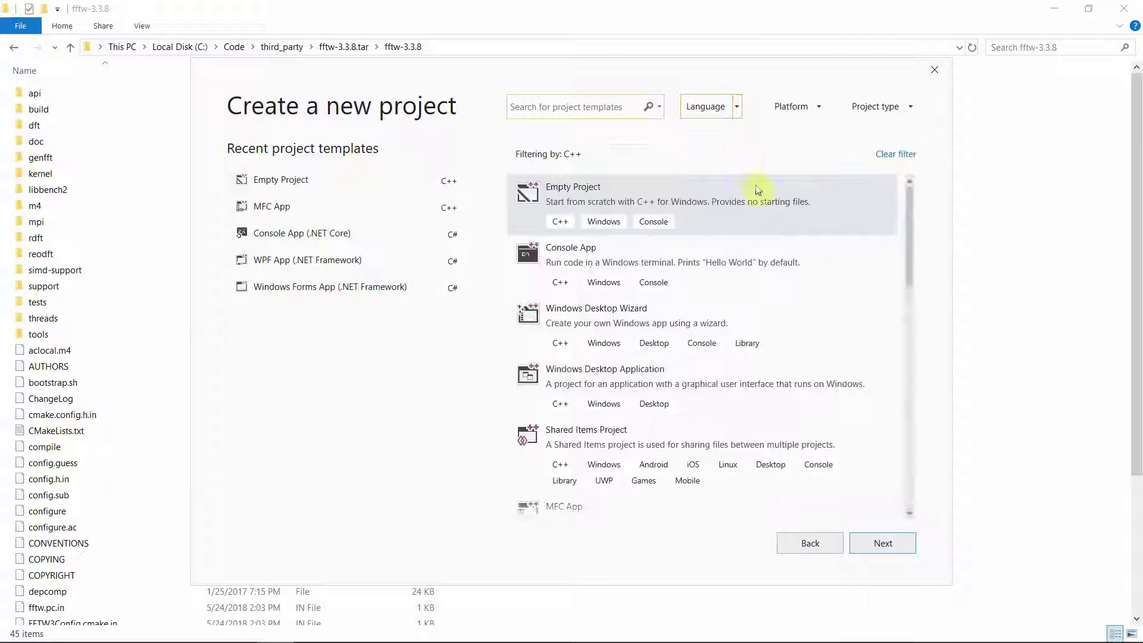
{"action": "left_click", "coordinate": [888, 543]}
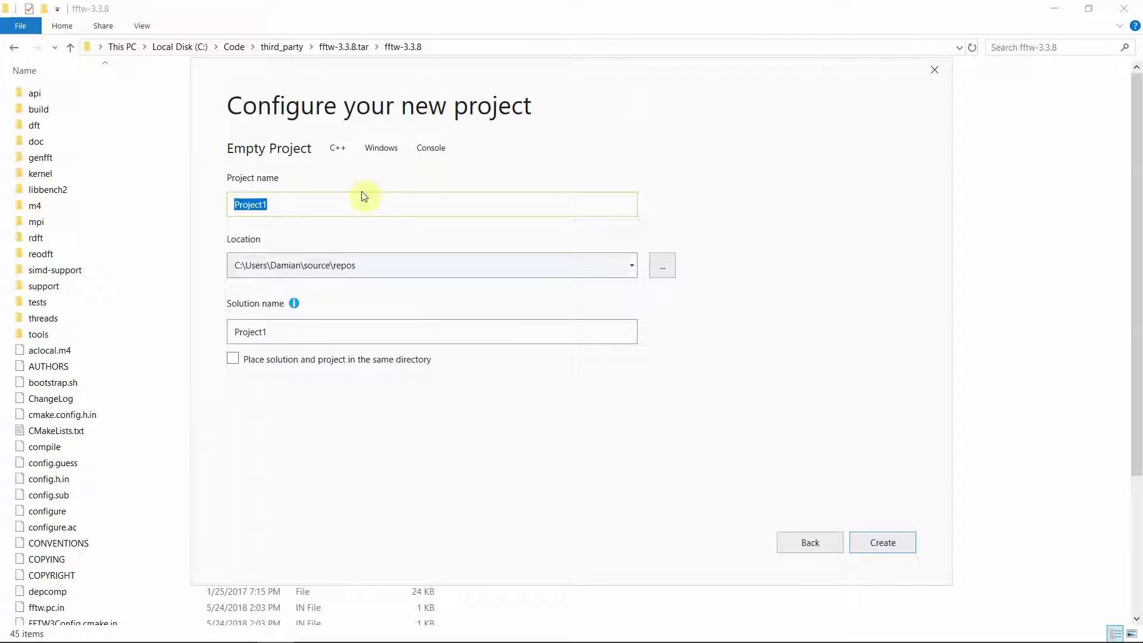
Create the project under the name fftw_dynamic_test and add a C++ file named Source.cpp to it
{"action": "type", "text": "fftw_dynamic_test"}
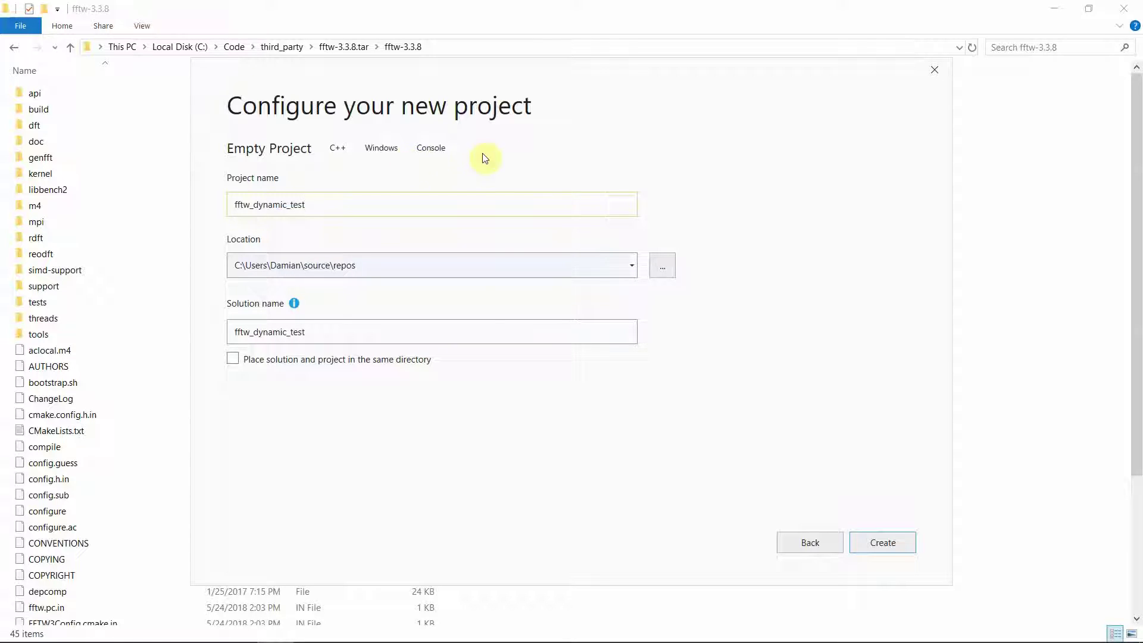
{"action": "left_click", "coordinate": [883, 543]}
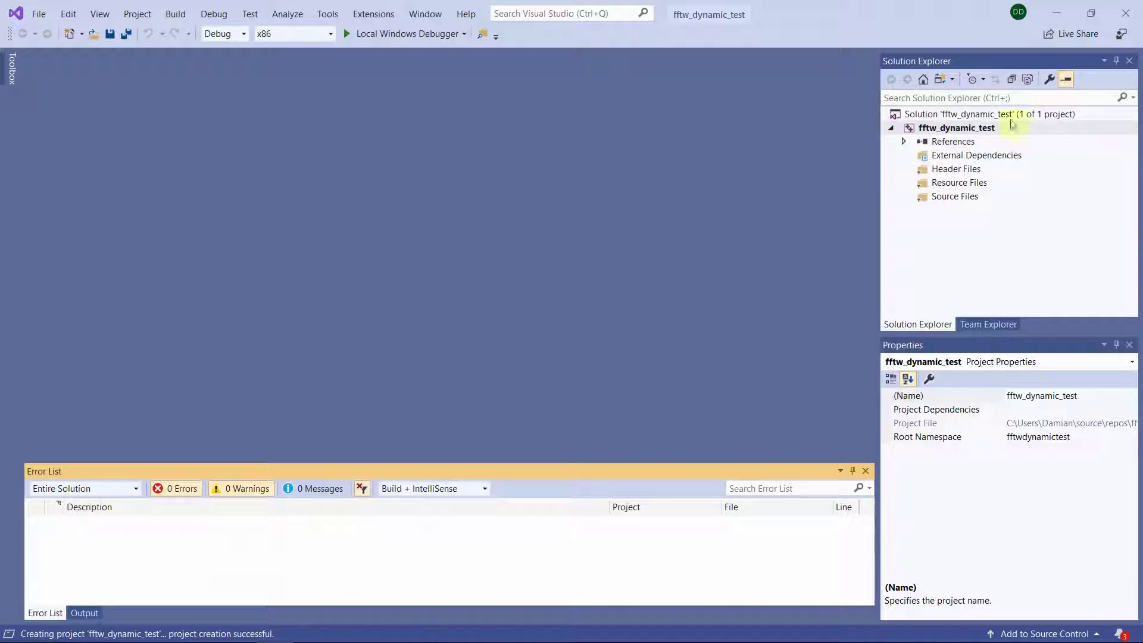
{"action": "right_click", "coordinate": [994, 129]}
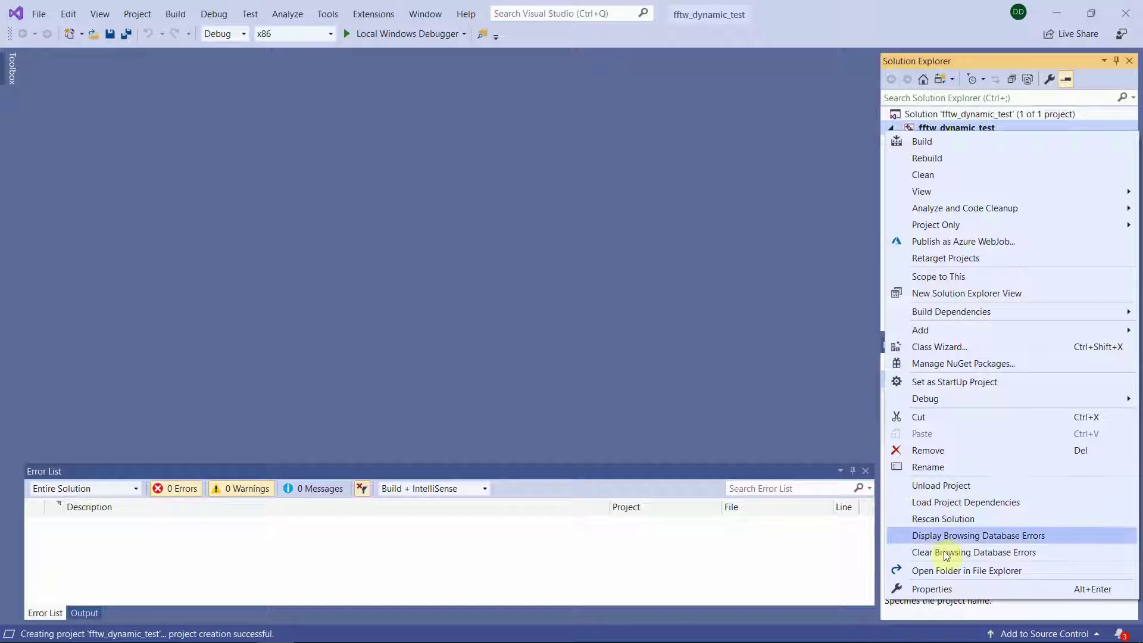
{"action": "mouse_move", "coordinate": [991, 331]}
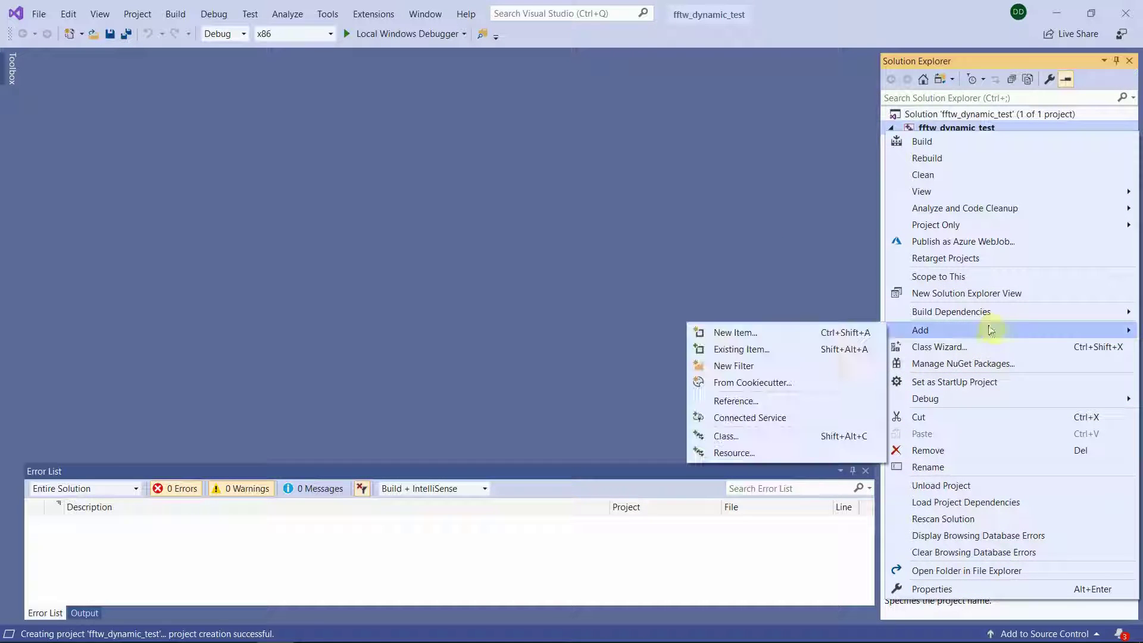
{"action": "left_click", "coordinate": [816, 331]}
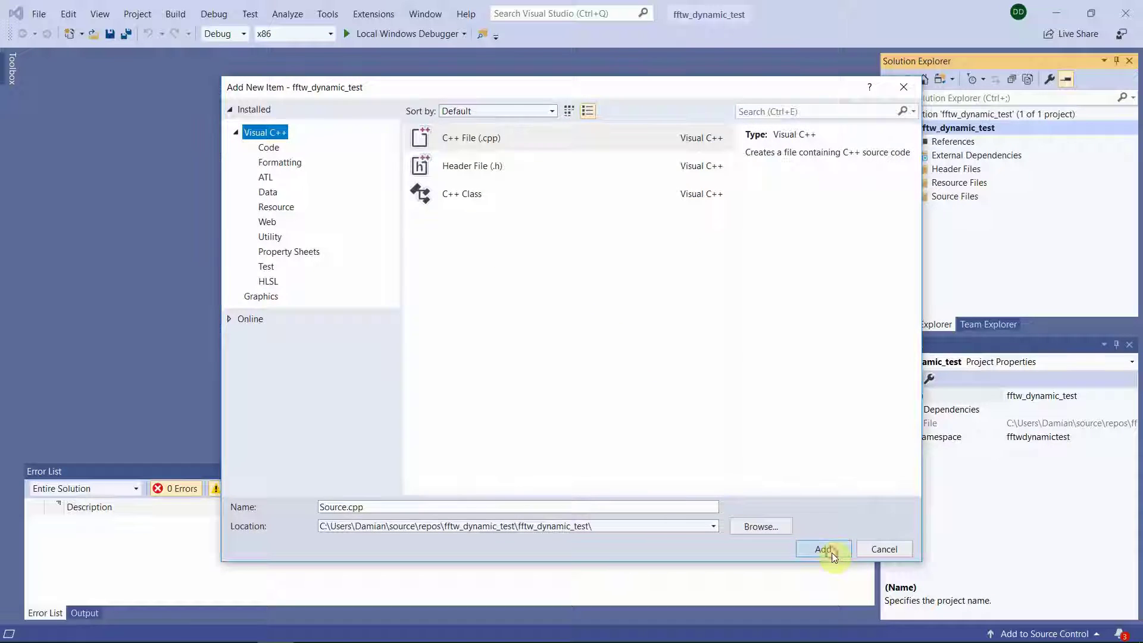
{"action": "left_click", "coordinate": [823, 549]}
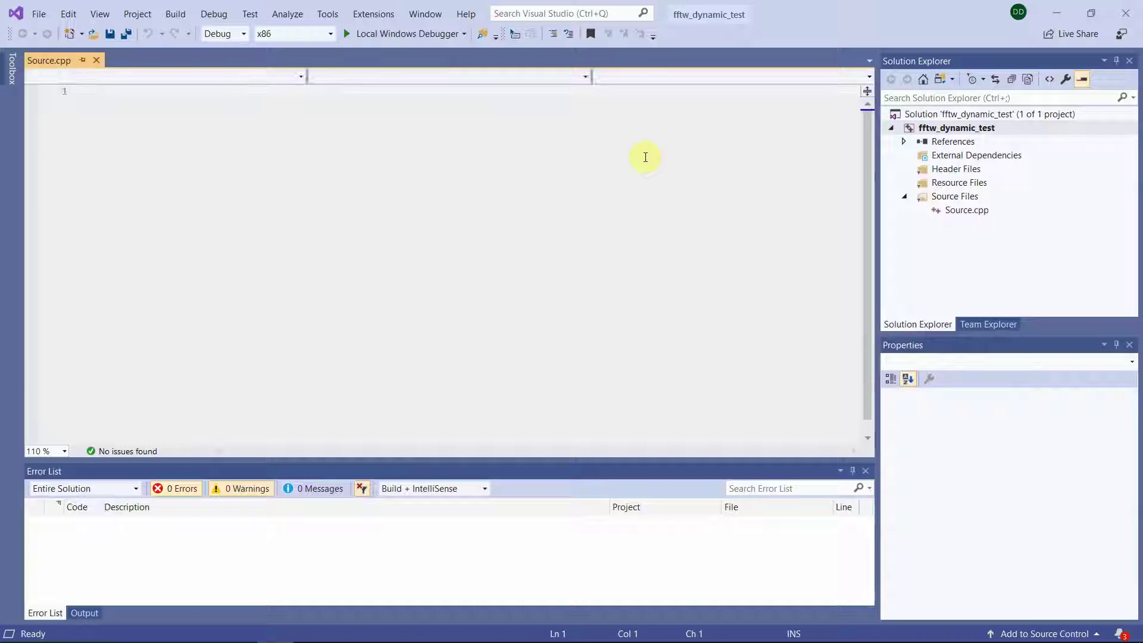
Open the fftw_dynamic_test project's properties in a widened window and set the configuration to All Configurations
{"action": "left_click", "coordinate": [938, 127]}
{"action": "right_click", "coordinate": [938, 128]}
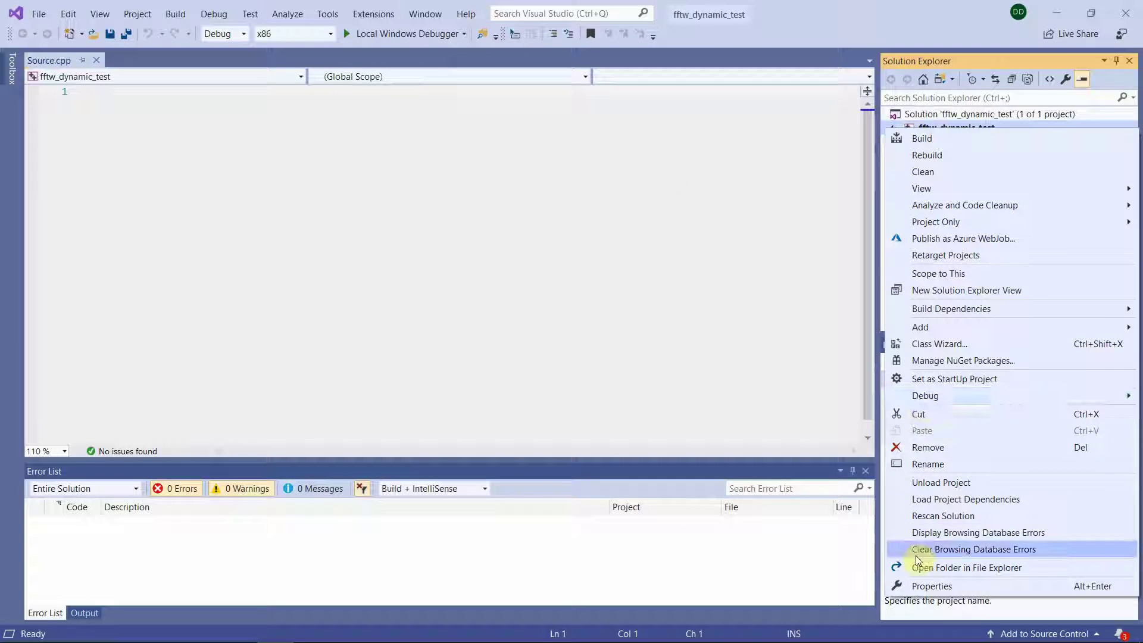
{"action": "left_click", "coordinate": [925, 585]}
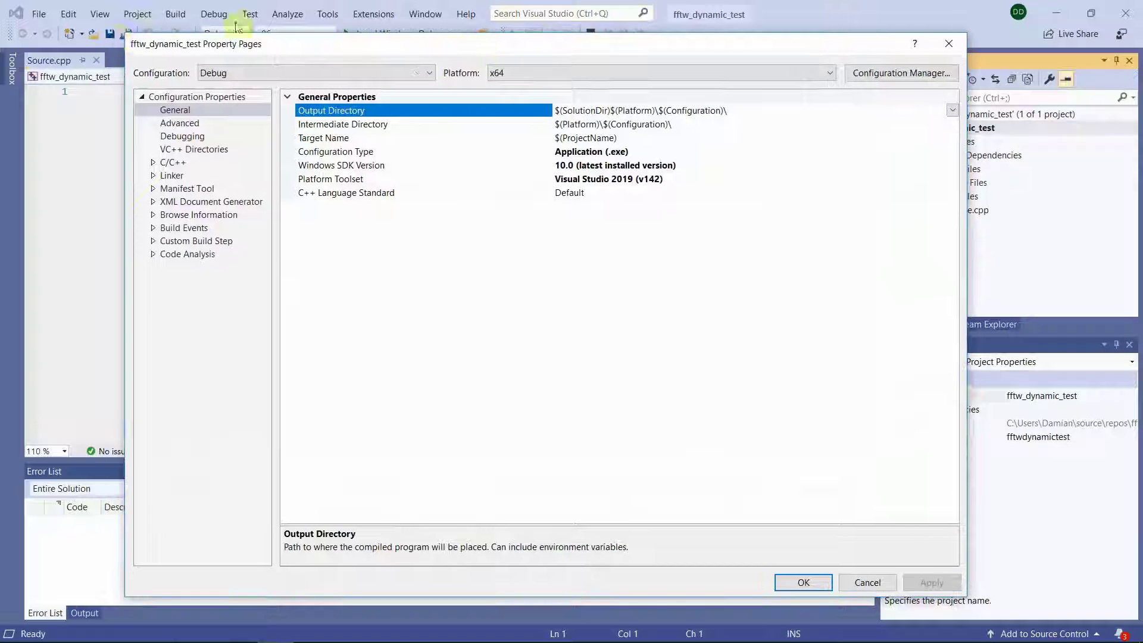
{"action": "left_click_drag", "start_coordinate": [198, 48], "coordinate": [231, 64]}
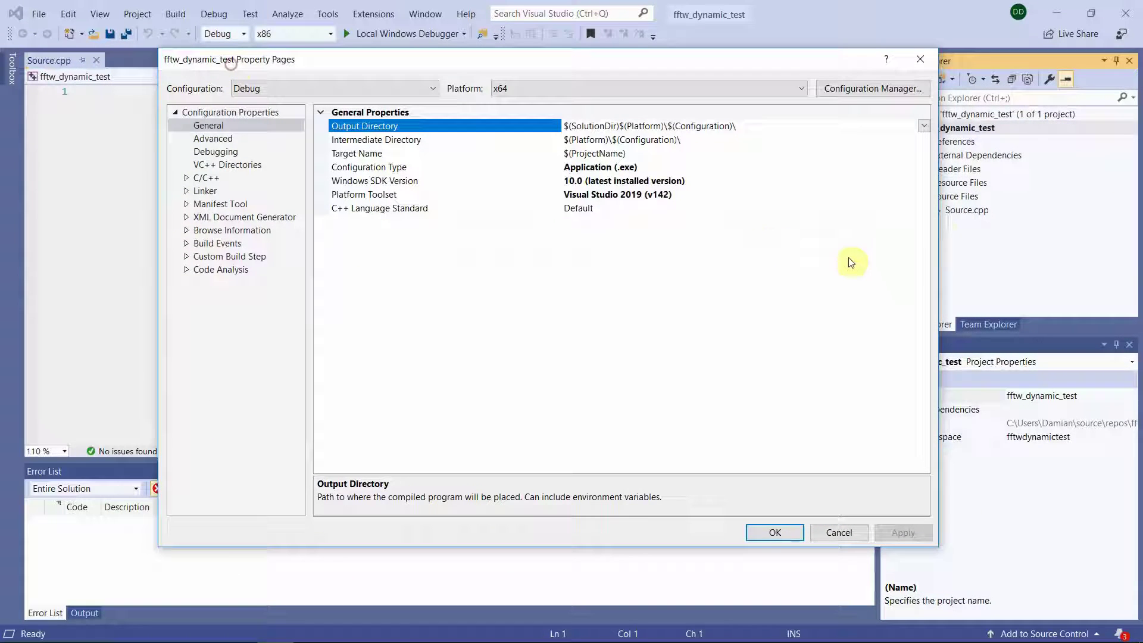
{"action": "left_click_drag", "start_coordinate": [938, 230], "coordinate": [1039, 229]}
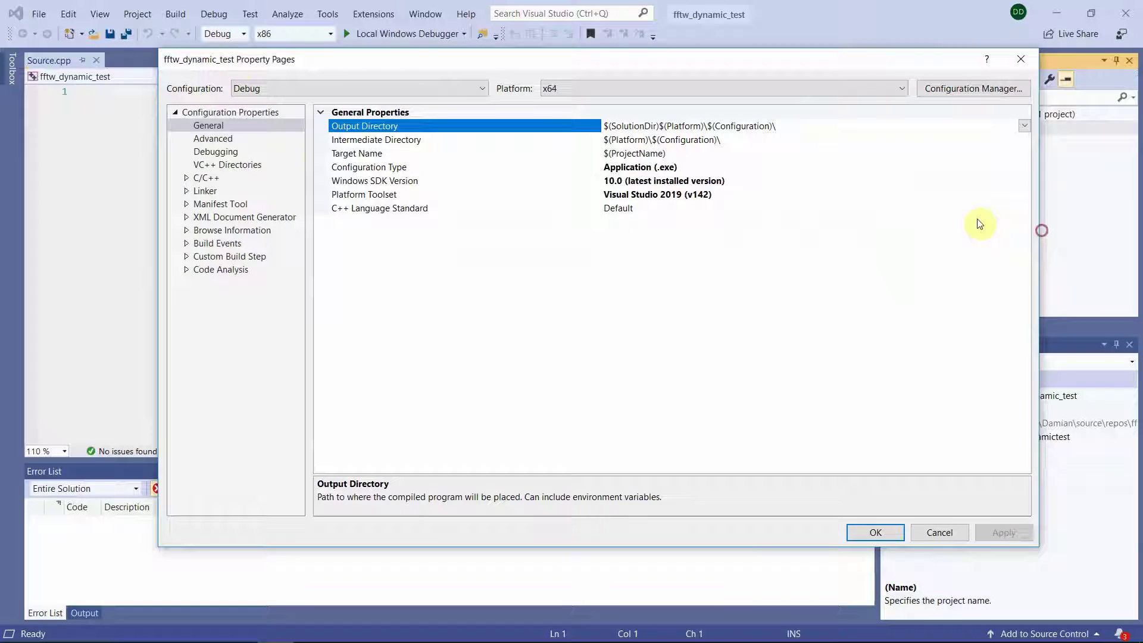
{"action": "left_click", "coordinate": [187, 178]}
{"action": "left_click", "coordinate": [329, 89]}
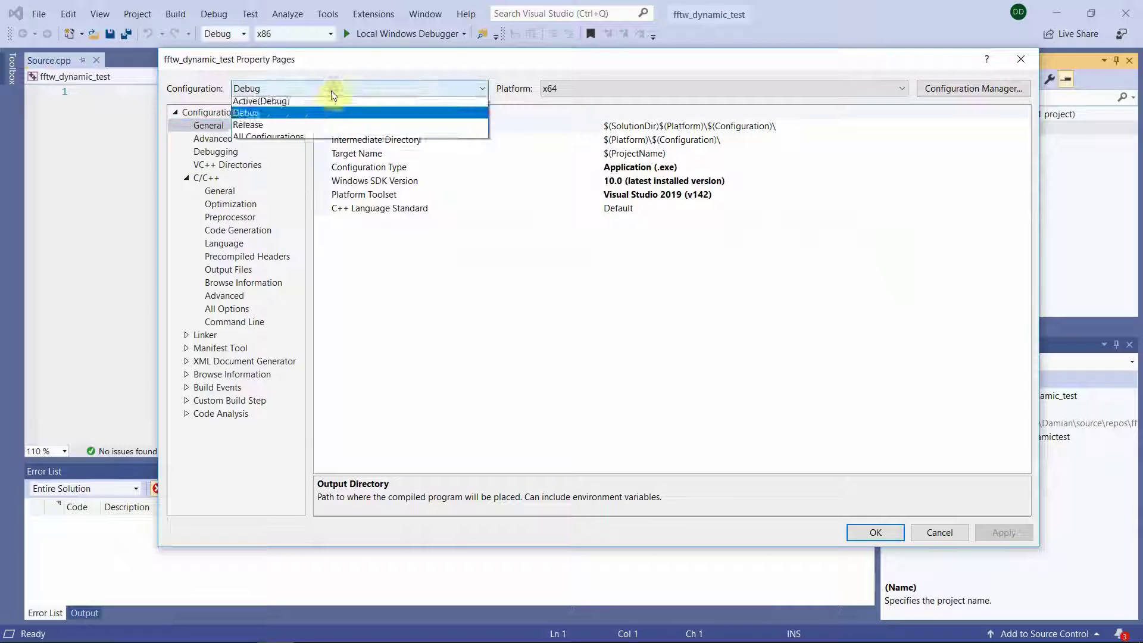
{"action": "left_click", "coordinate": [291, 141]}
Show the general C/C++ properties, then switch to File Explorer and copy the path of the fftw-3.3.8 api folder
{"action": "left_click", "coordinate": [210, 140]}
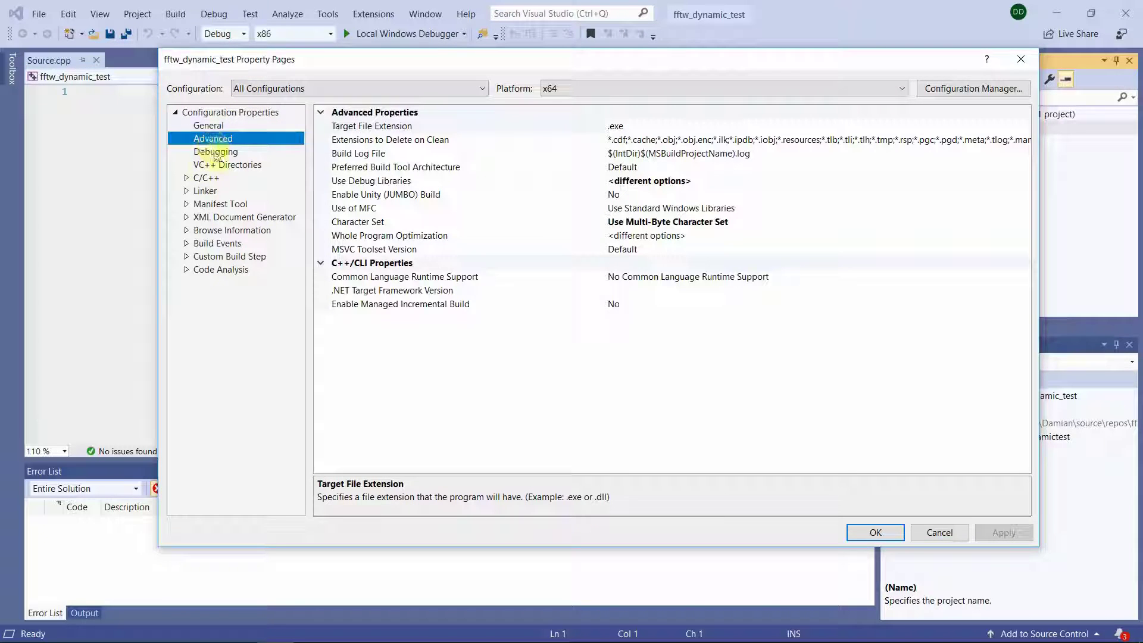
{"action": "left_click", "coordinate": [186, 177]}
{"action": "left_click", "coordinate": [221, 190]}
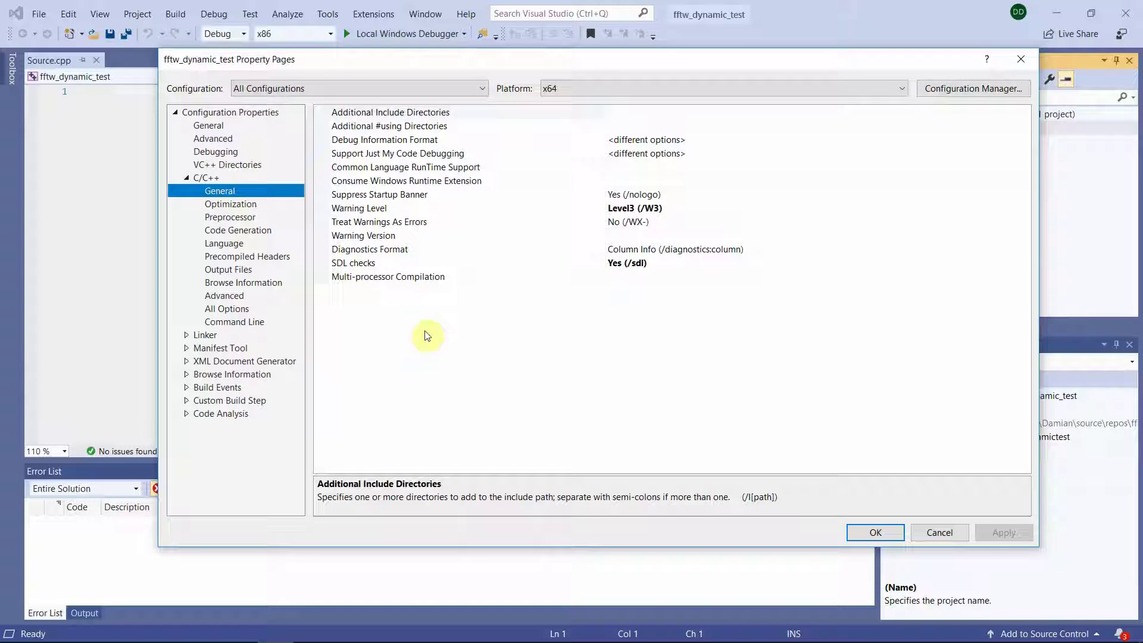
{"action": "key", "text": "alt+Tab"}
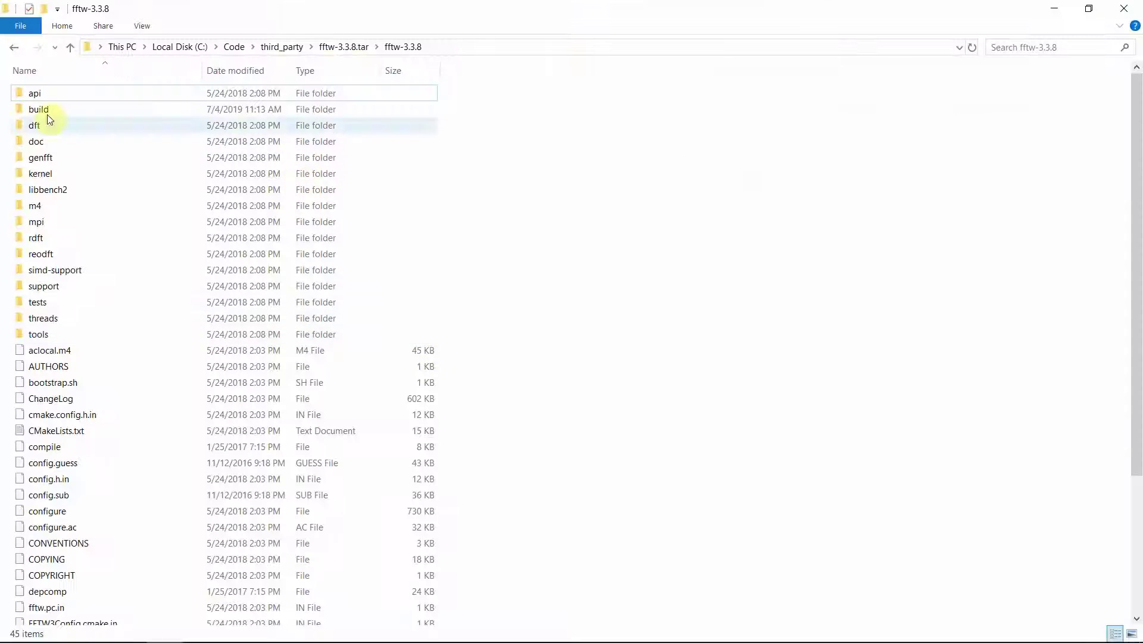
{"action": "double_click", "coordinate": [38, 94]}
{"action": "left_click", "coordinate": [500, 46]}
{"action": "key", "text": "ctrl+c"}
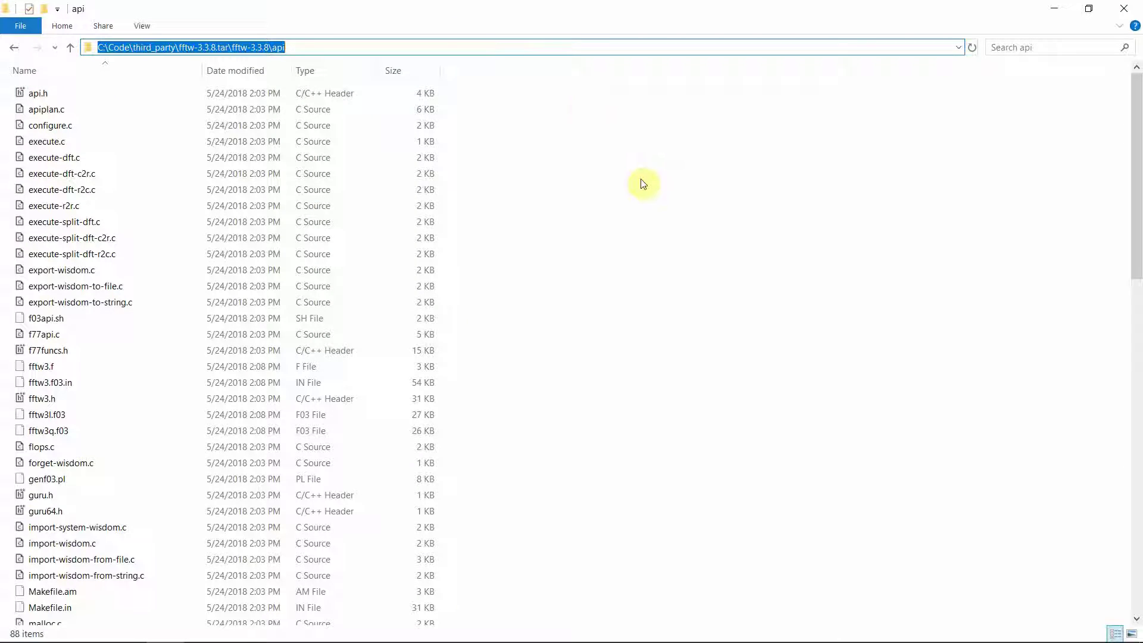
Back in Visual Studio, set Additional Include Directories to C:\Code\third_party\fftw-3.3.8.tar\fftw-3.3.8\api and apply it
{"action": "key", "text": "alt+Tab"}
{"action": "left_click", "coordinate": [634, 114]}
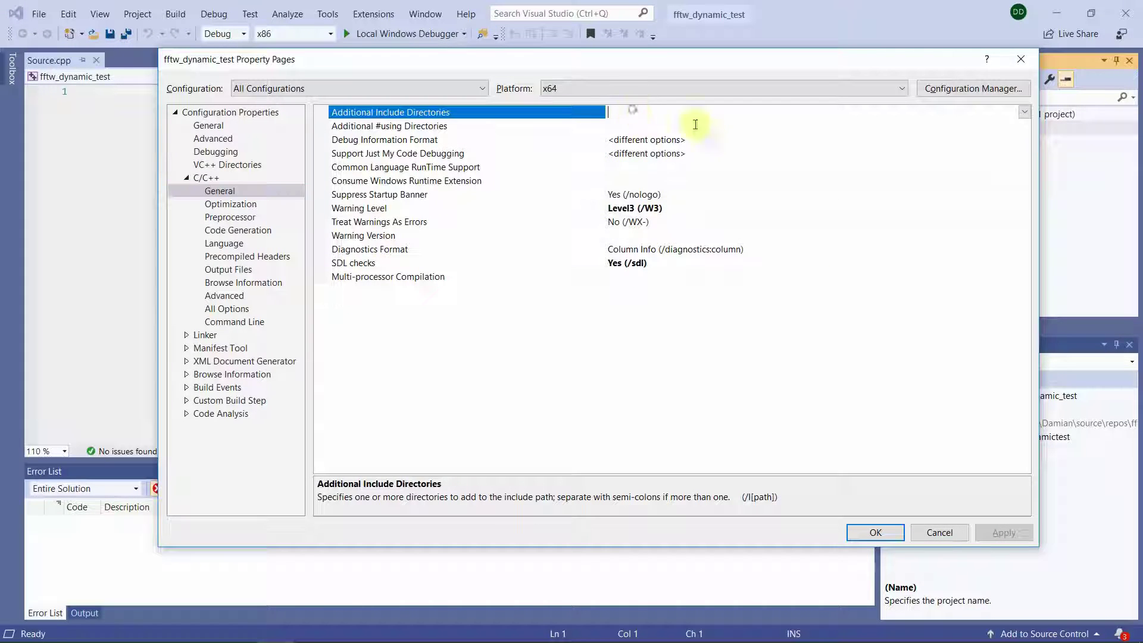
{"action": "key", "text": "ctrl+v"}
{"action": "left_click", "coordinate": [809, 168]}
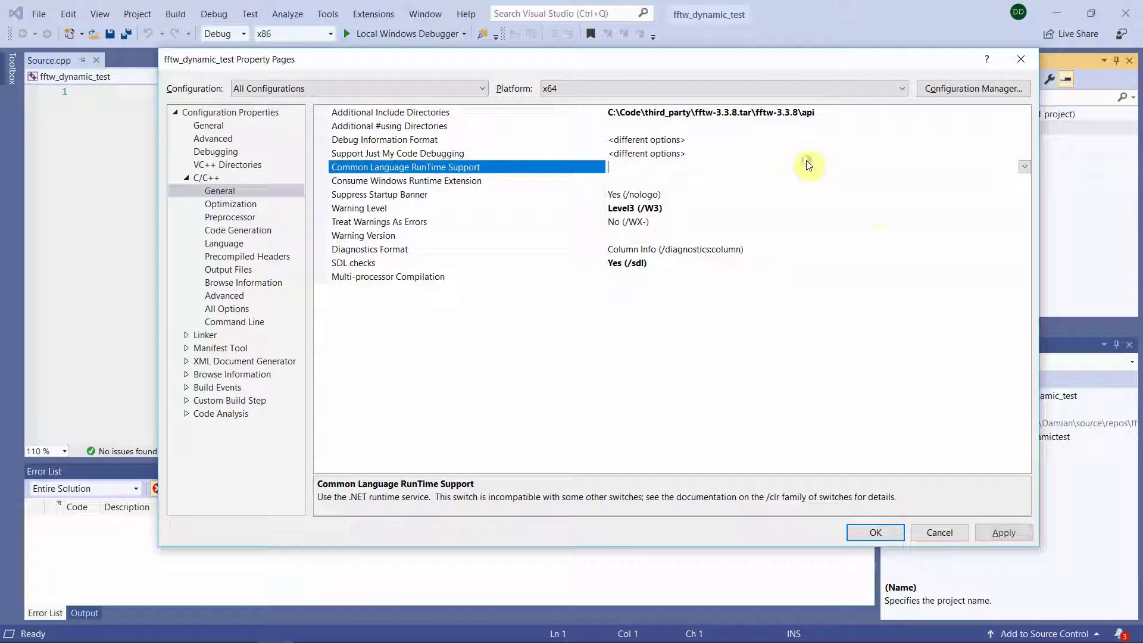
{"action": "left_click", "coordinate": [1004, 532]}
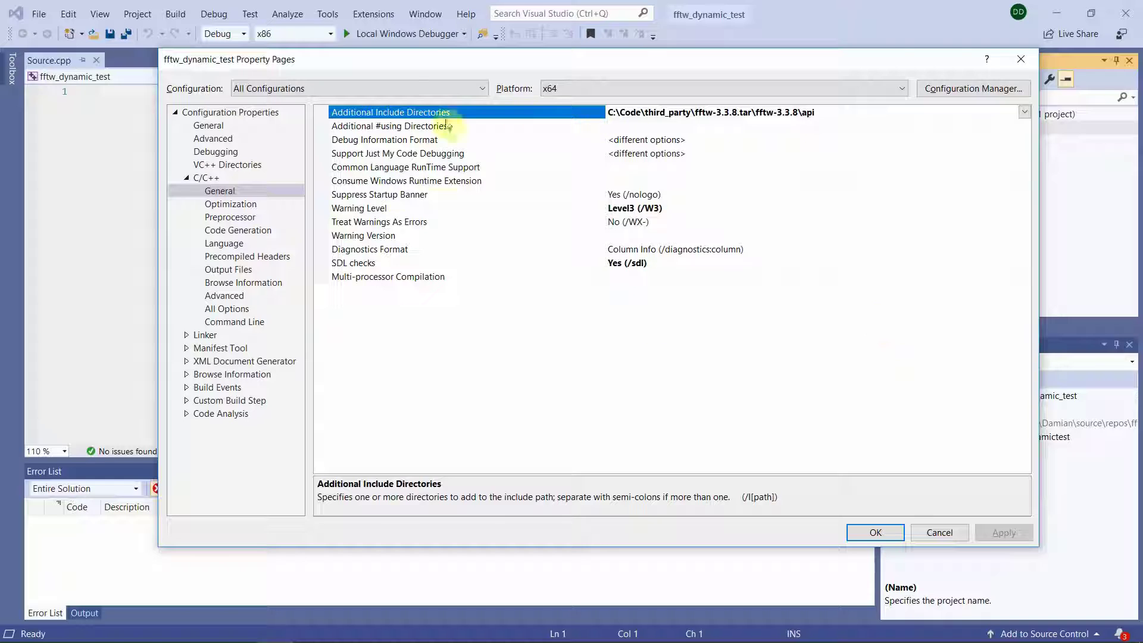
Add fftw3.lib; at the start of the linker's Additional Dependencies for all configurations and apply it
{"action": "mouse_move", "coordinate": [448, 61]}
{"action": "left_mouse_down"}
{"action": "mouse_move", "coordinate": [441, 79]}
{"action": "mouse_move", "coordinate": [454, 63]}
{"action": "left_mouse_up"}
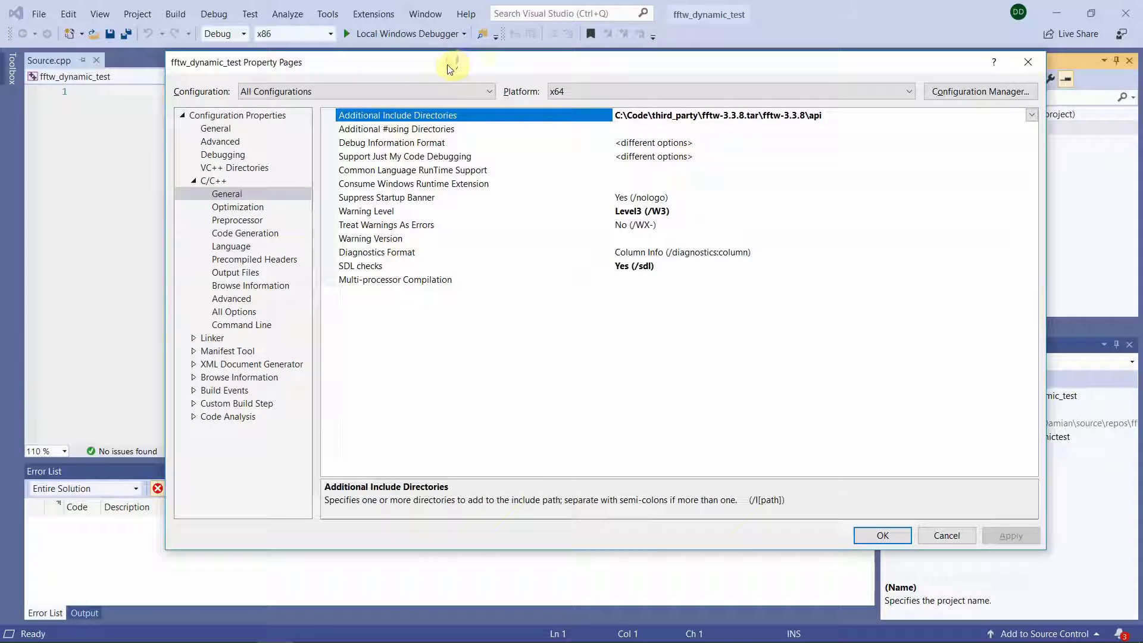
{"action": "left_click", "coordinate": [193, 338]}
{"action": "left_click", "coordinate": [222, 364]}
{"action": "left_click", "coordinate": [617, 116]}
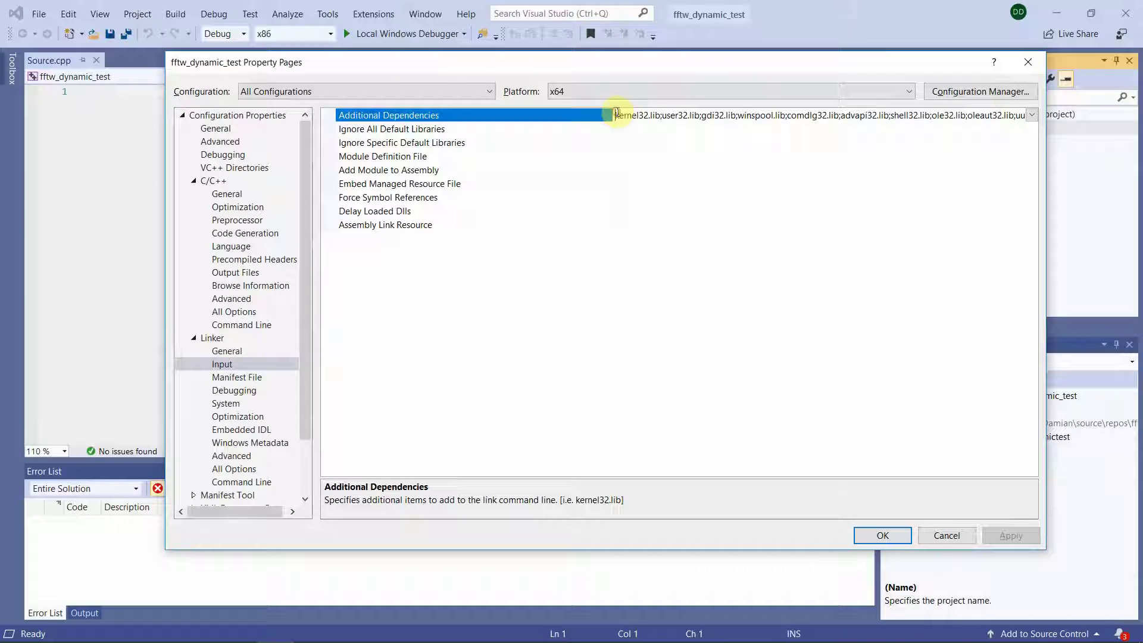
{"action": "type", "text": "fftw"}
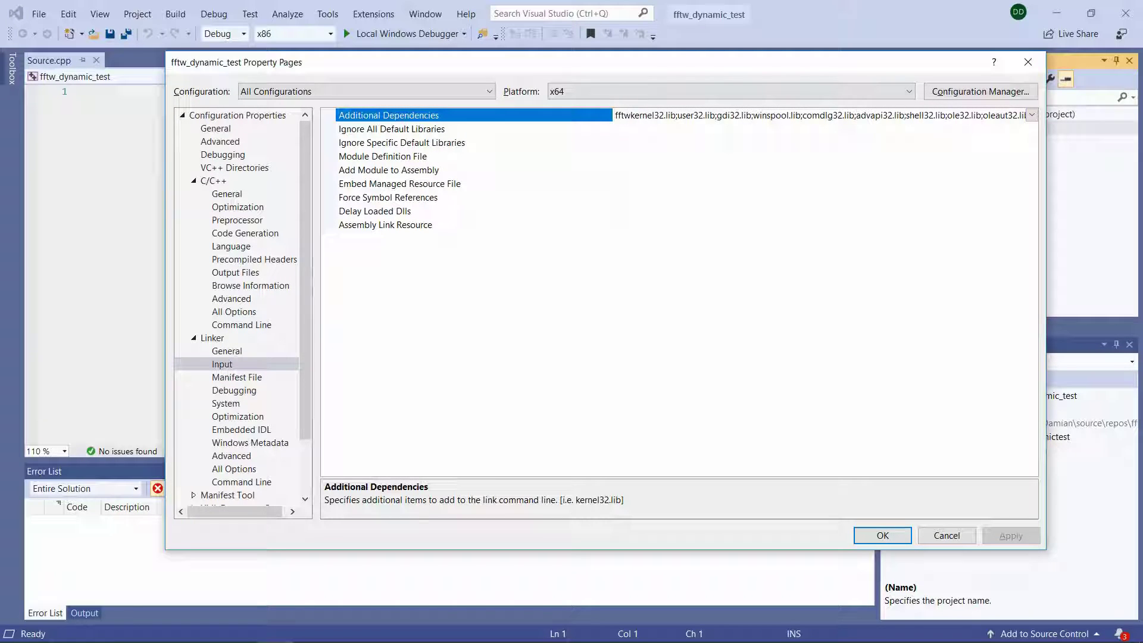
{"action": "type", "text": "3"}
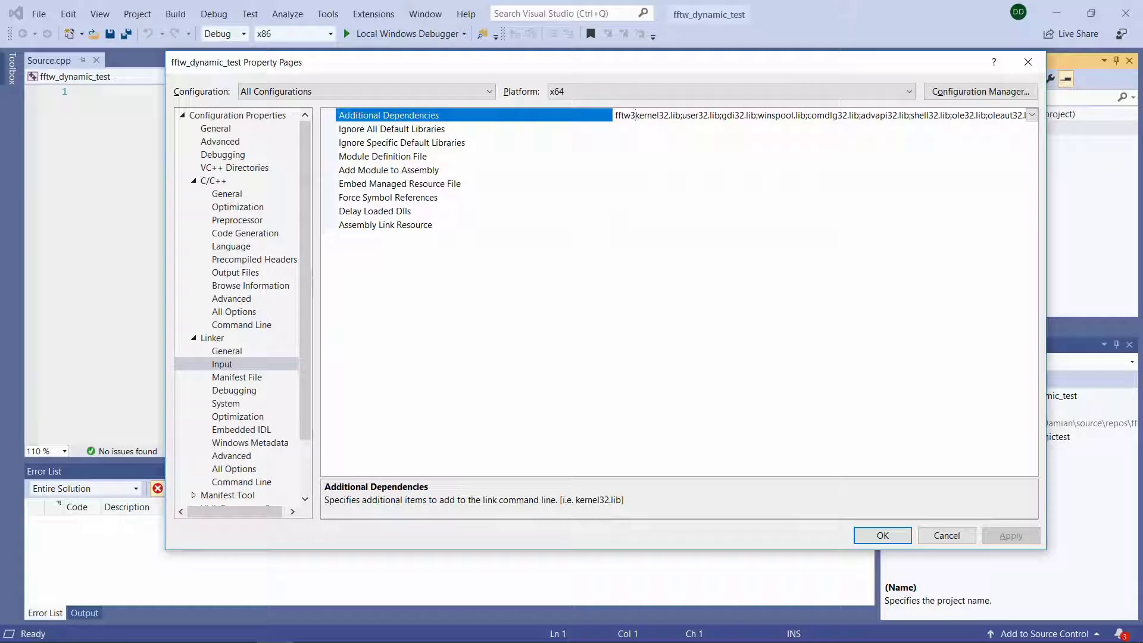
{"action": "type", "text": ".lib"}
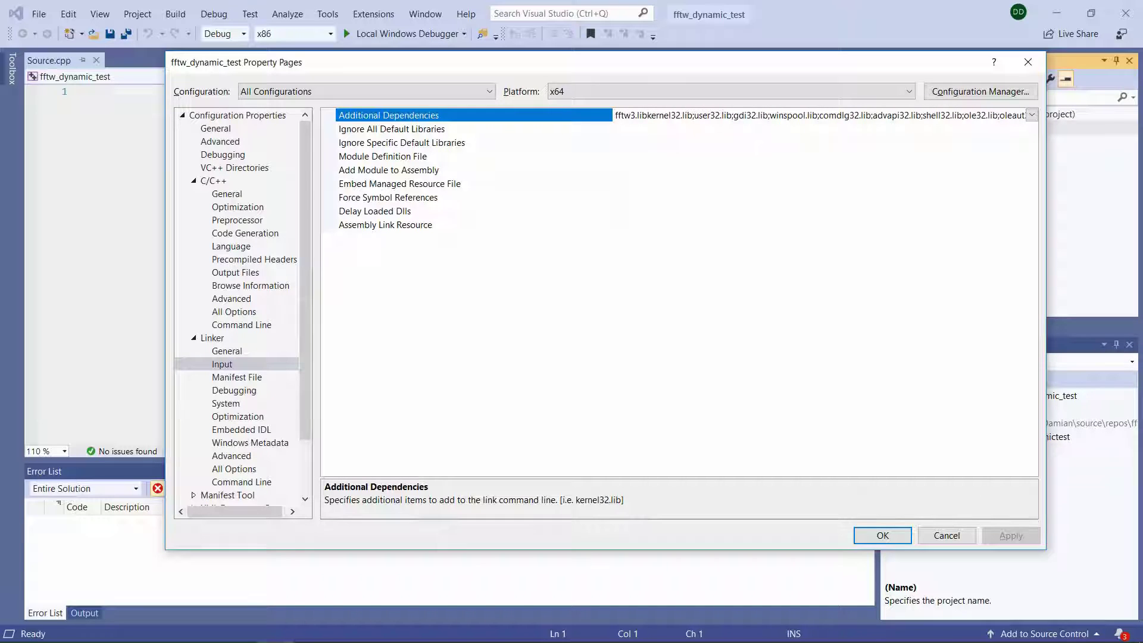
{"action": "type", "text": ";"}
{"action": "left_click", "coordinate": [729, 171]}
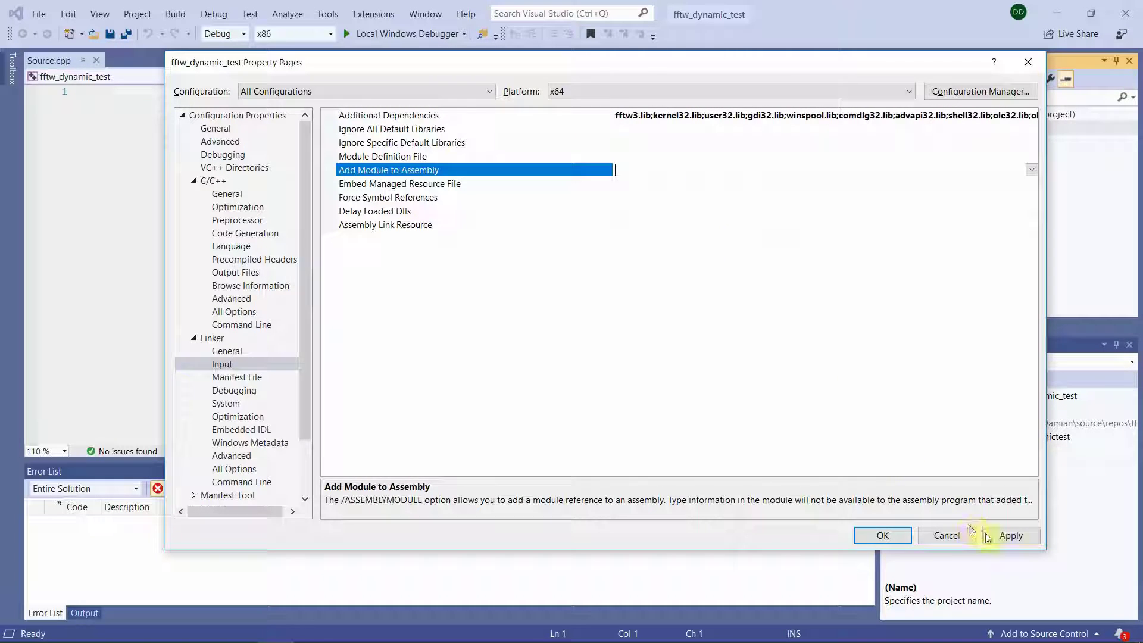
{"action": "left_click", "coordinate": [987, 536]}
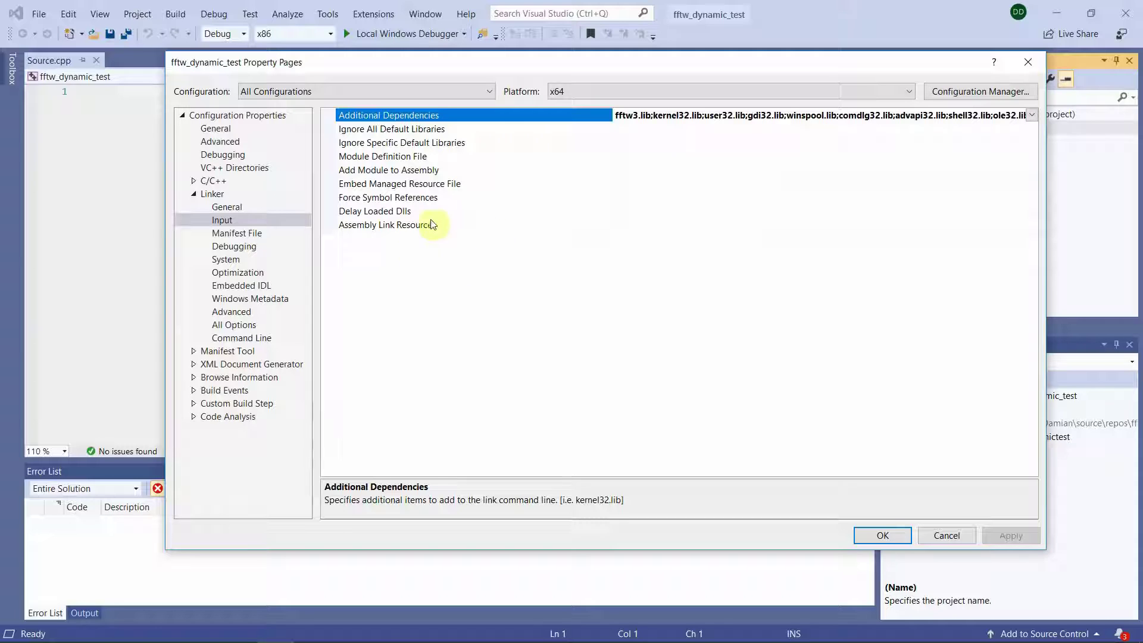
Show the general linker properties and copy the path of the fftw-3.3.8 build\Debug folder from File Explorer
{"action": "left_click", "coordinate": [260, 207]}
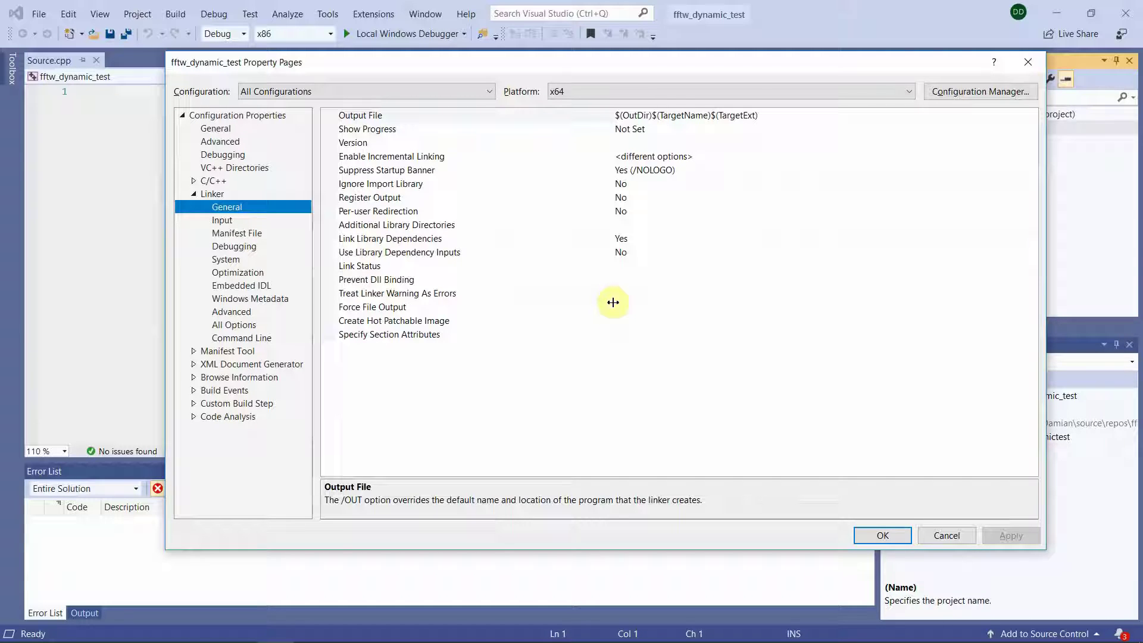
{"action": "key", "text": "alt+Tab"}
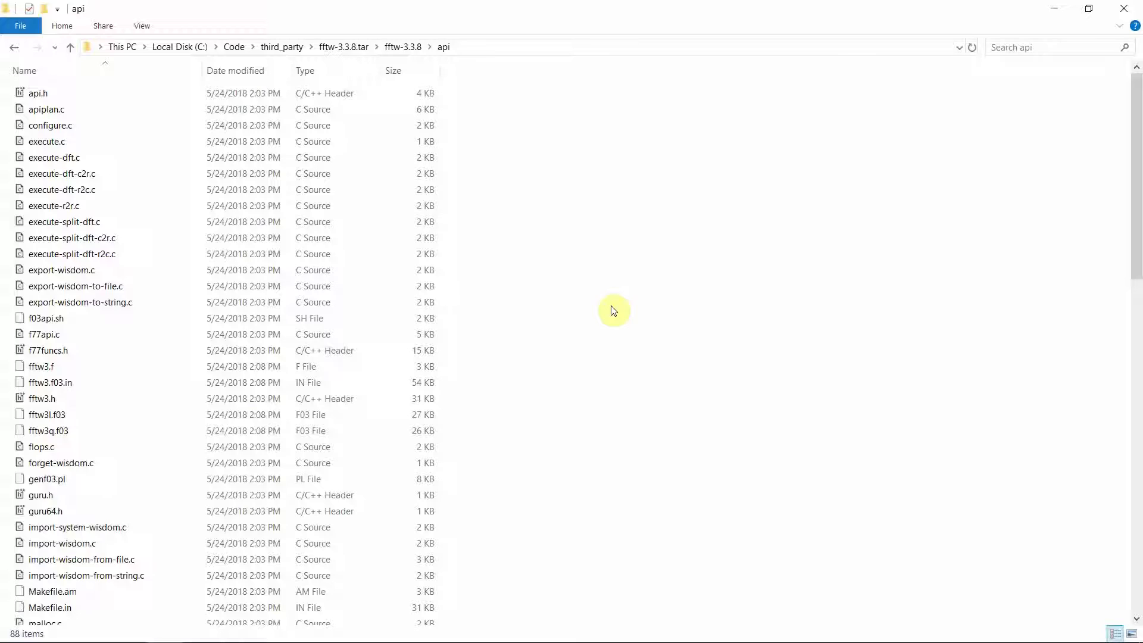
{"action": "left_click", "coordinate": [70, 47]}
{"action": "double_click", "coordinate": [82, 109]}
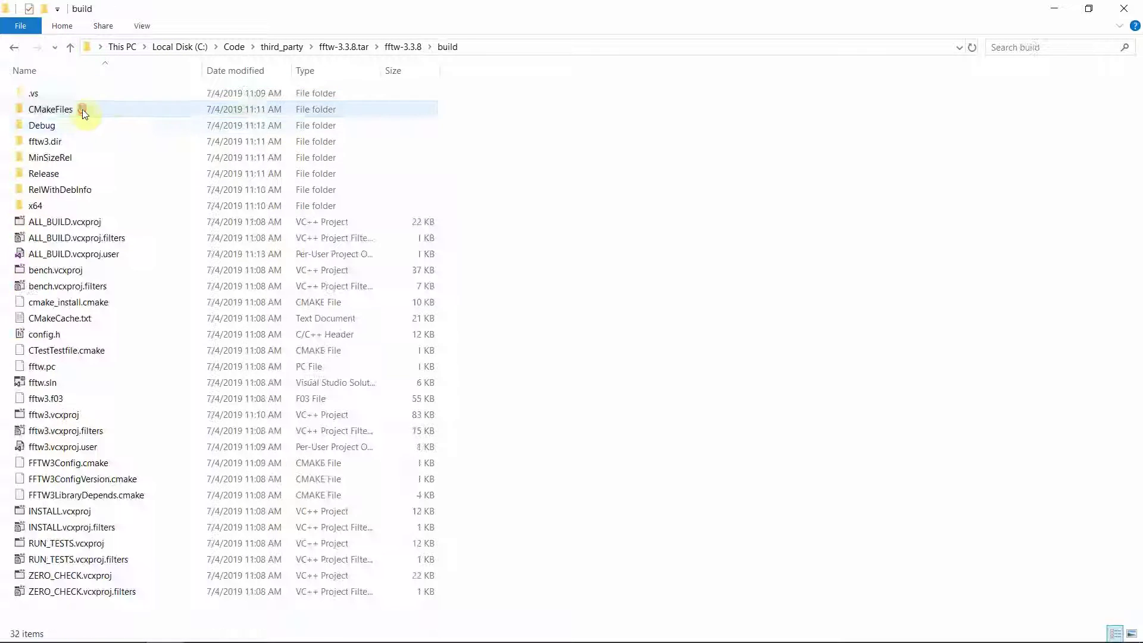
{"action": "left_click", "coordinate": [143, 126]}
{"action": "double_click", "coordinate": [143, 125]}
{"action": "left_click", "coordinate": [582, 48]}
{"action": "key", "text": "ctrl+c"}
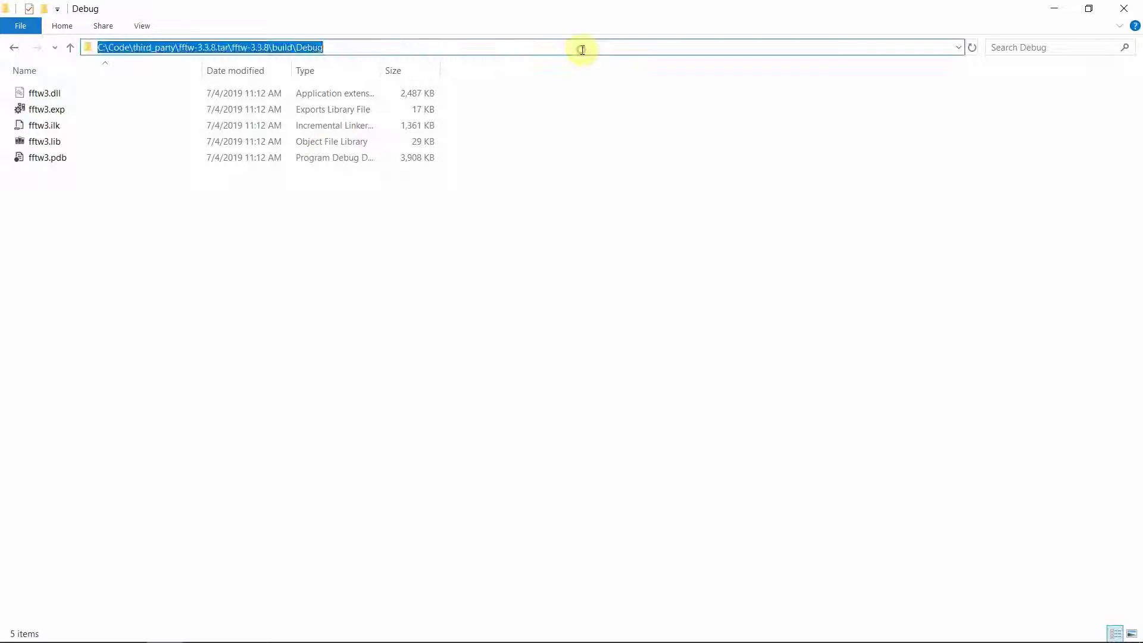
In Visual Studio, set the Debug configuration's Additional Library Directories to C:\Code\third_party\fftw-3.3.8.tar\fftw-3.3.8\build\Debug and apply it
{"action": "key", "text": "alt+Tab"}
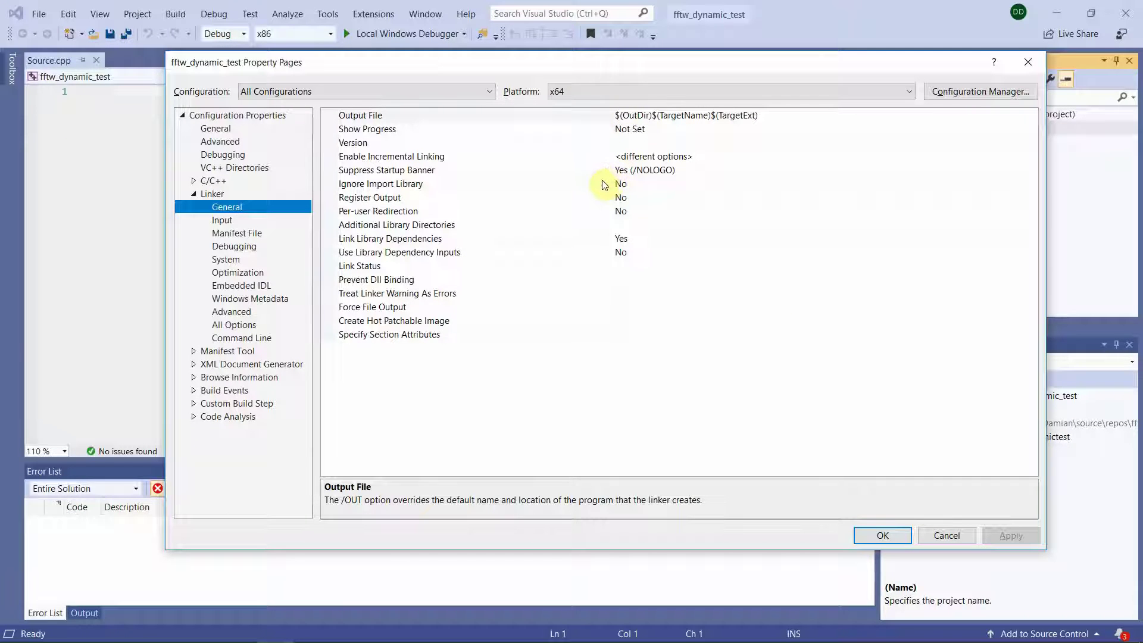
{"action": "left_click", "coordinate": [489, 92]}
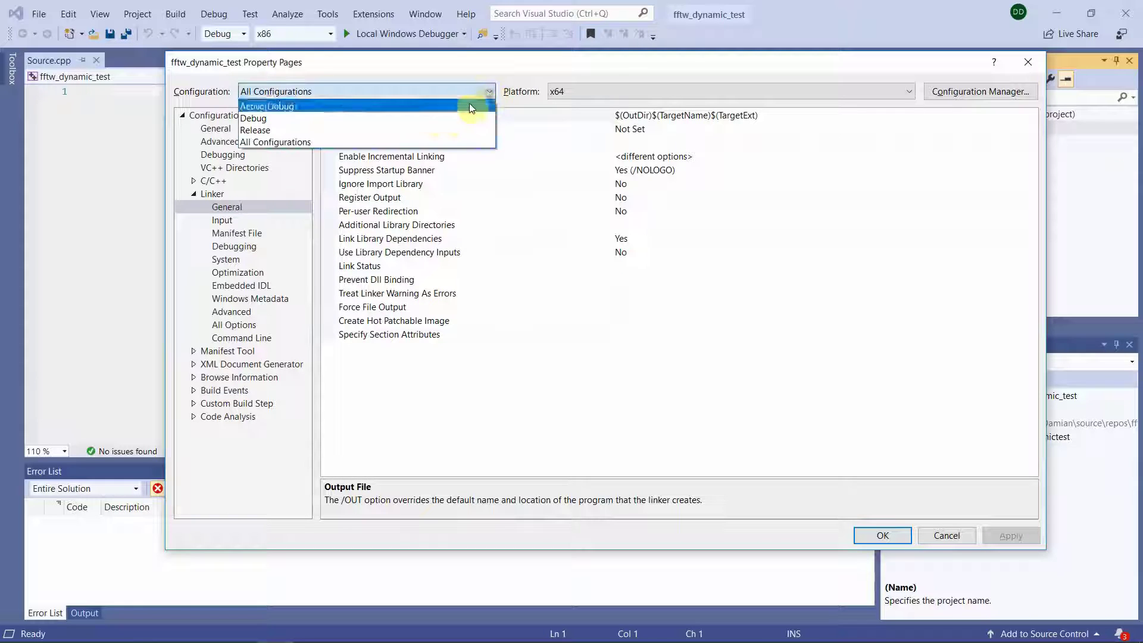
{"action": "left_click", "coordinate": [440, 117]}
{"action": "left_click", "coordinate": [653, 227]}
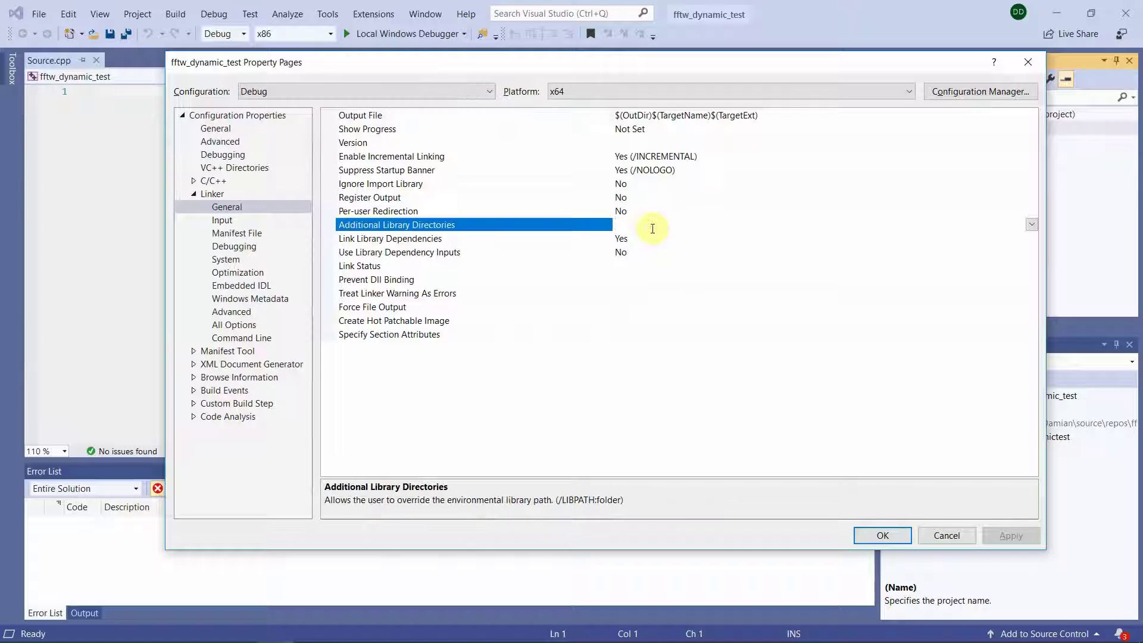
{"action": "key", "text": "ctrl+v"}
{"action": "left_click", "coordinate": [725, 278]}
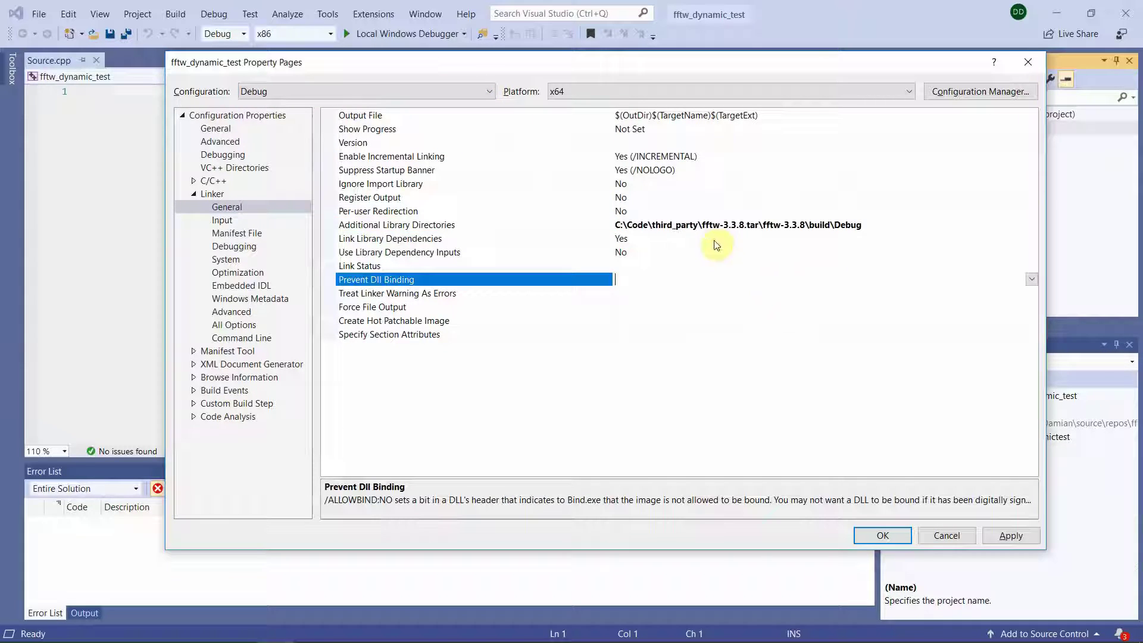
{"action": "left_click", "coordinate": [710, 280]}
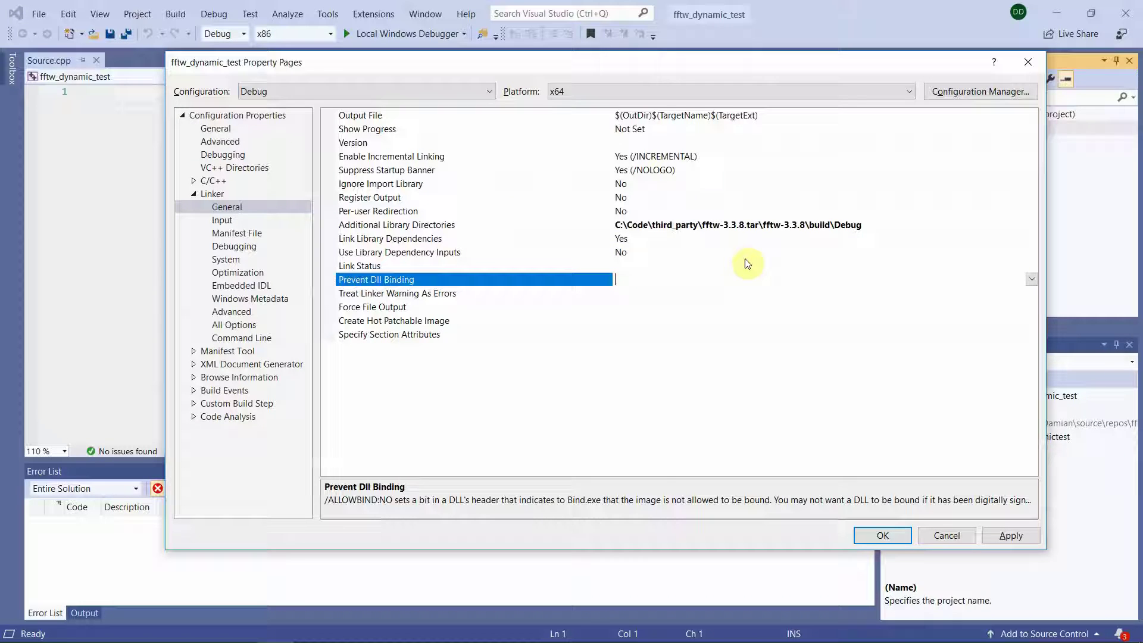
{"action": "left_click", "coordinate": [1011, 536]}
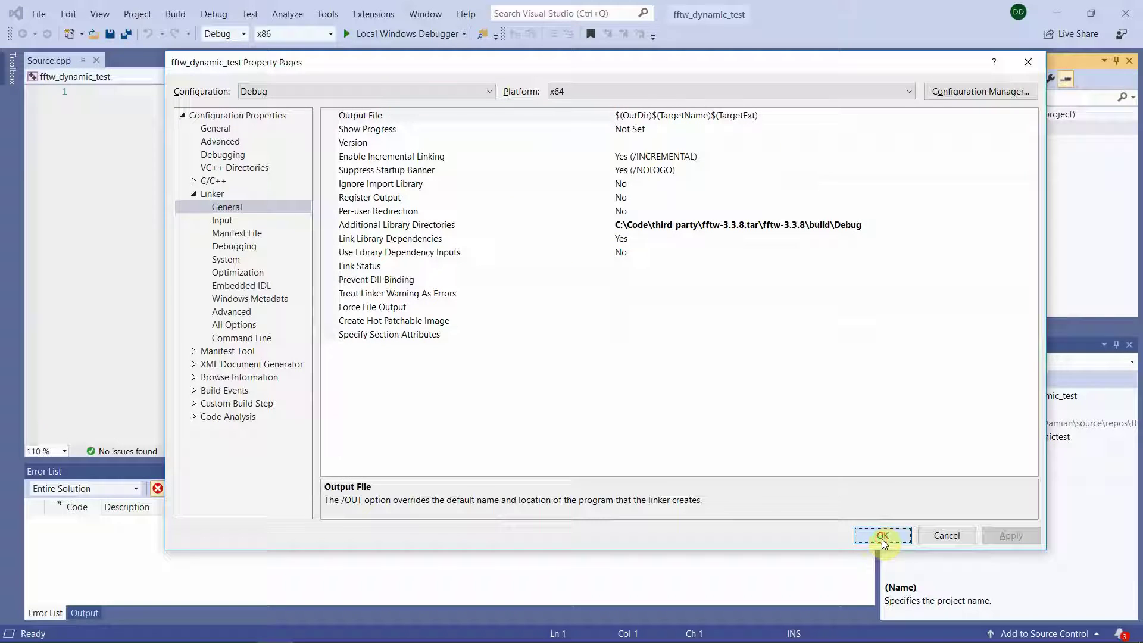
Set the Release configuration's Additional Library Directories to C:\Code\third_party\fftw-3.3.8.tar\fftw-3.3.8\build\Release and apply it
{"action": "left_click", "coordinate": [869, 242]}
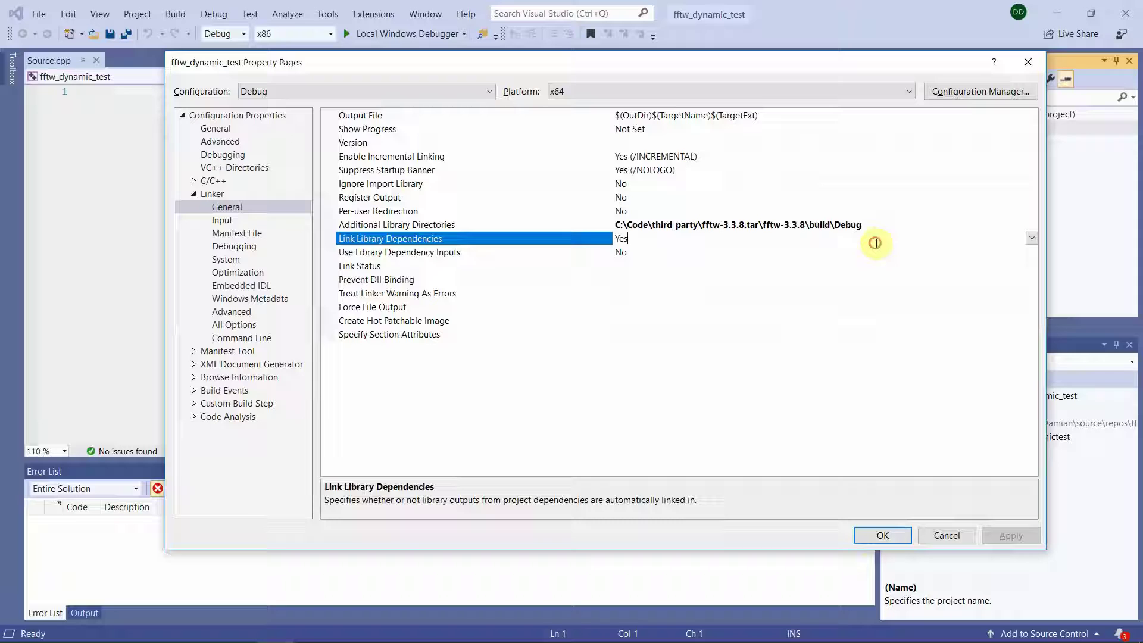
{"action": "left_click", "coordinate": [484, 318]}
{"action": "left_click", "coordinate": [300, 89]}
{"action": "left_click", "coordinate": [283, 129]}
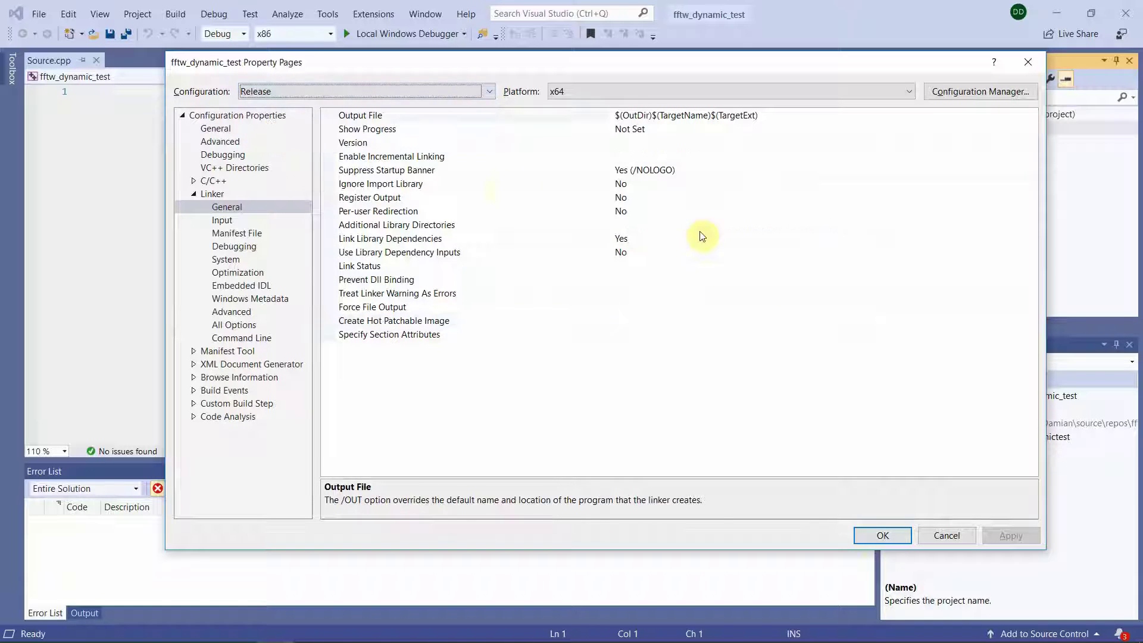
{"action": "left_click", "coordinate": [681, 226]}
{"action": "key", "text": "ctrl+v"}
{"action": "left_click_drag", "start_coordinate": [844, 222], "coordinate": [817, 230]}
{"action": "type", "text": "Re"}
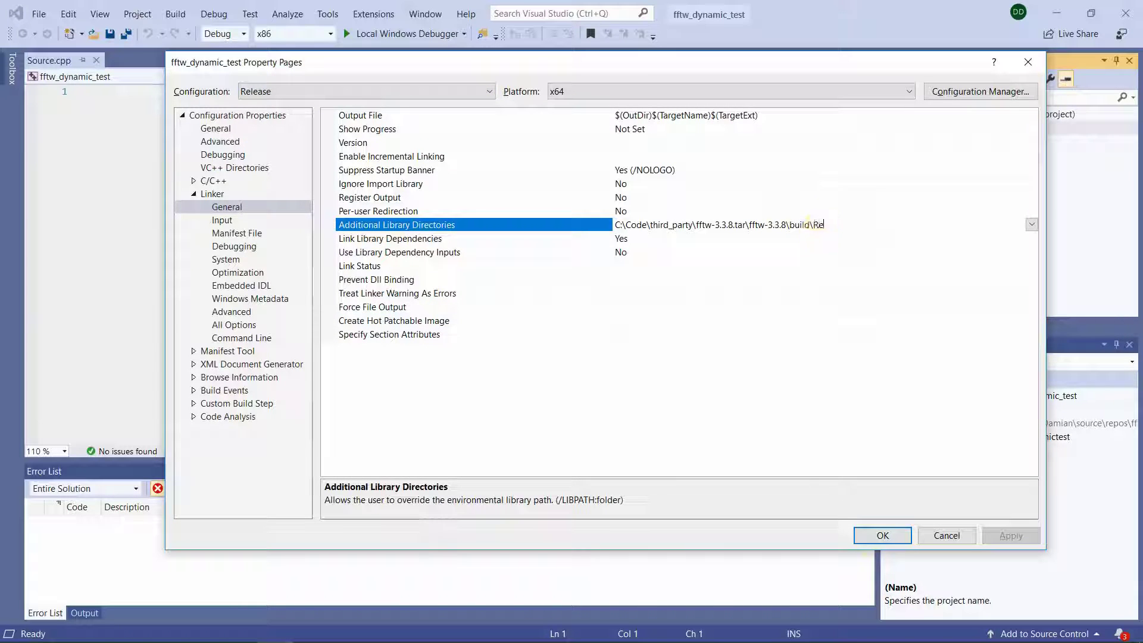
{"action": "type", "text": "lease"}
{"action": "left_click", "coordinate": [767, 240]}
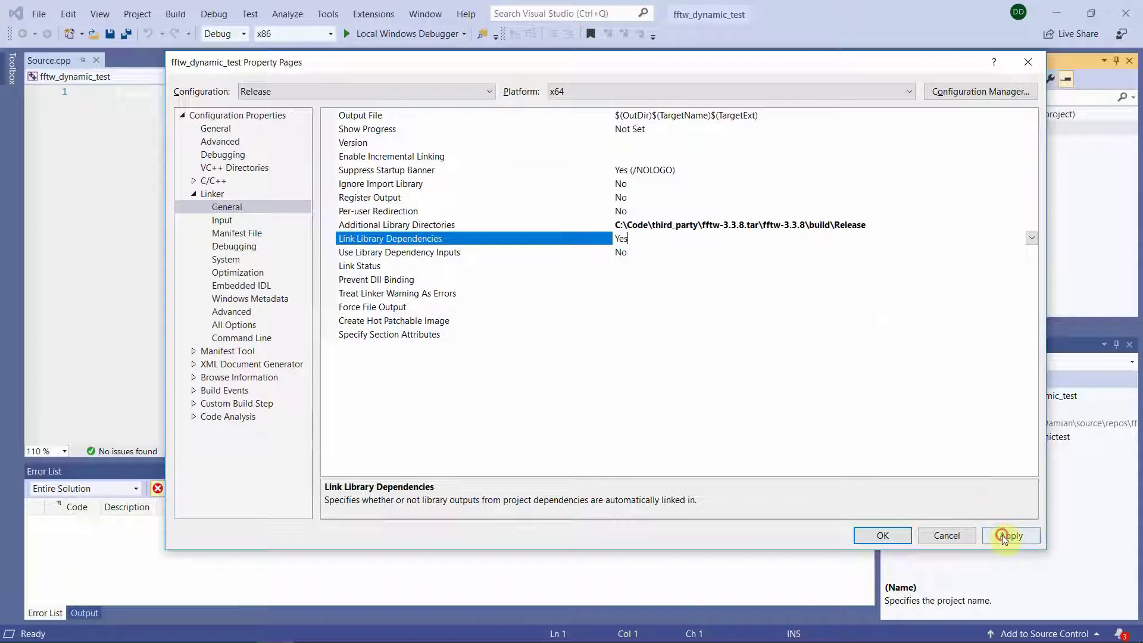
{"action": "left_click", "coordinate": [1006, 536]}
Copy the Release configuration's library directory path and show the Post-Build Event properties
{"action": "left_click", "coordinate": [872, 224]}
{"action": "key", "text": "ctrl+c"}
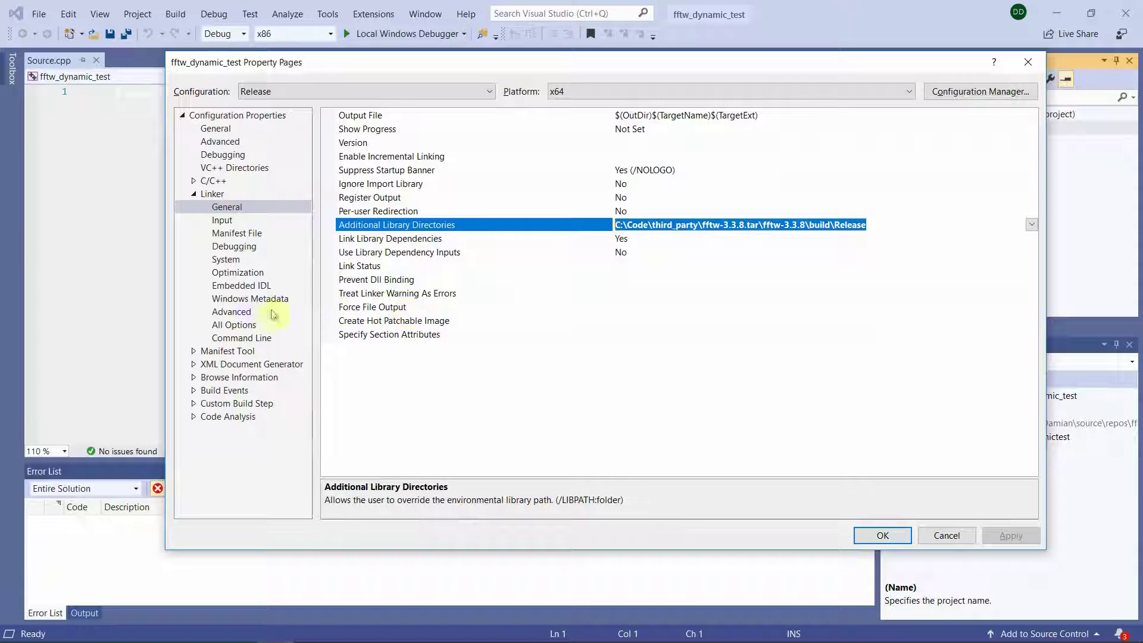
{"action": "left_click", "coordinate": [199, 390]}
{"action": "left_click", "coordinate": [268, 430]}
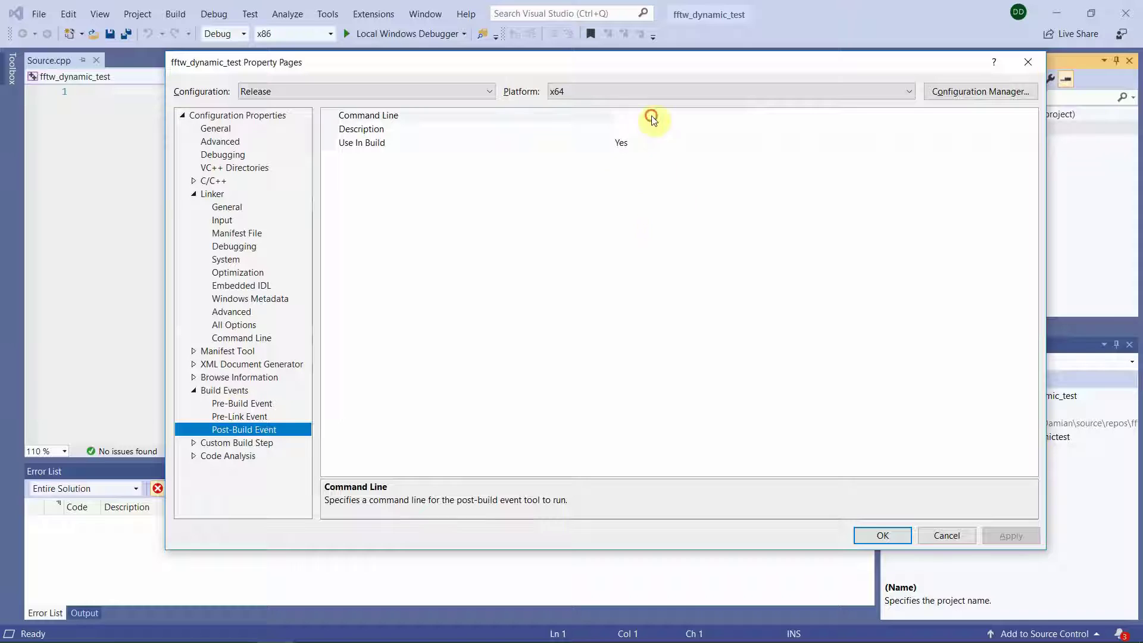
Set the Release post-build command line to xcopy /d /y "C:\Code\third_party\fftw-3.3.8.tar\fftw-3.3.8\build\Release\*.dll" "$(TargetDir)" and apply it
{"action": "left_click", "coordinate": [652, 118]}
{"action": "type", "text": "xcopy"}
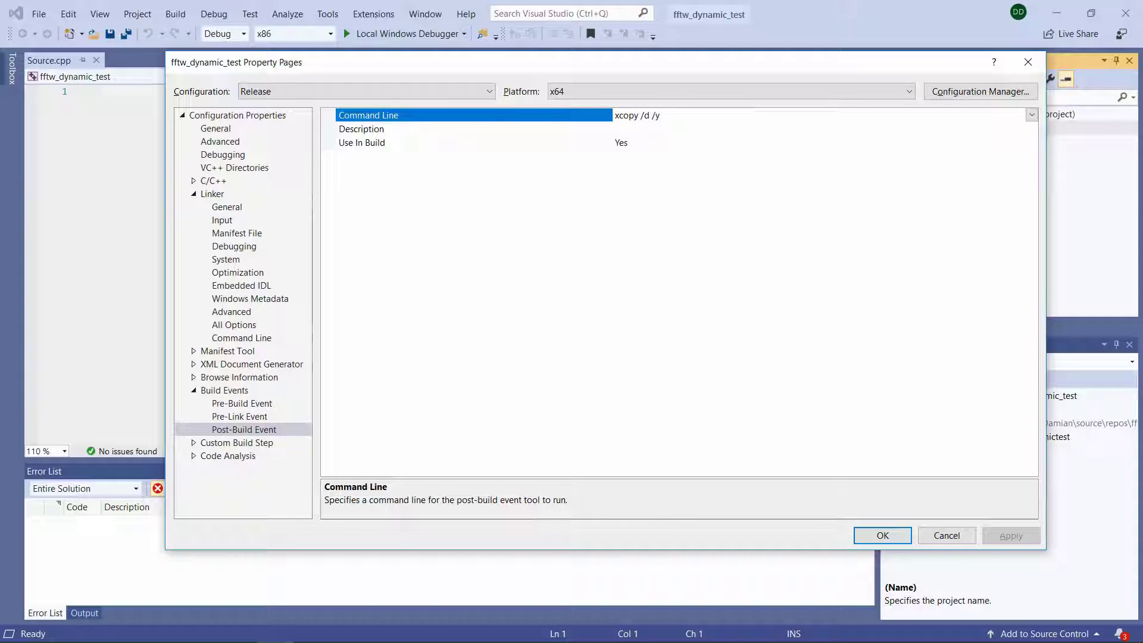
{"action": "type", "text": " /d /y"}
{"action": "key", "text": "ctrl+v"}
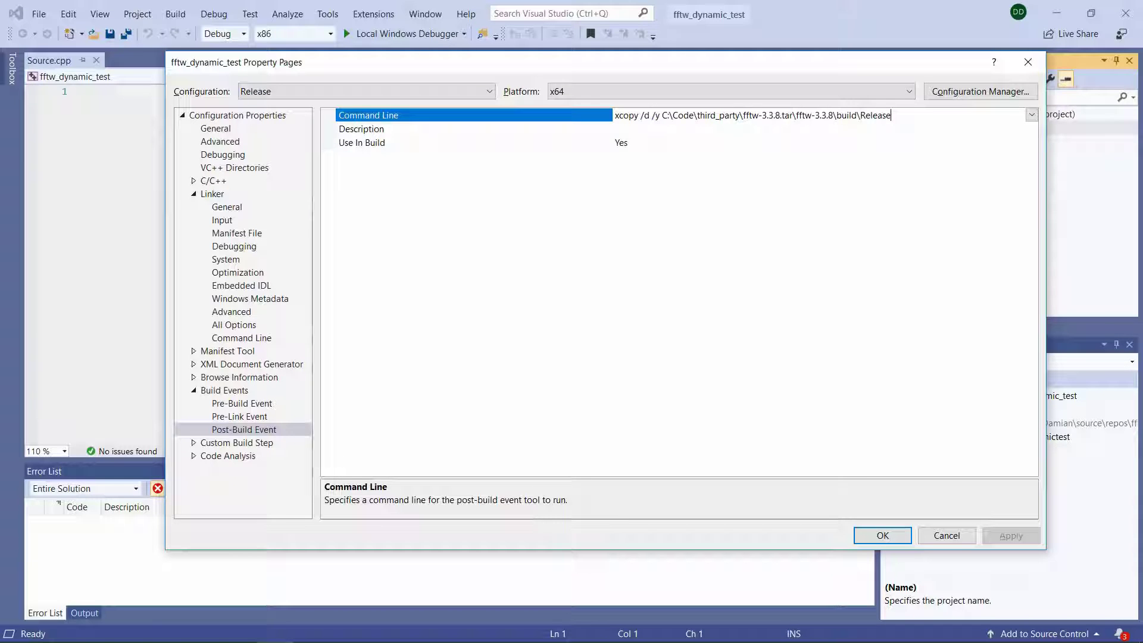
{"action": "key", "text": "ctrl+z"}
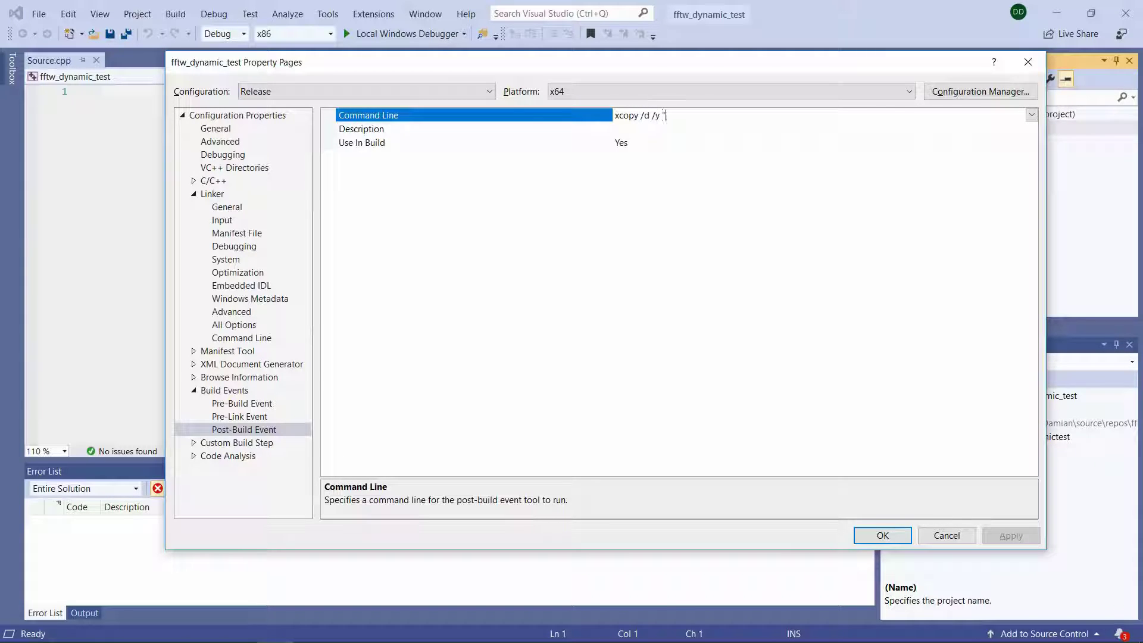
{"action": "key", "text": "ctrl+v"}
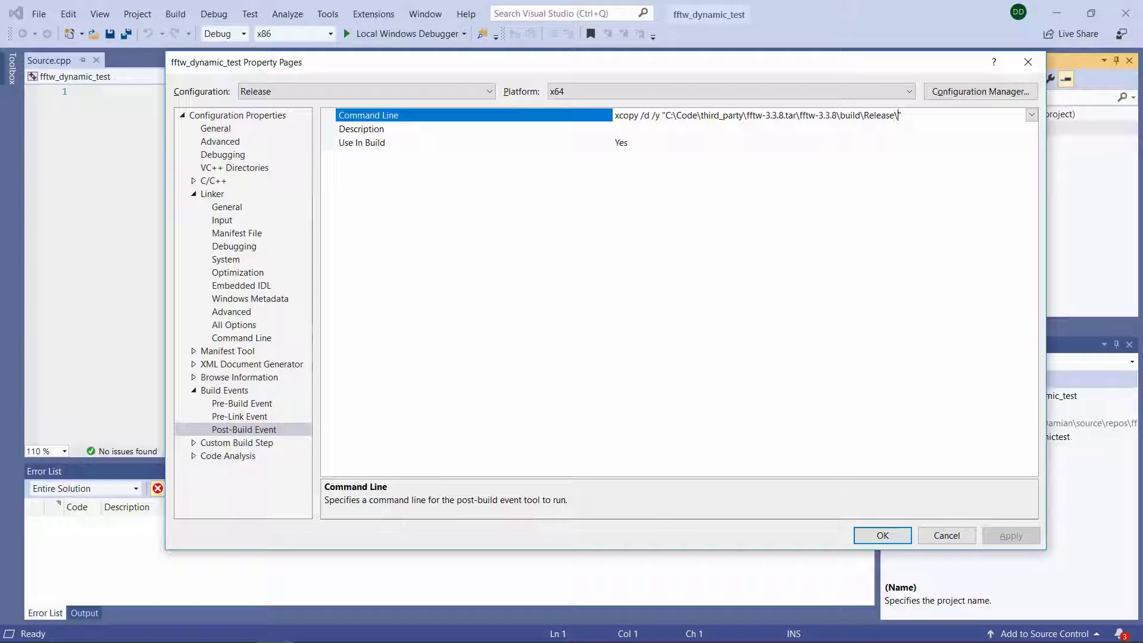
{"action": "type", "text": "\\*.dll\" \"$(TargetDir"}
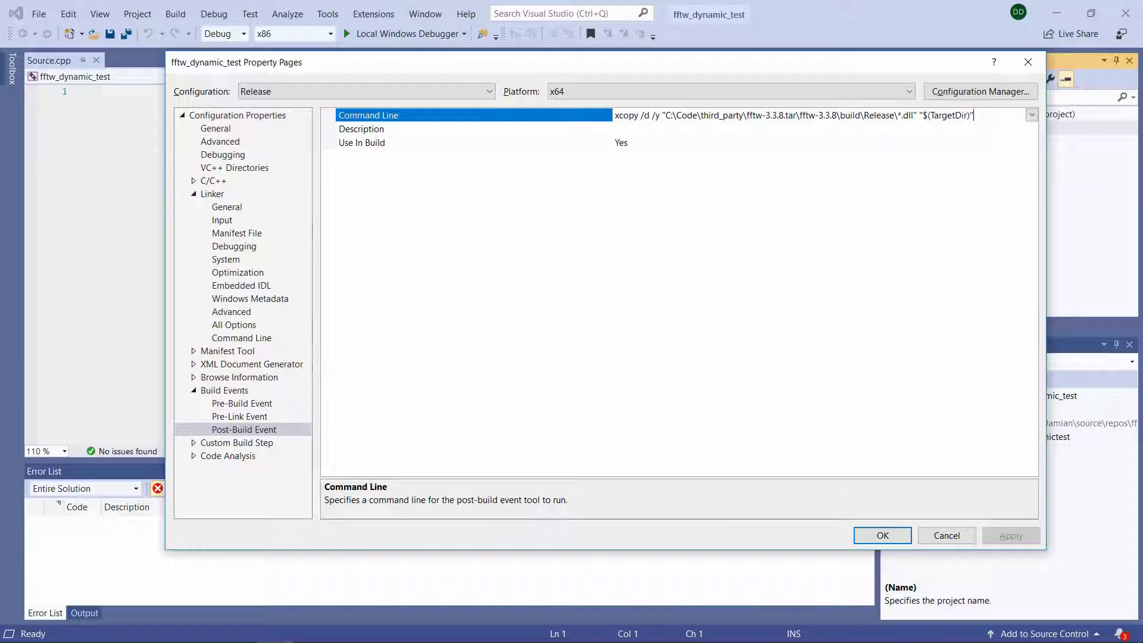
{"action": "left_click", "coordinate": [835, 228]}
{"action": "left_click", "coordinate": [1011, 536]}
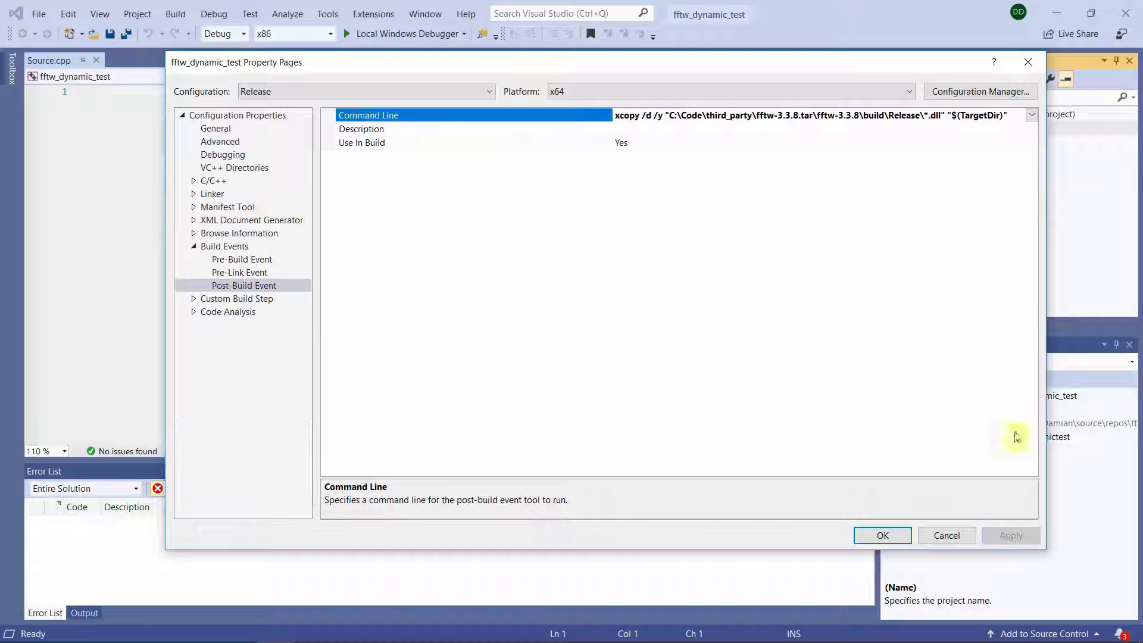
Copy the post-build command to the Debug configuration, change its source folder from build\Release to build\Debug, and apply it
{"action": "left_click", "coordinate": [1007, 114]}
{"action": "key", "text": "ctrl+c"}
{"action": "left_click", "coordinate": [465, 94]}
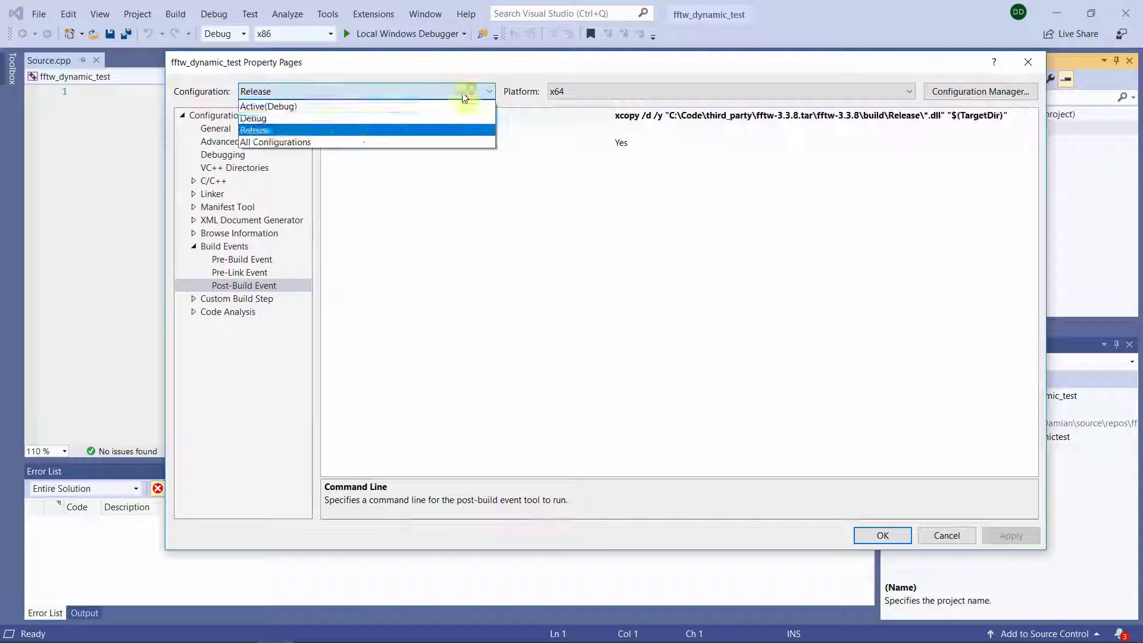
{"action": "left_click", "coordinate": [479, 118]}
{"action": "left_click_drag", "start_coordinate": [614, 115], "coordinate": [549, 114]}
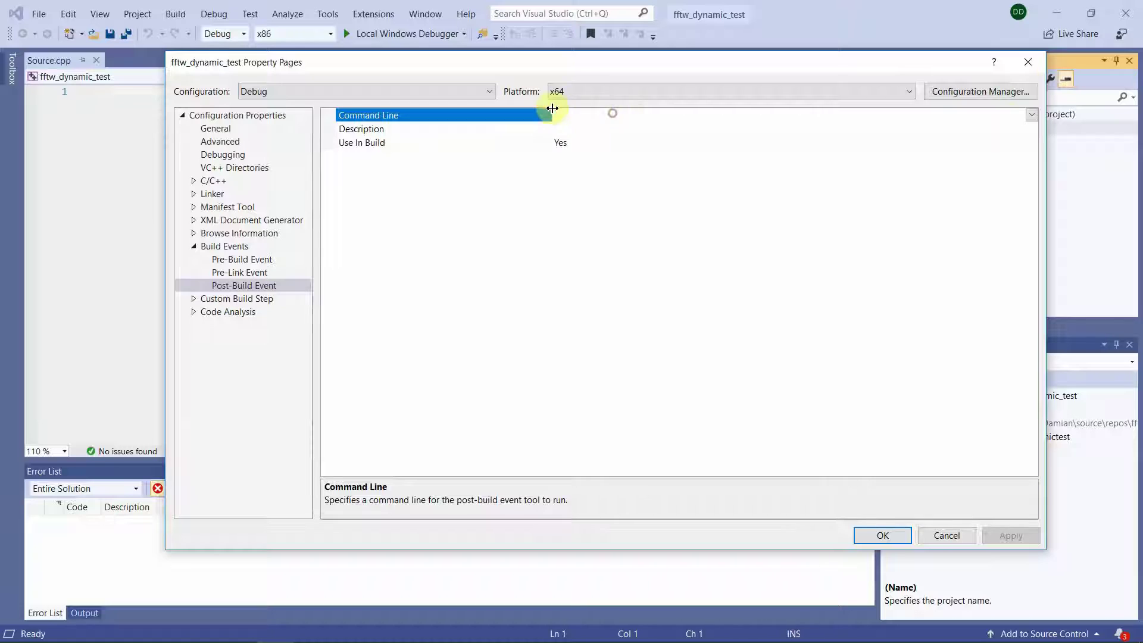
{"action": "key", "text": "ctrl+v"}
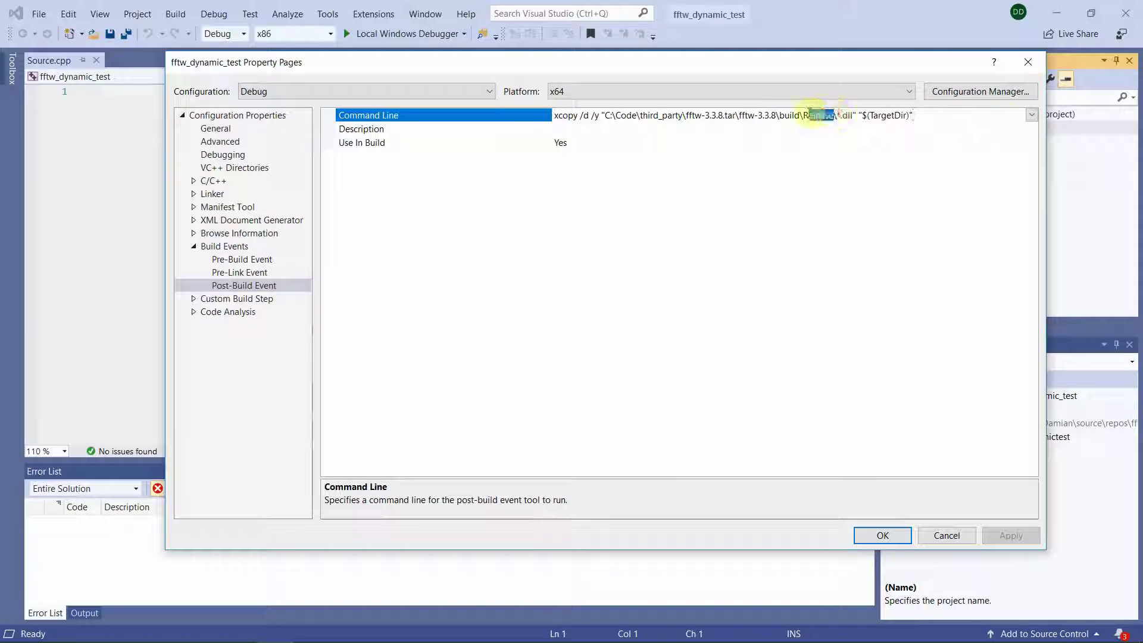
{"action": "type", "text": "Debug"}
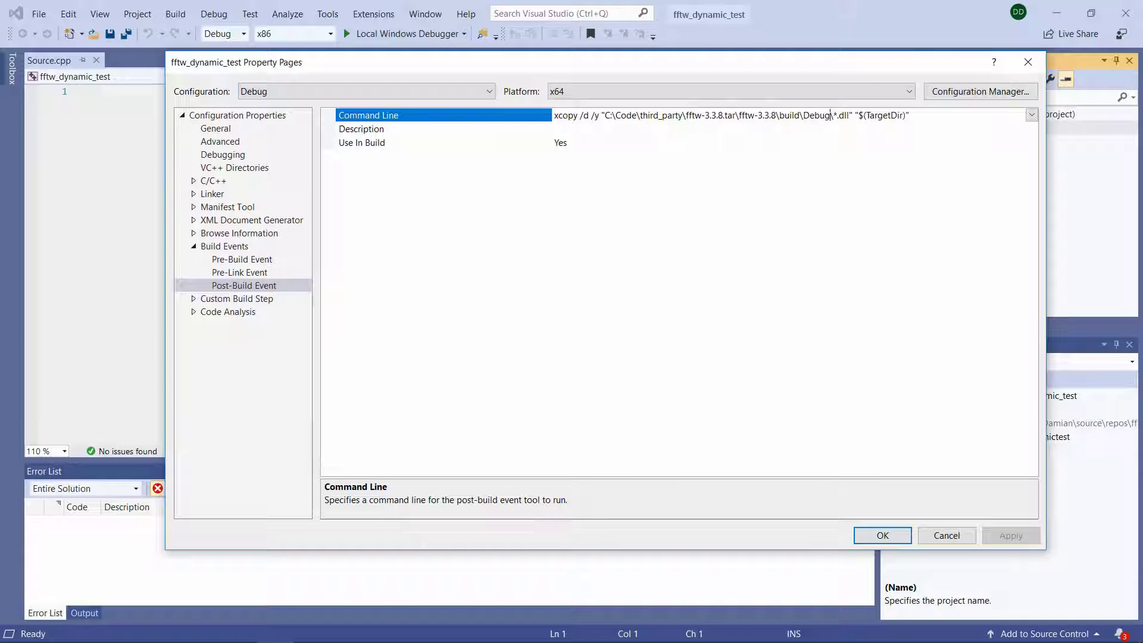
{"action": "left_click", "coordinate": [827, 186]}
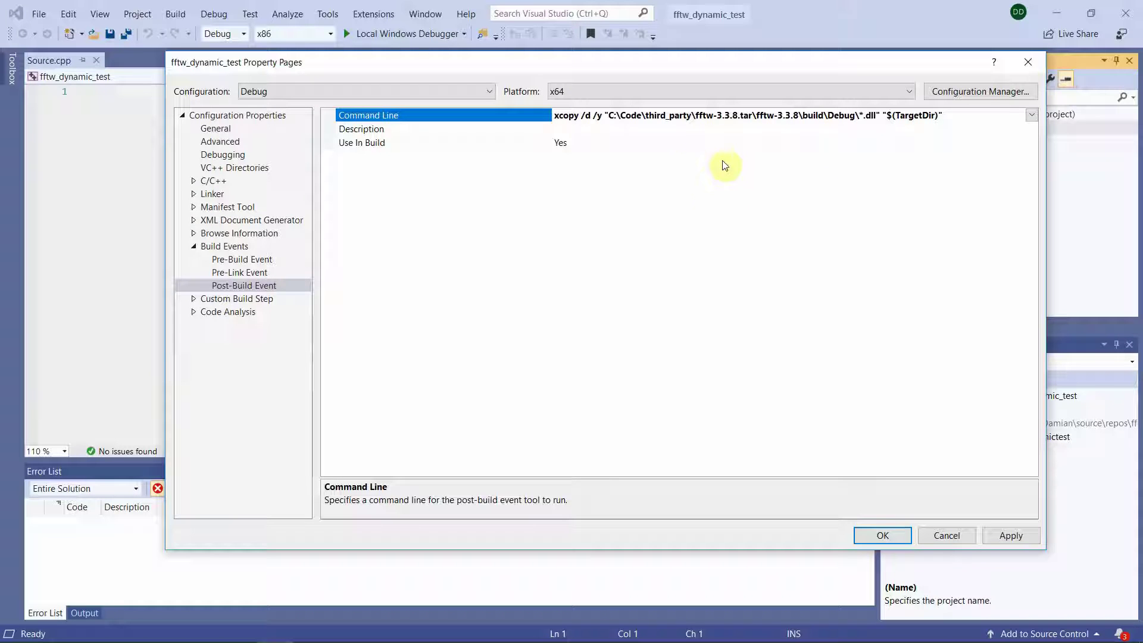
{"action": "left_click", "coordinate": [1002, 534]}
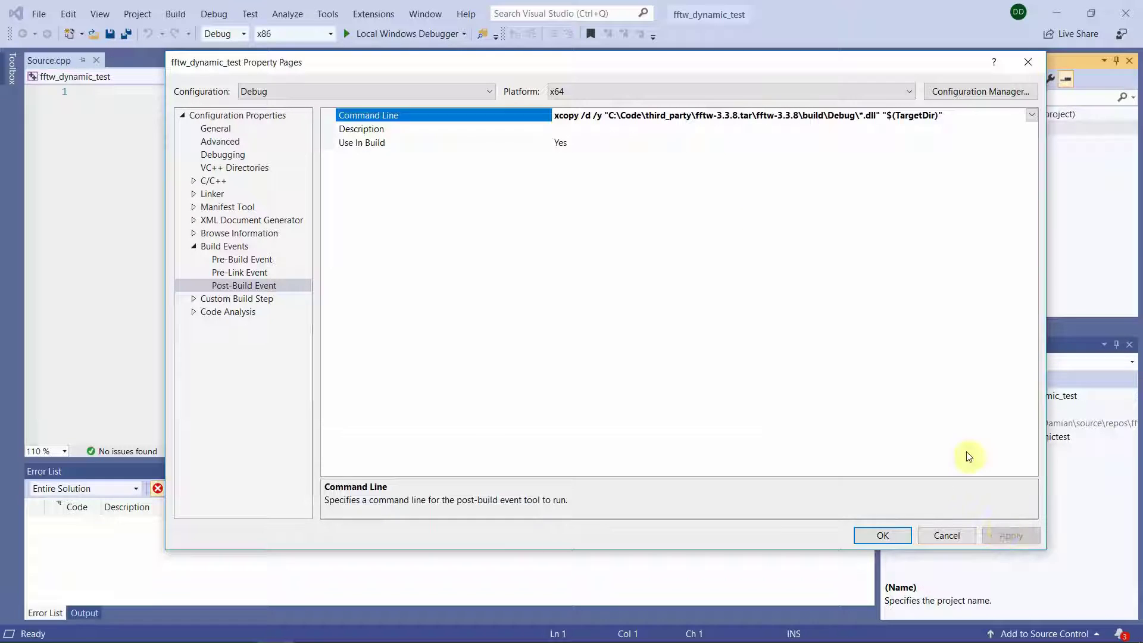
Accept and close the project's property pages, and switch the solution platform to x64
{"action": "left_click", "coordinate": [877, 536]}
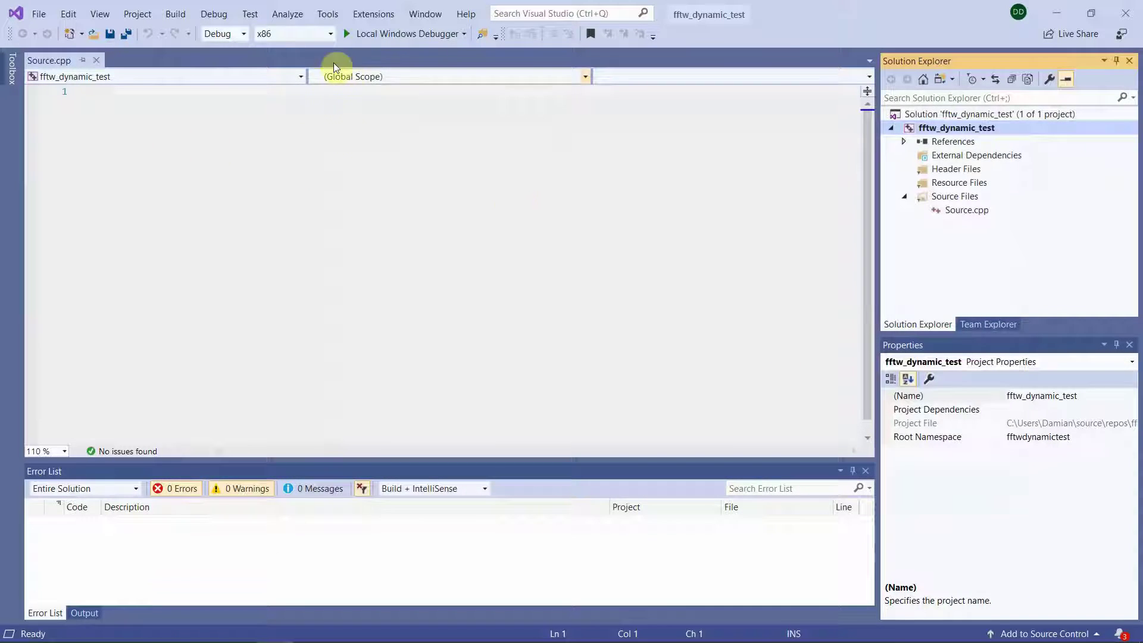
{"action": "left_click", "coordinate": [329, 35]}
{"action": "left_click", "coordinate": [324, 46]}
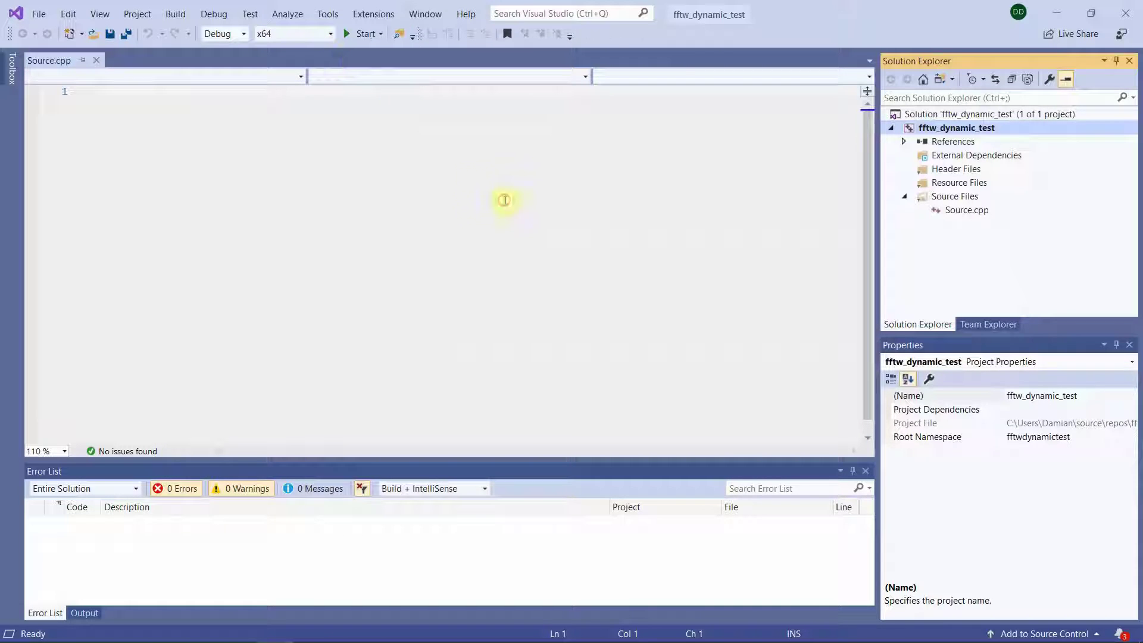
Switch to Notepad, select all of the FFT test code, and paste it into the empty Source.cpp in Visual Studio
{"action": "left_click", "coordinate": [506, 200]}
{"action": "key", "text": "alt+Tab"}
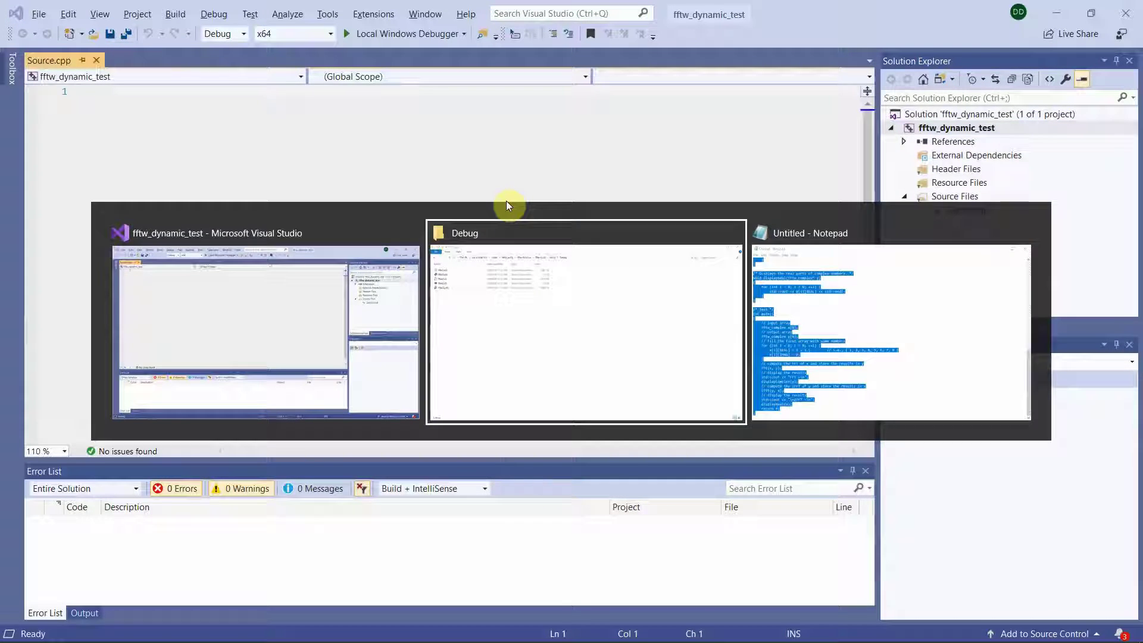
{"action": "left_click", "coordinate": [646, 272]}
{"action": "scroll", "coordinate": [646, 273], "scroll_direction": "up", "scroll_amount": 7}
{"action": "key", "text": "ctrl+a"}
{"action": "scroll", "coordinate": [646, 276], "scroll_direction": "up", "scroll_amount": 10}
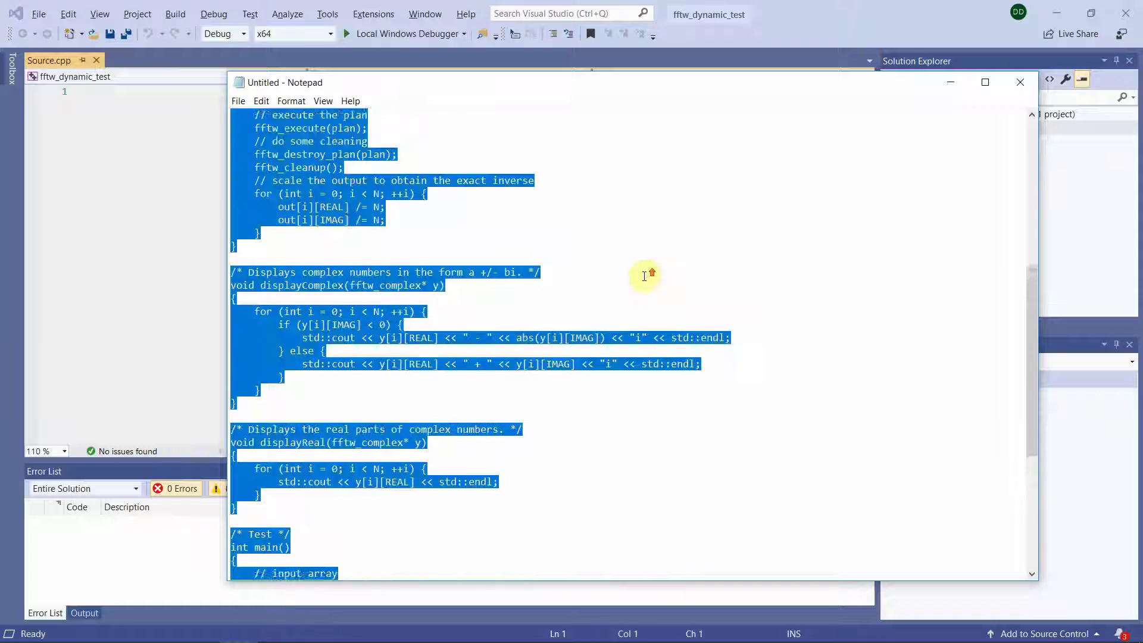
{"action": "left_click", "coordinate": [180, 141]}
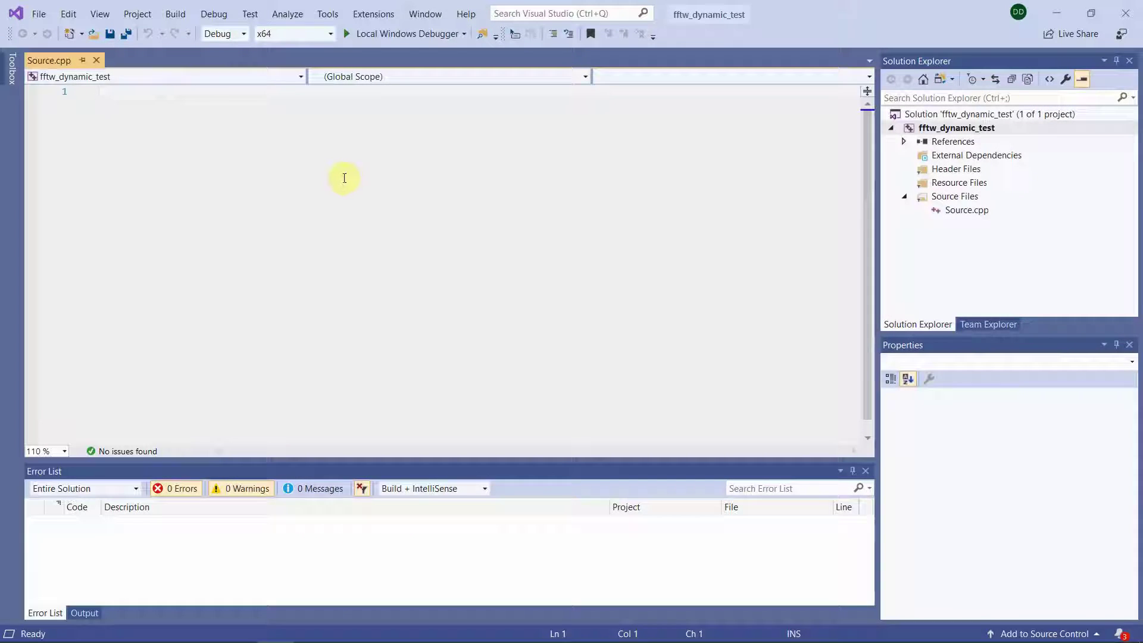
{"action": "key", "text": "ctrl+v"}
Look over the pasted code, run fftw_dynamic_test without debugging, and close its output console
{"action": "scroll", "coordinate": [376, 178], "scroll_direction": "up", "scroll_amount": 6}
{"action": "scroll", "coordinate": [376, 177], "scroll_direction": "up", "scroll_amount": 13}
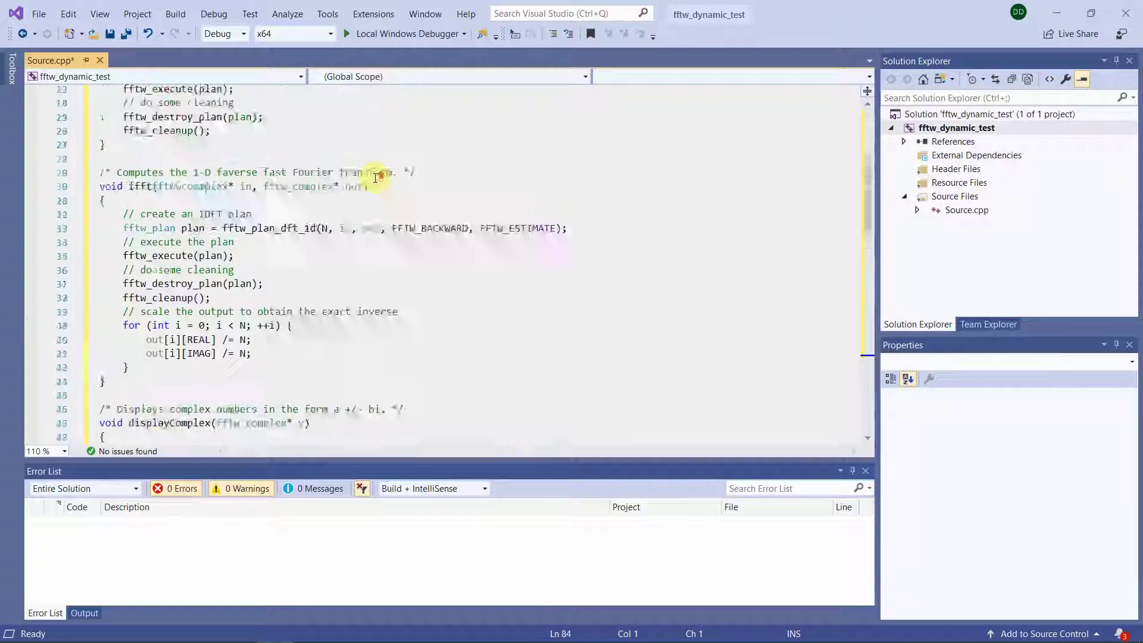
{"action": "scroll", "coordinate": [284, 146], "scroll_direction": "down", "scroll_amount": 19}
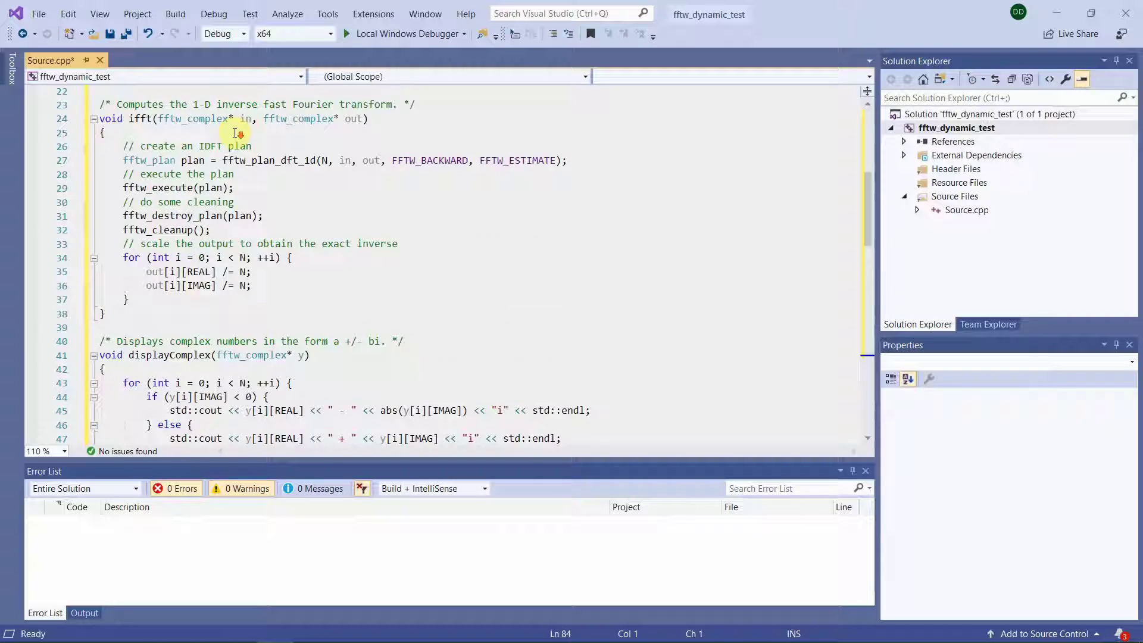
{"action": "scroll", "coordinate": [237, 132], "scroll_direction": "down", "scroll_amount": 2}
{"action": "scroll", "coordinate": [244, 140], "scroll_direction": "up", "scroll_amount": 20}
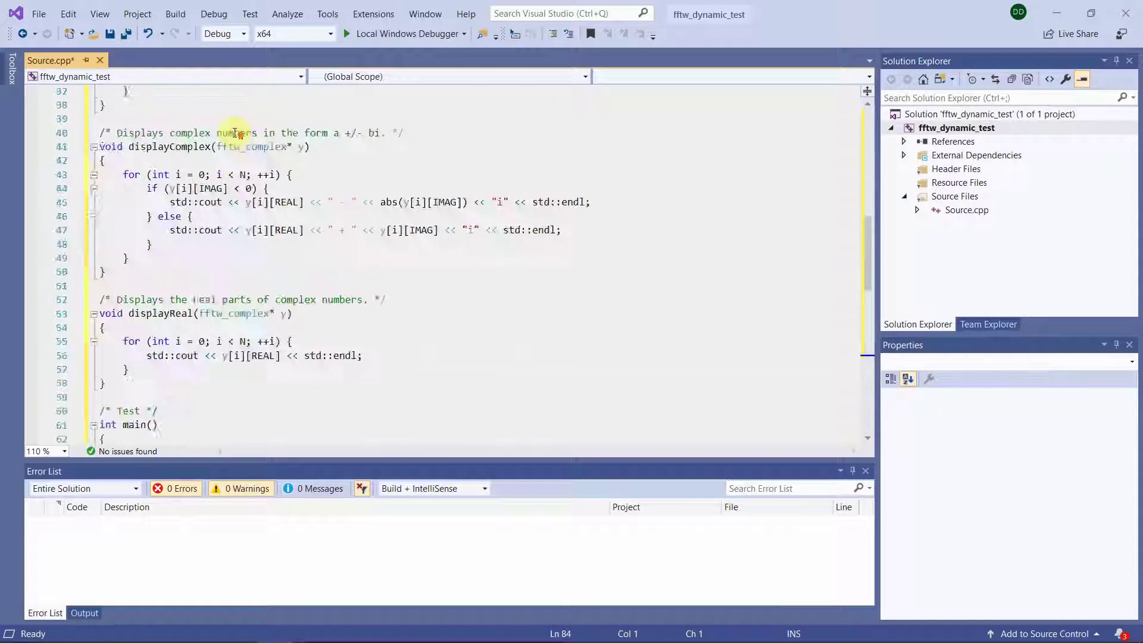
{"action": "left_click", "coordinate": [214, 13]}
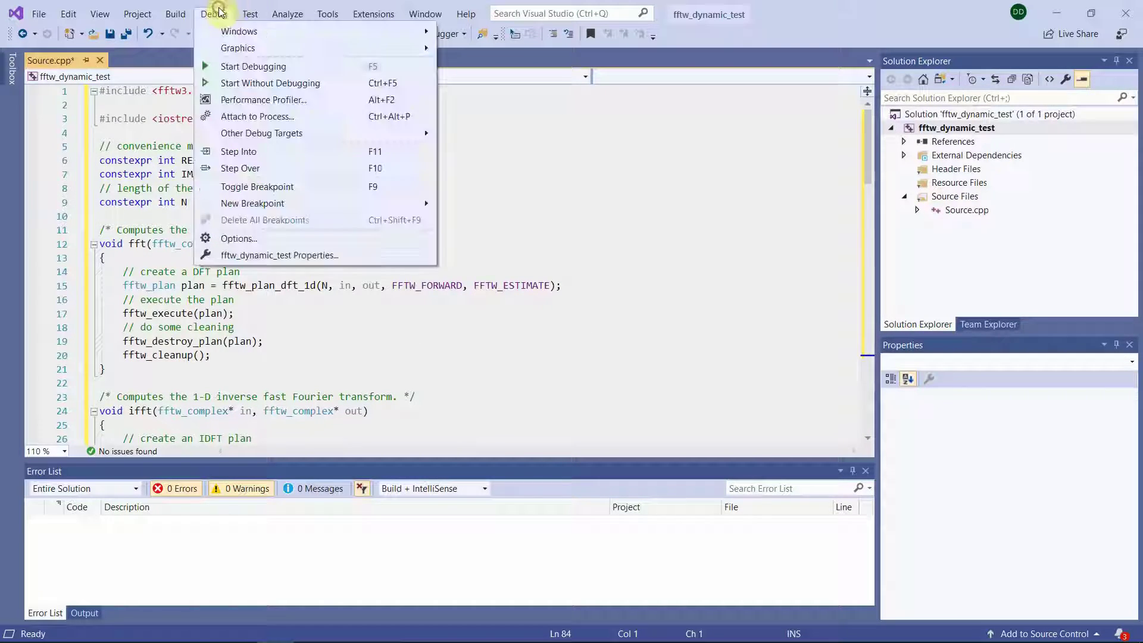
{"action": "left_click", "coordinate": [344, 87]}
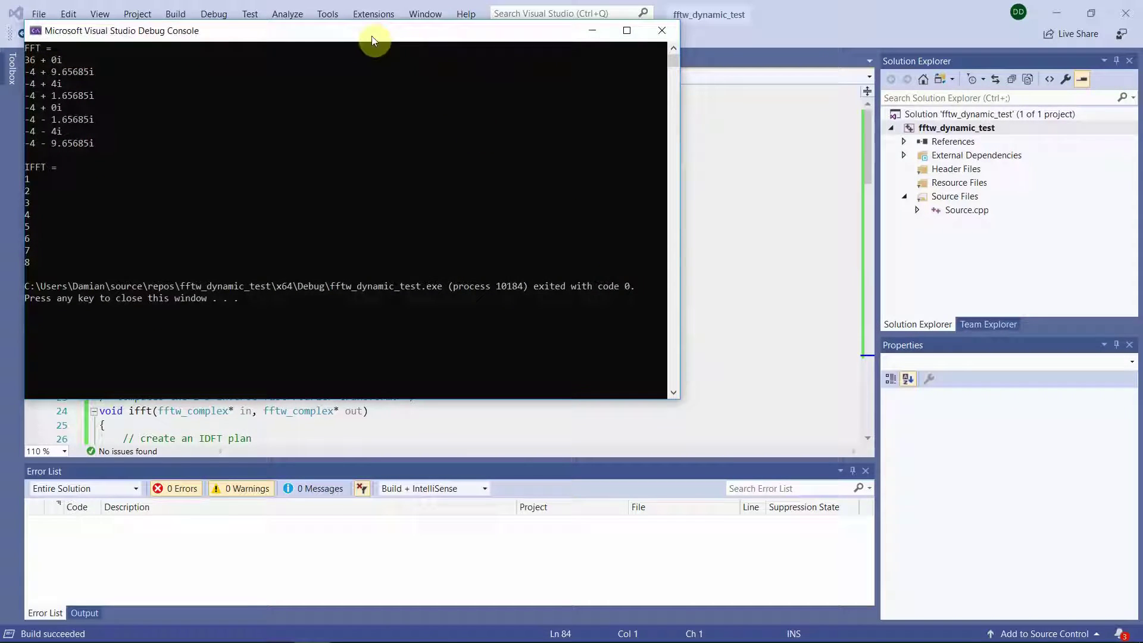
{"action": "left_click_drag", "start_coordinate": [372, 35], "coordinate": [528, 125]}
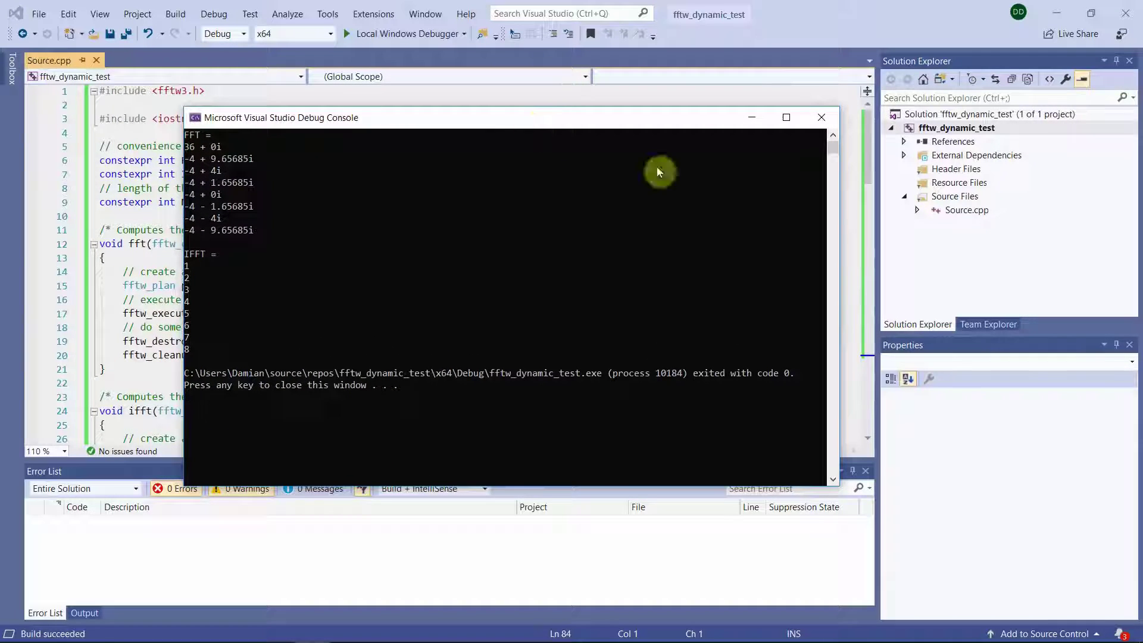
{"action": "key", "text": "Return"}
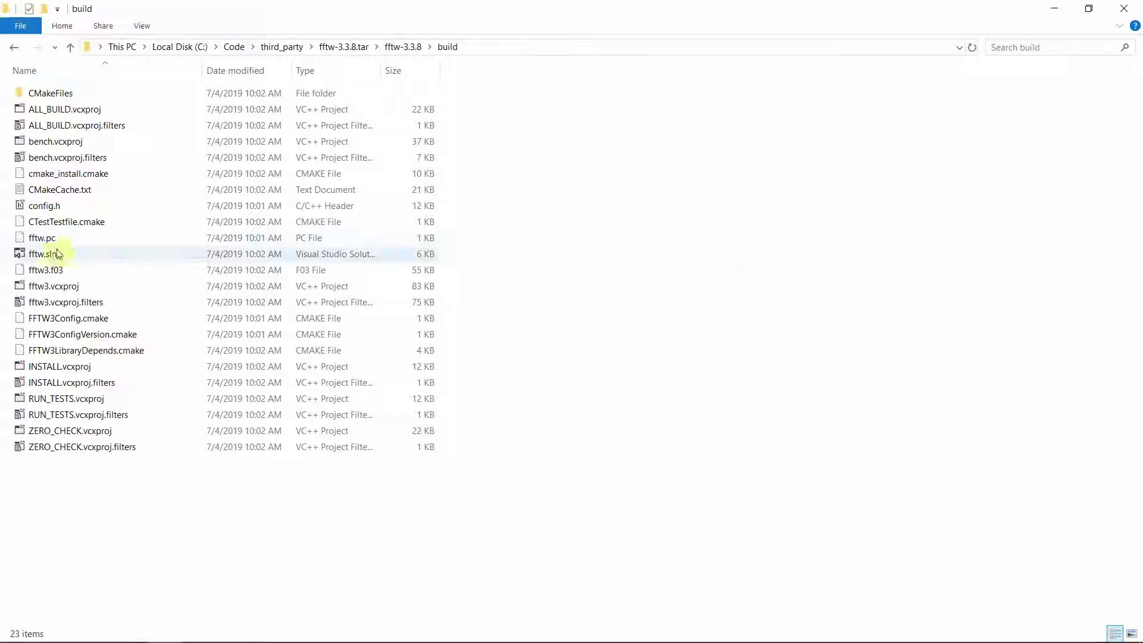
From the fftw-3.3.8 build folder in File Explorer, open fftw.sln with Visual Studio and shrink the Error List
{"action": "right_click", "coordinate": [43, 255]}
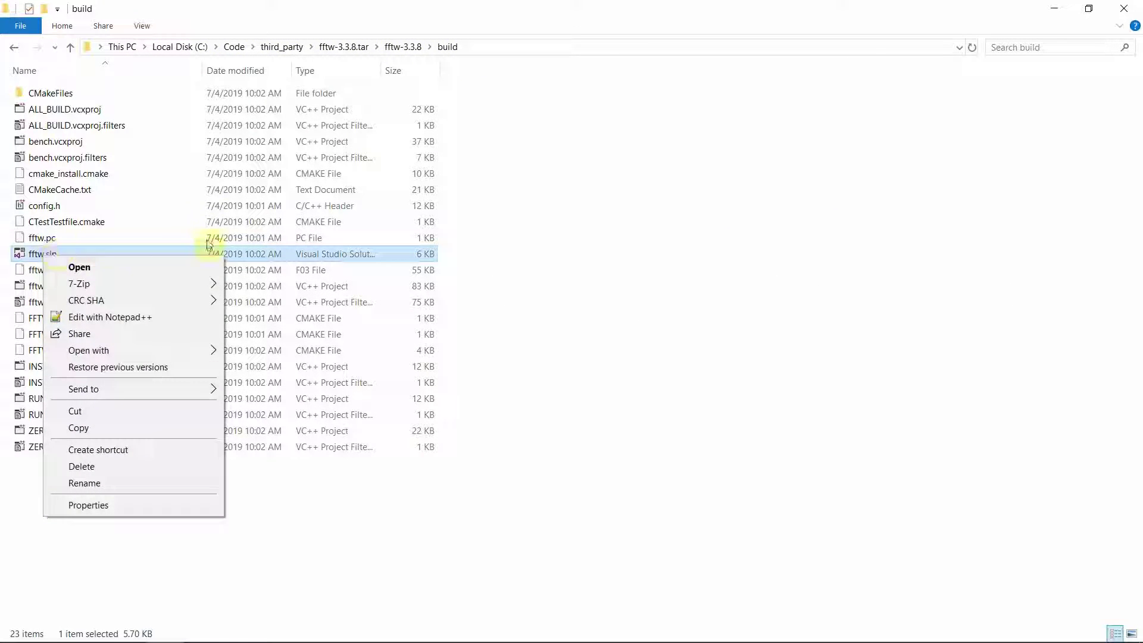
{"action": "mouse_move", "coordinate": [202, 351]}
{"action": "left_click", "coordinate": [393, 402]}
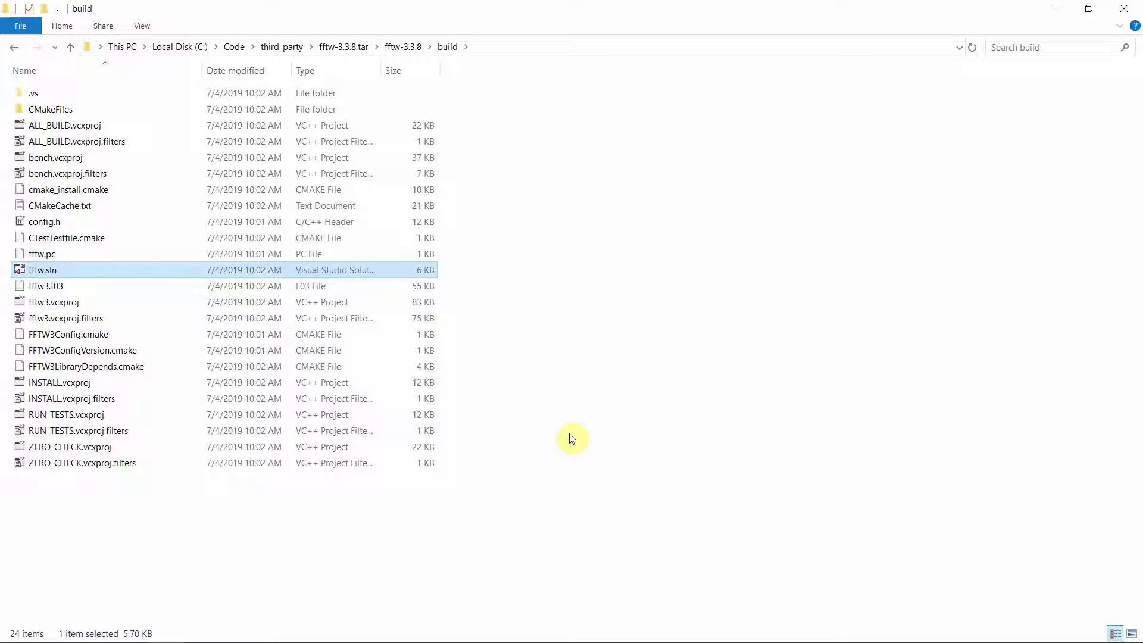
{"action": "key", "text": "alt+Tab"}
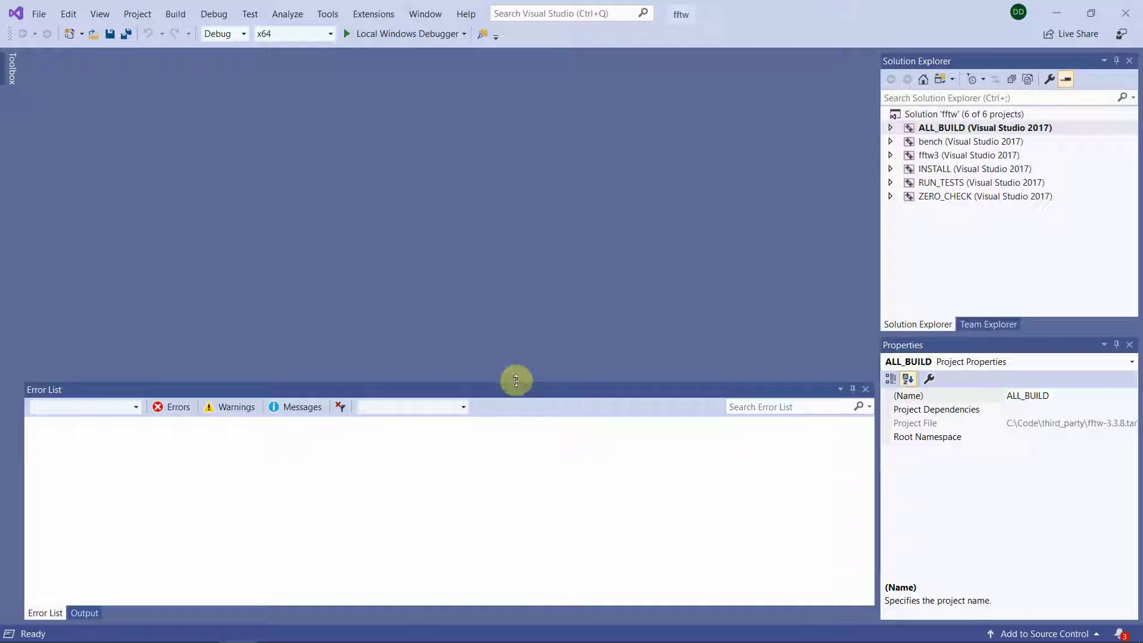
{"action": "left_click_drag", "start_coordinate": [516, 381], "coordinate": [520, 414]}
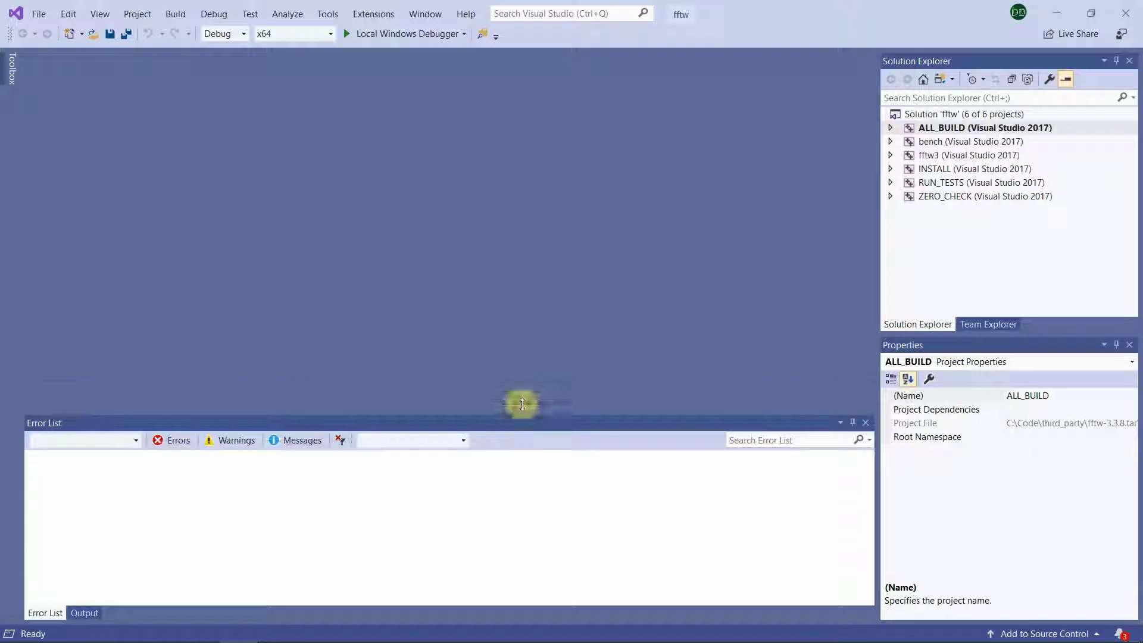
Open the property pages of the fftw3 project for all configurations and reposition the window
{"action": "left_click", "coordinate": [938, 156]}
{"action": "right_click", "coordinate": [938, 156]}
{"action": "left_click", "coordinate": [898, 576]}
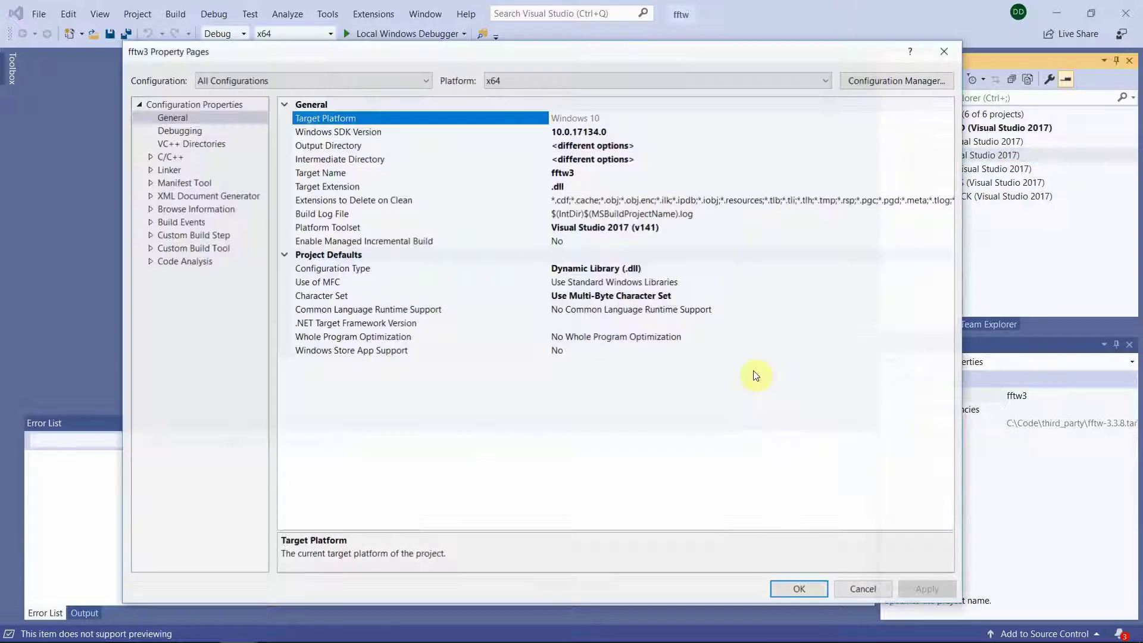
{"action": "left_click", "coordinate": [392, 77]}
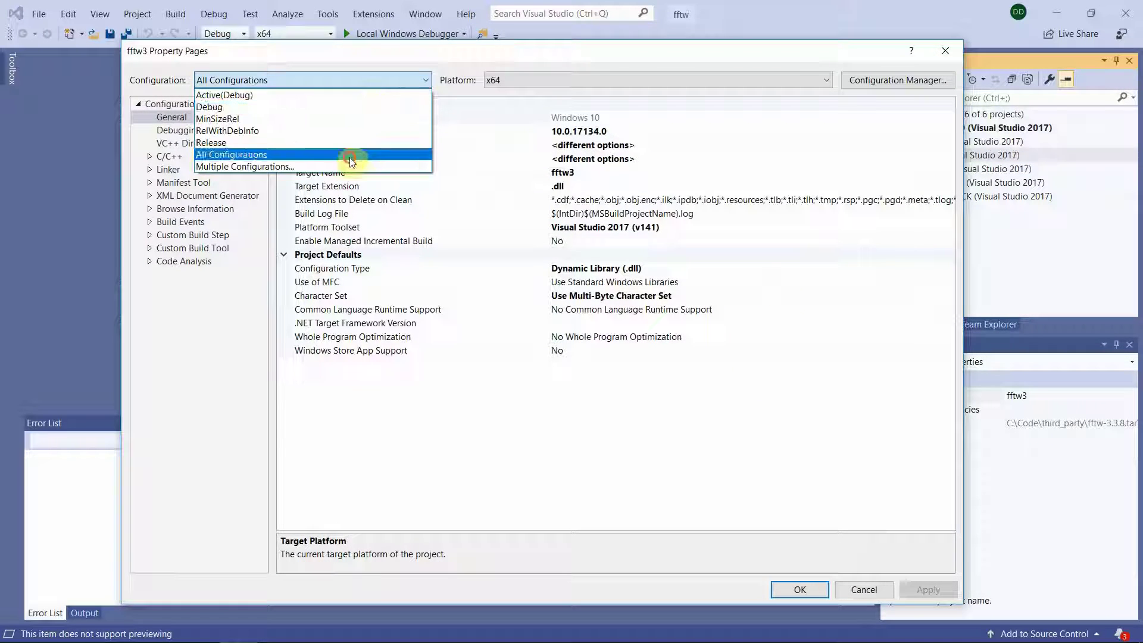
{"action": "left_click", "coordinate": [352, 160]}
{"action": "left_click_drag", "start_coordinate": [445, 58], "coordinate": [378, 50]}
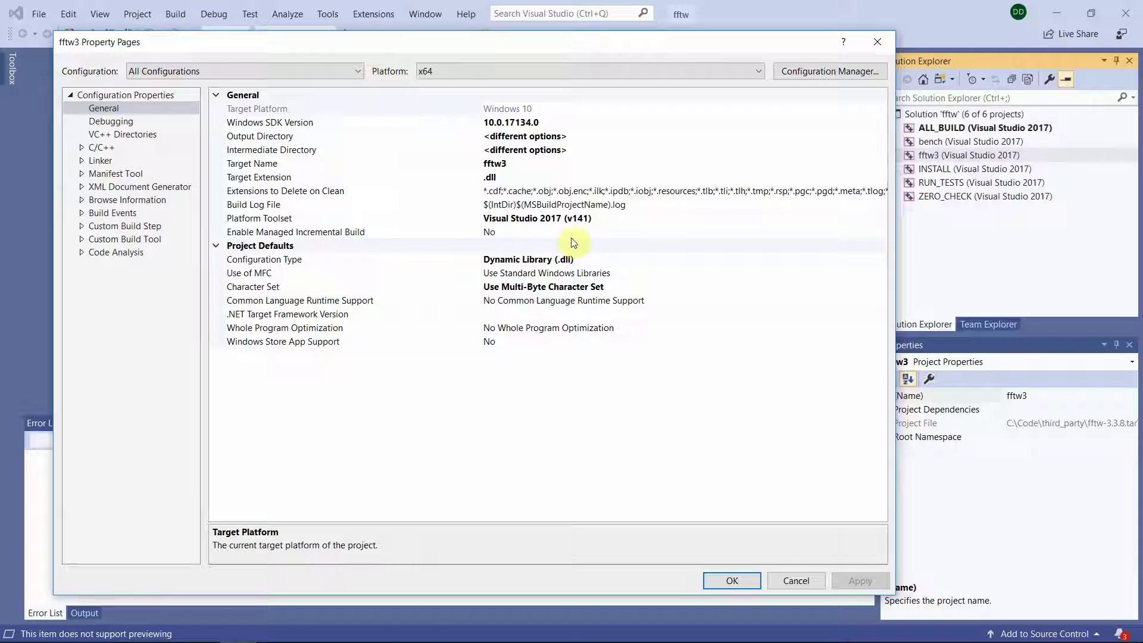
{"action": "left_click_drag", "start_coordinate": [477, 44], "coordinate": [556, 36]}
Set fftw3's target extension to .lib and its Windows SDK version to 10.0.17763.0
{"action": "left_click", "coordinate": [600, 178]}
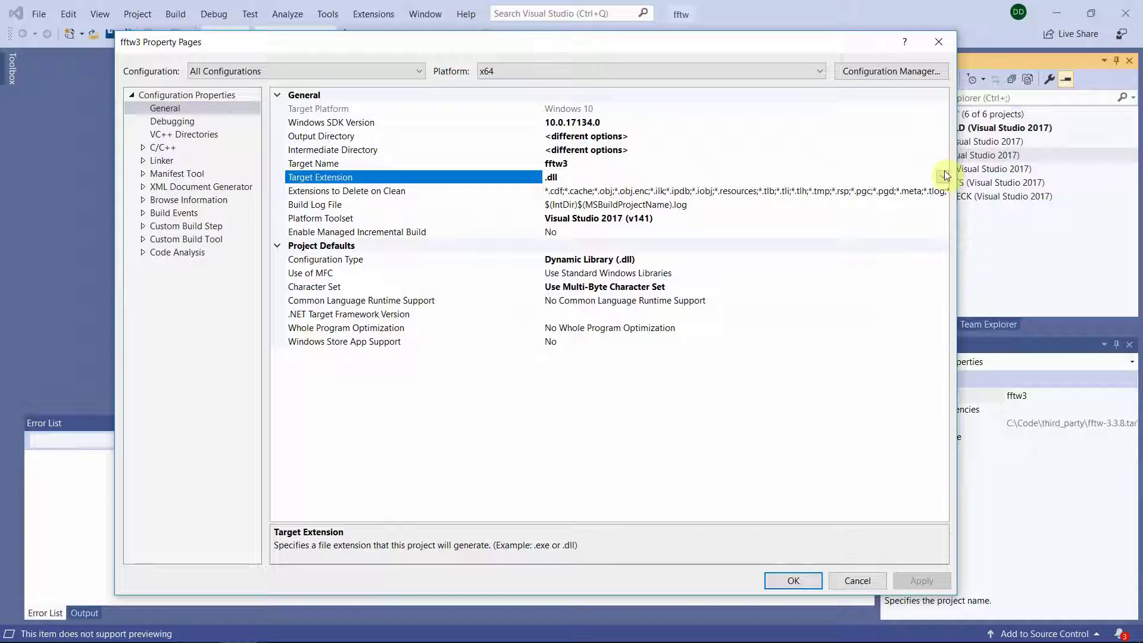
{"action": "double_click", "coordinate": [550, 177]}
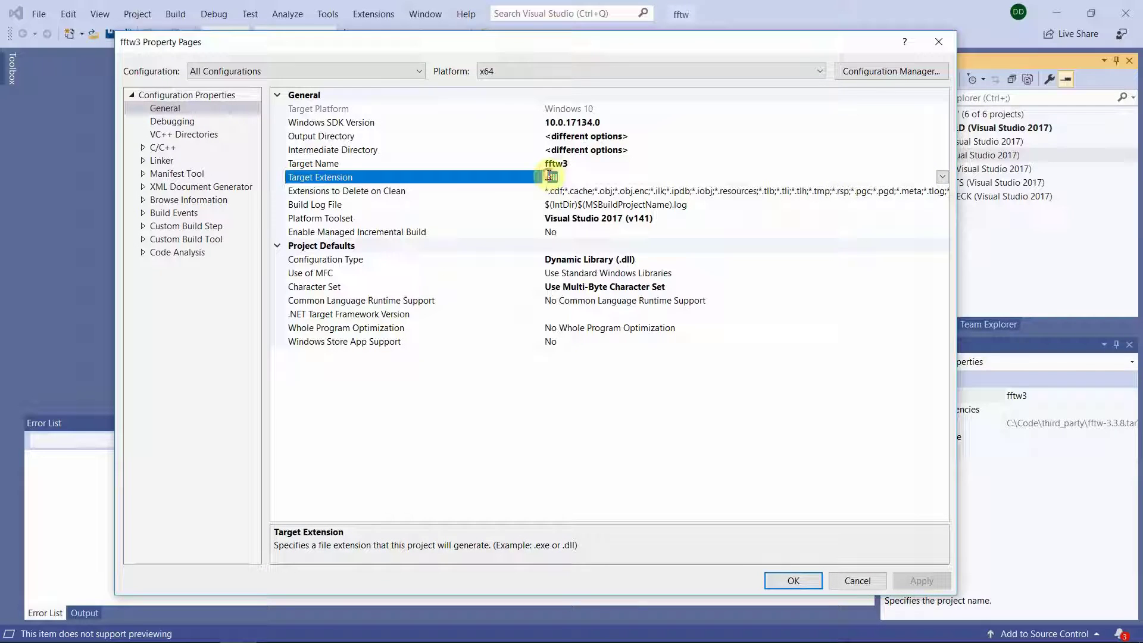
{"action": "left_click", "coordinate": [734, 123]}
{"action": "left_click", "coordinate": [942, 121]}
{"action": "left_click", "coordinate": [685, 149]}
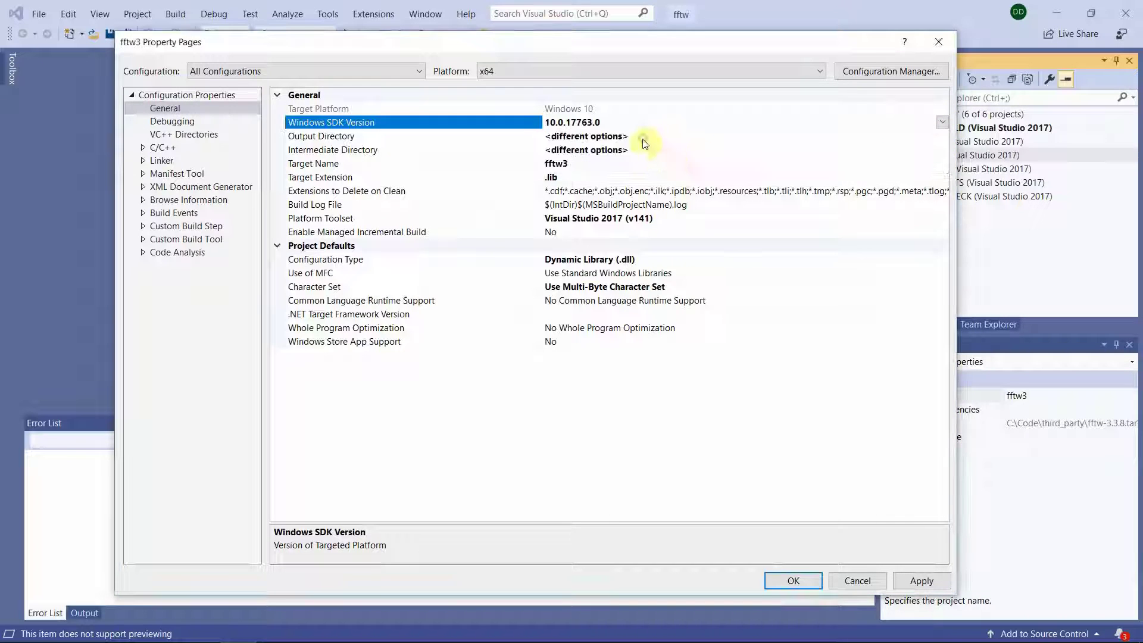
Set the platform toolset to Visual Studio 2019 (v142) and the configuration type to Static library (.lib), and apply the changes
{"action": "left_click", "coordinate": [884, 218]}
{"action": "left_click", "coordinate": [942, 218]}
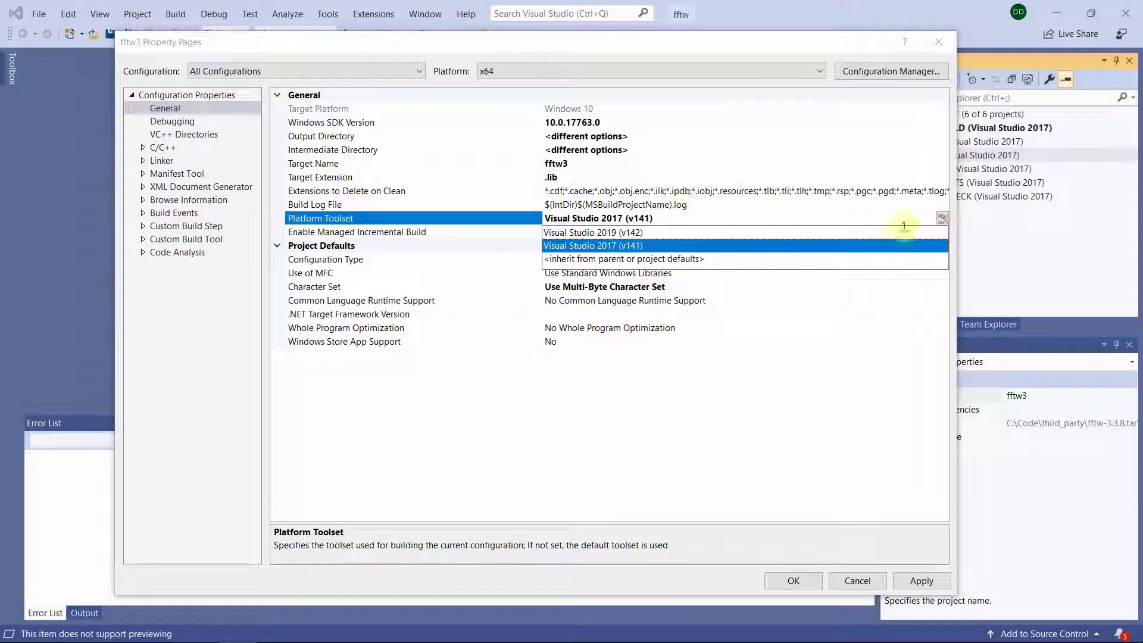
{"action": "left_click", "coordinate": [720, 230]}
{"action": "left_click", "coordinate": [713, 262]}
{"action": "left_click", "coordinate": [942, 259]}
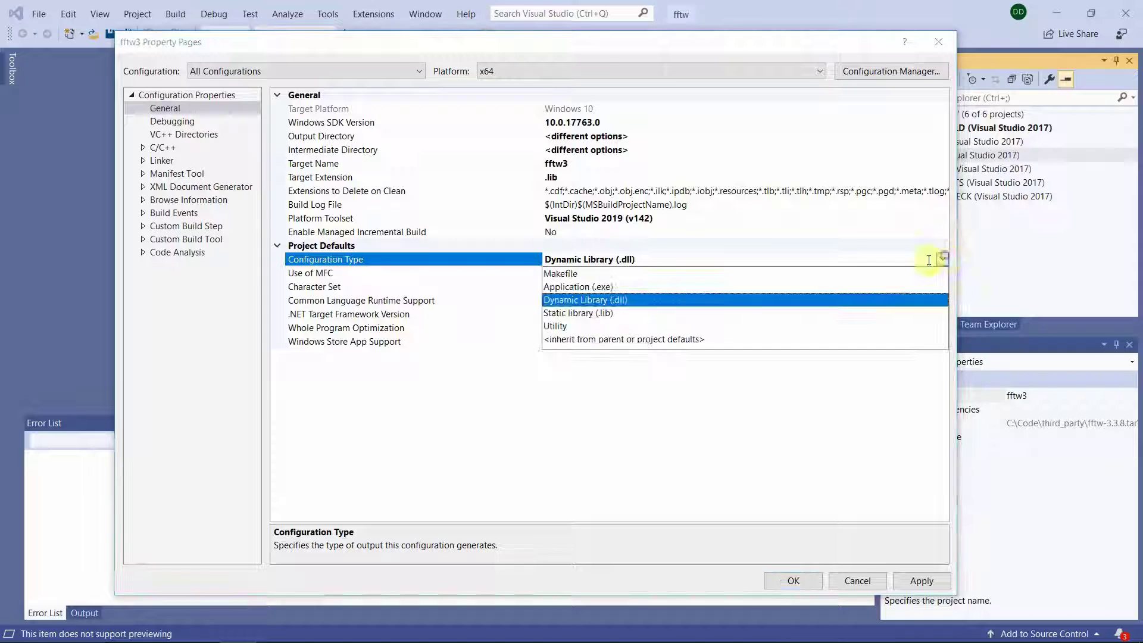
{"action": "left_click", "coordinate": [678, 315]}
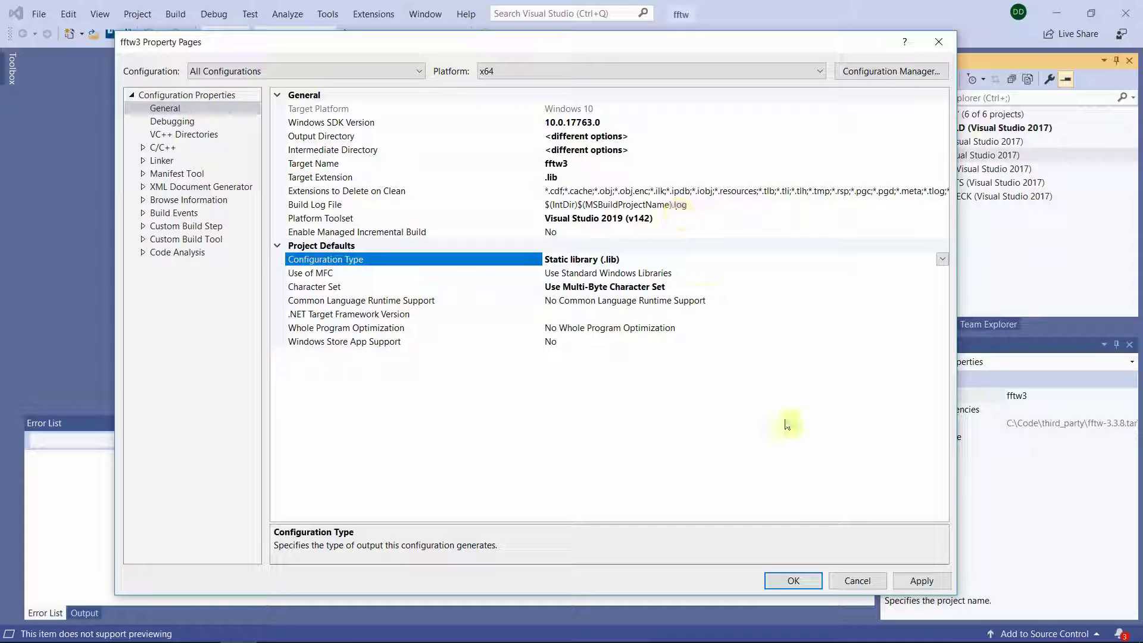
{"action": "left_click", "coordinate": [924, 581]}
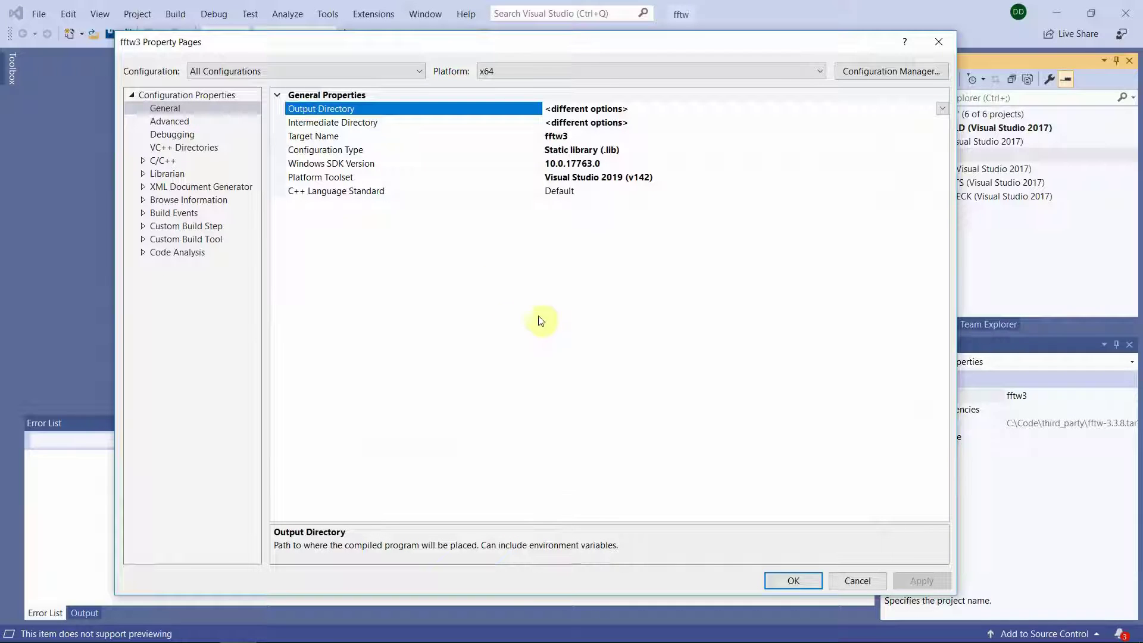
For the Debug configuration, set the C/C++ runtime library to Multi-threaded Debug (/MTd) and apply it
{"action": "left_click_drag", "start_coordinate": [435, 47], "coordinate": [448, 45]}
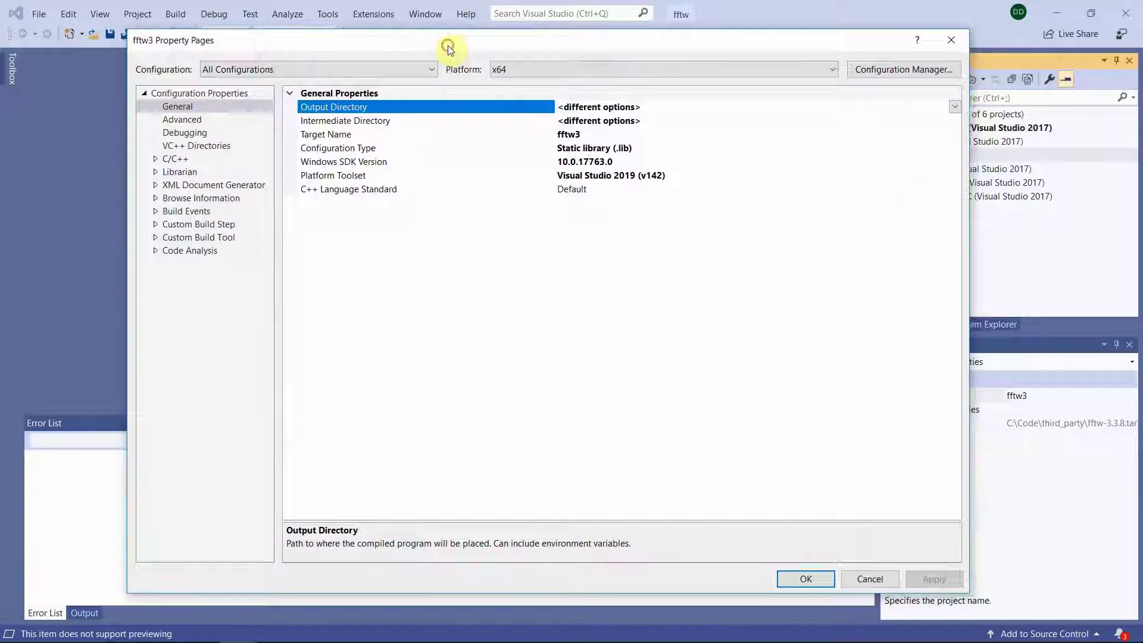
{"action": "left_click", "coordinate": [430, 70]}
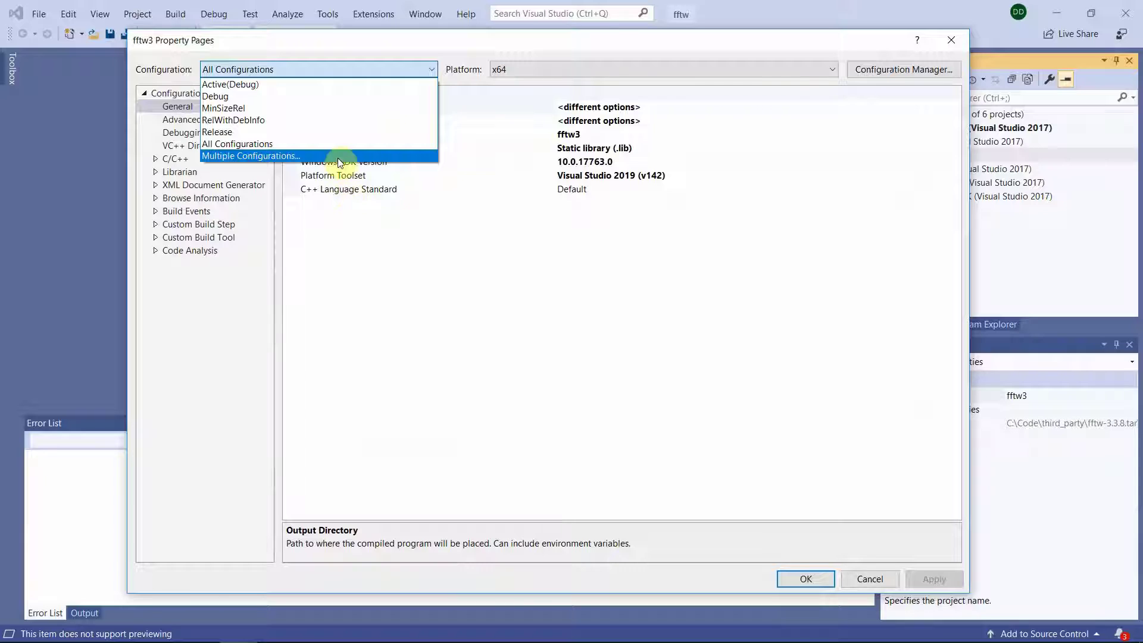
{"action": "left_click", "coordinate": [350, 105]}
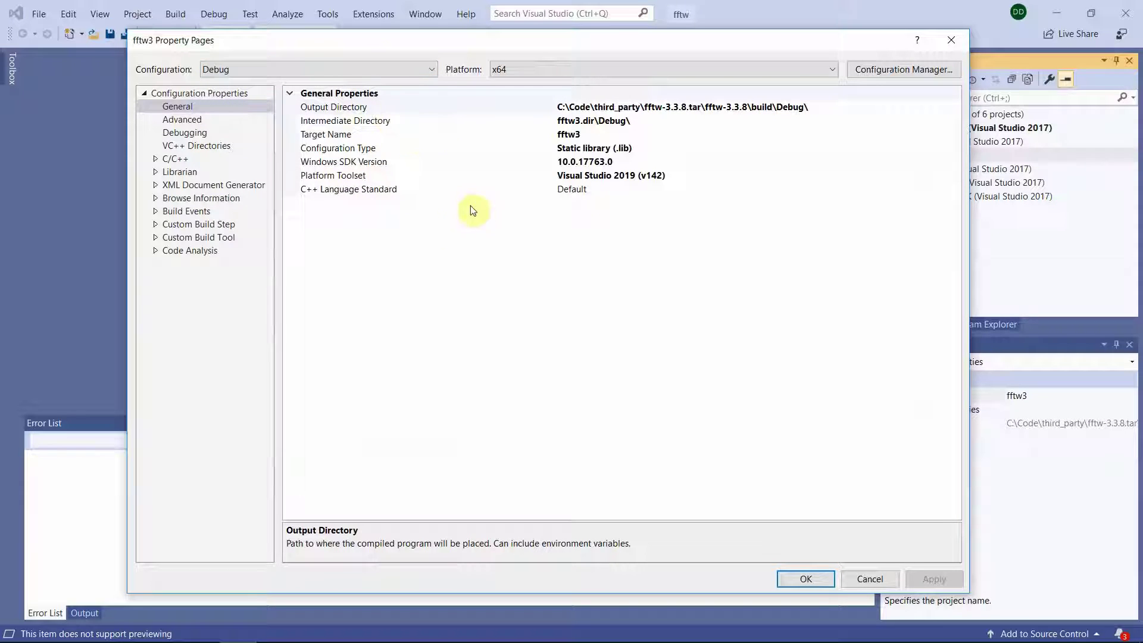
{"action": "left_click", "coordinate": [196, 120]}
{"action": "left_click", "coordinate": [155, 160]}
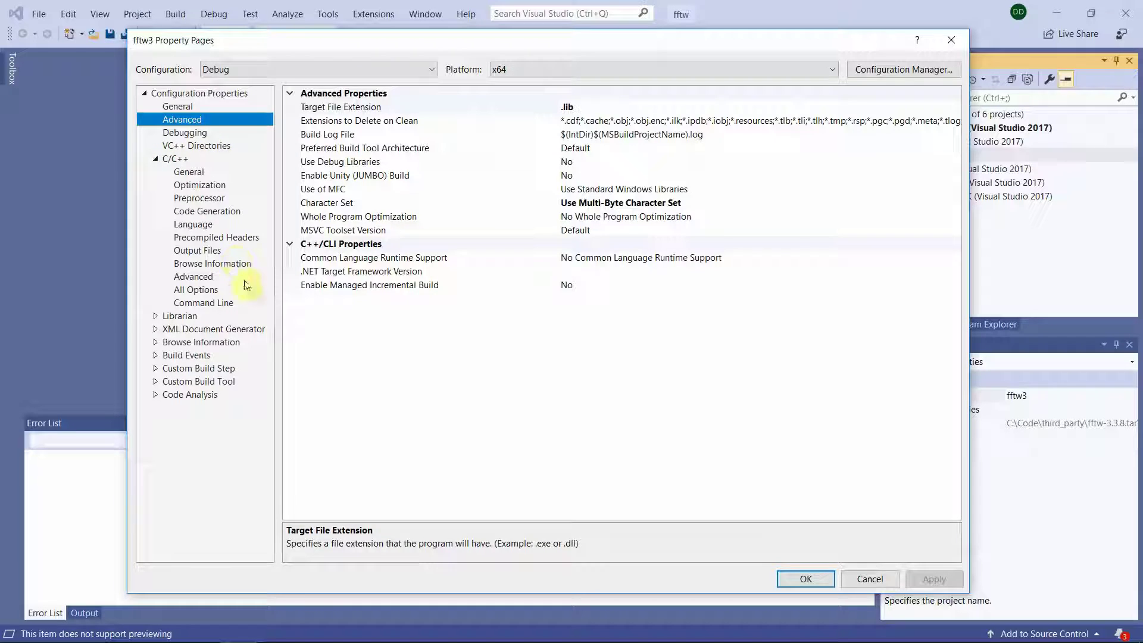
{"action": "left_click", "coordinate": [250, 290]}
{"action": "left_click_drag", "start_coordinate": [954, 213], "coordinate": [948, 417]}
{"action": "left_click", "coordinate": [862, 345]}
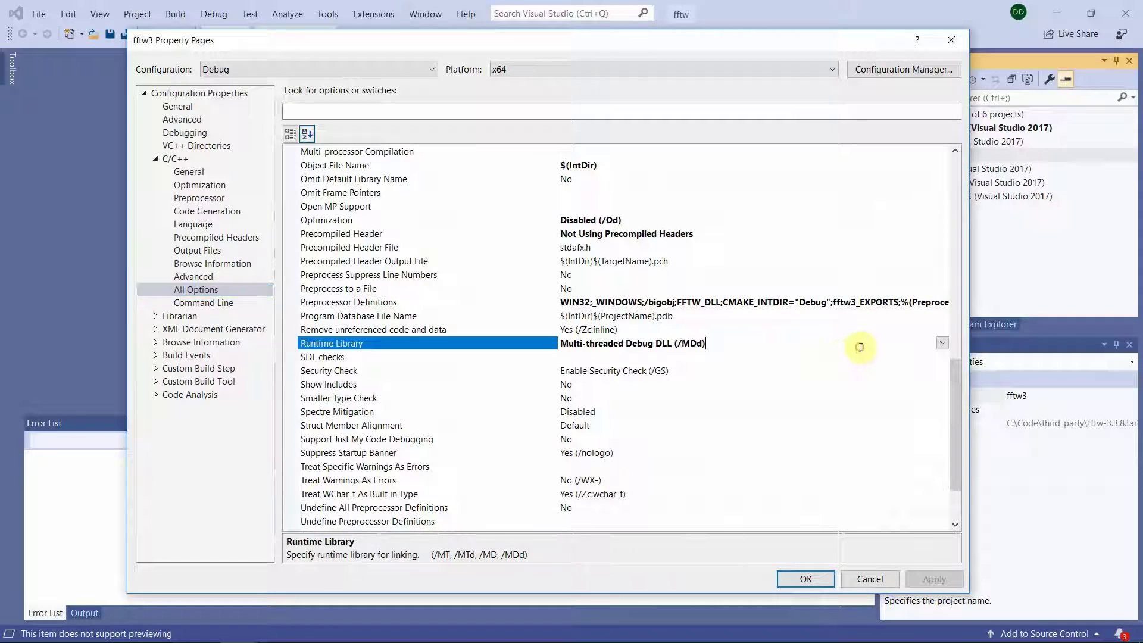
{"action": "left_click", "coordinate": [942, 343]}
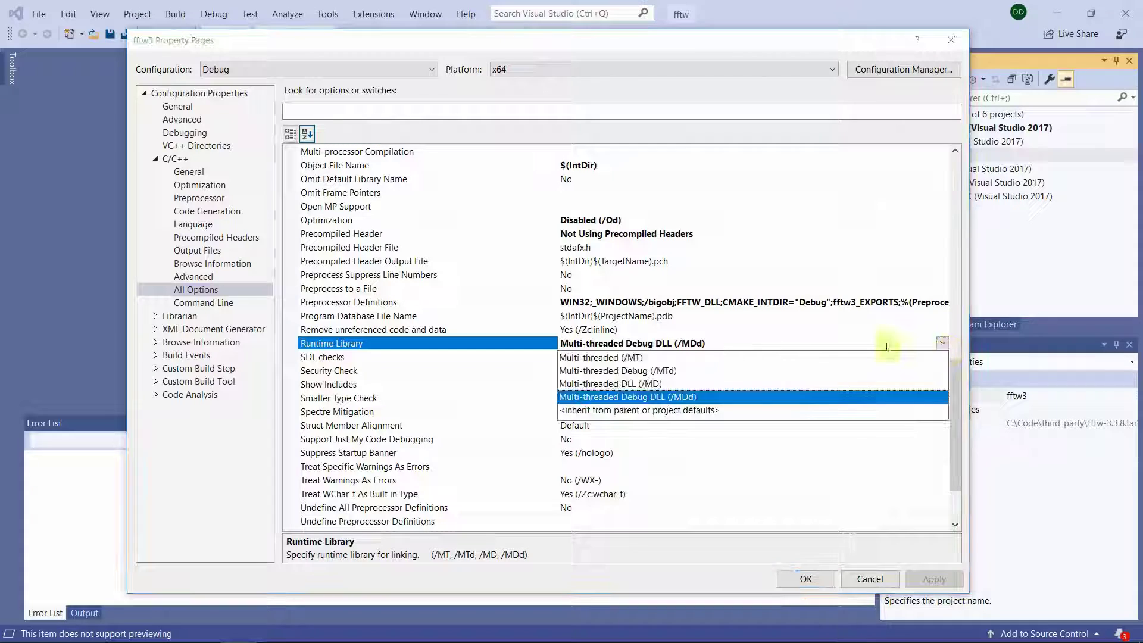
{"action": "left_click", "coordinate": [677, 372]}
{"action": "left_click", "coordinate": [932, 579]}
{"action": "left_click", "coordinate": [380, 112]}
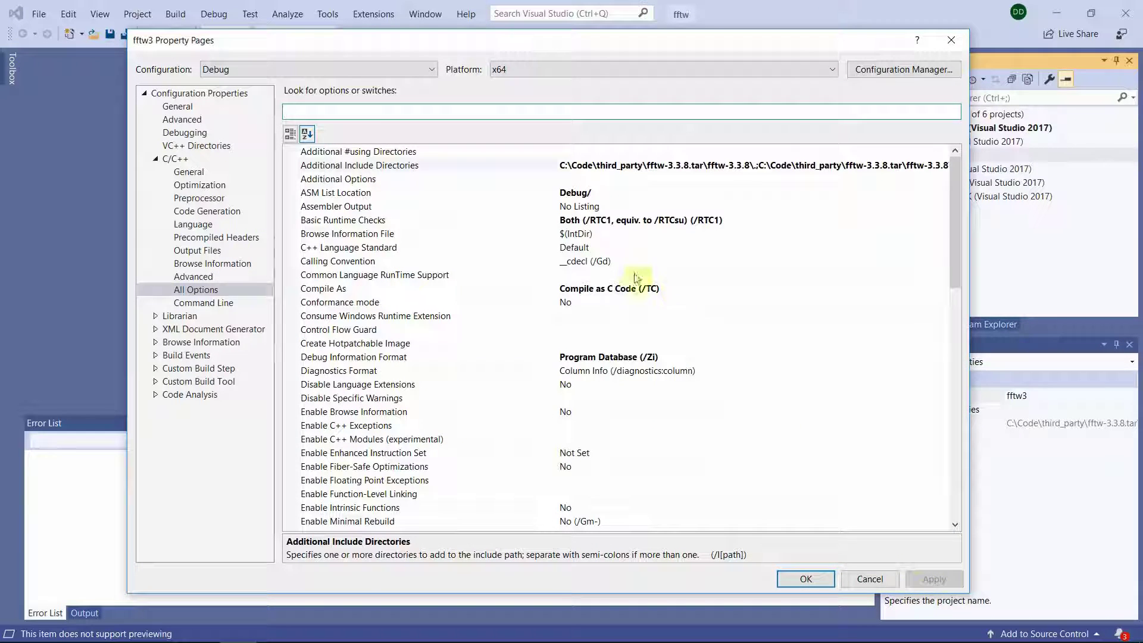
For the MinSizeRel configuration, set the runtime library to Multi-threaded (/MT) and apply it
{"action": "left_click", "coordinate": [385, 73]}
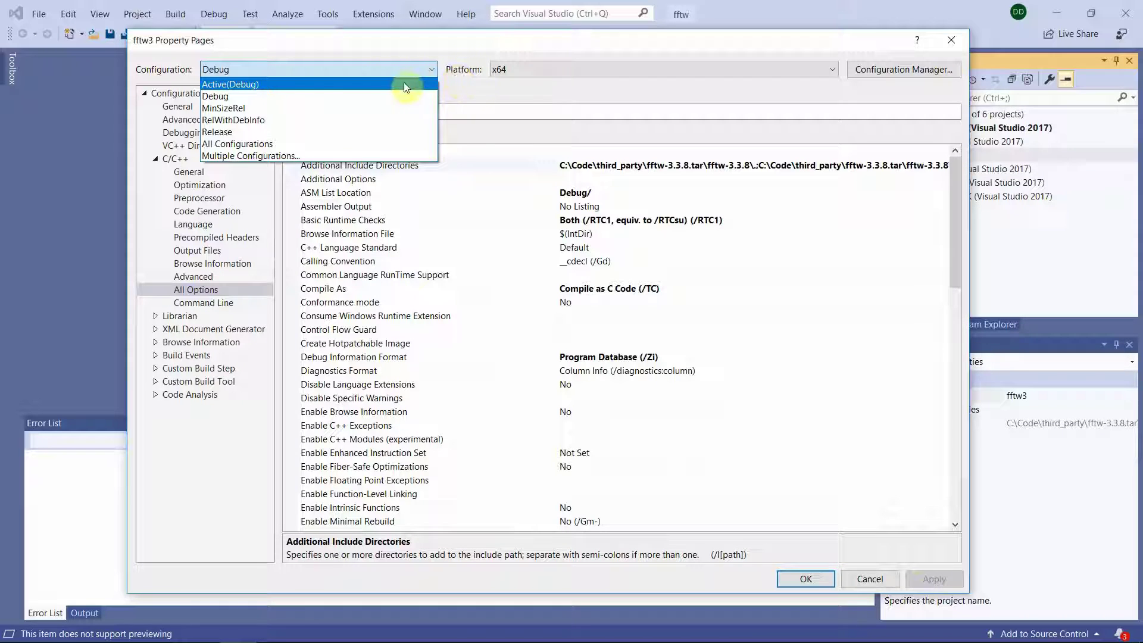
{"action": "left_click", "coordinate": [361, 103]}
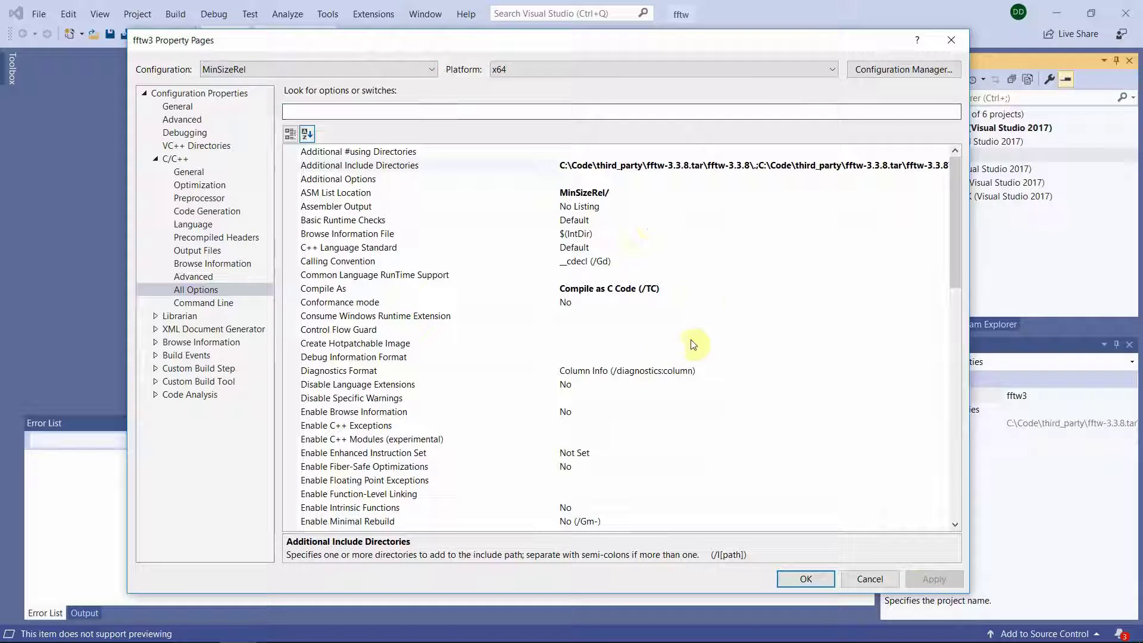
{"action": "left_click_drag", "start_coordinate": [955, 256], "coordinate": [954, 472]}
{"action": "left_click", "coordinate": [821, 316]}
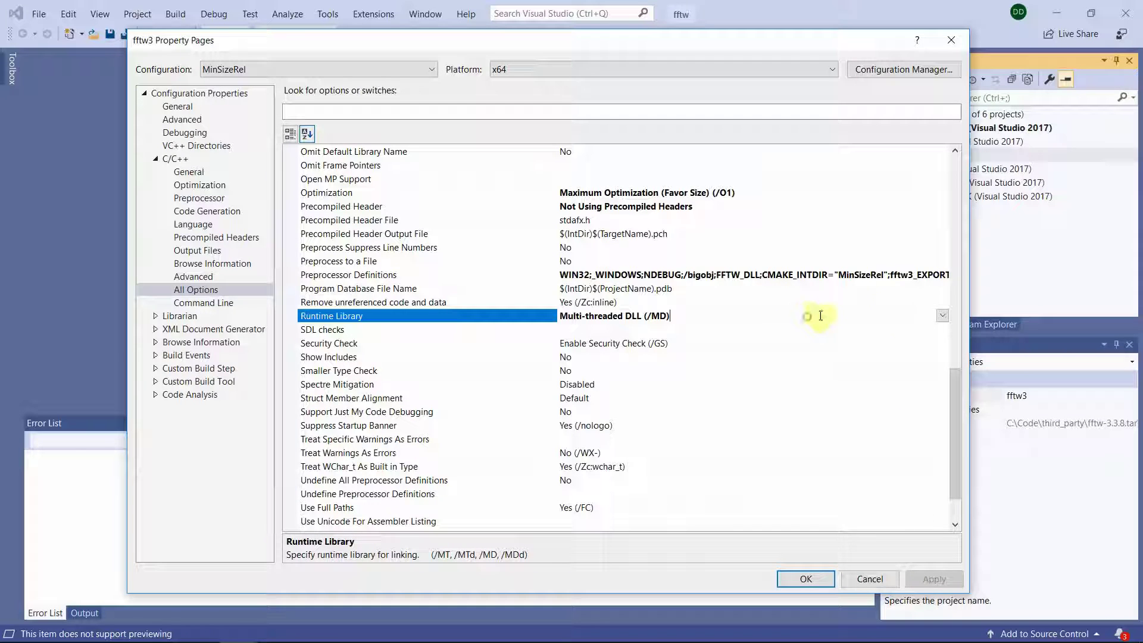
{"action": "left_click", "coordinate": [942, 315]}
{"action": "left_click", "coordinate": [656, 329]}
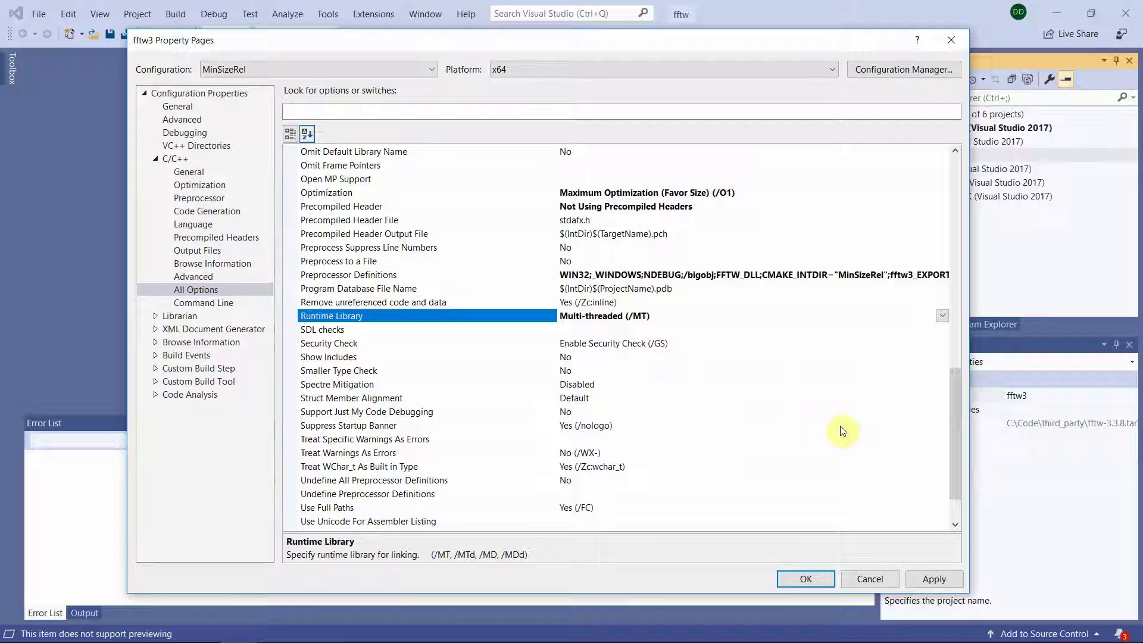
{"action": "left_click", "coordinate": [933, 579]}
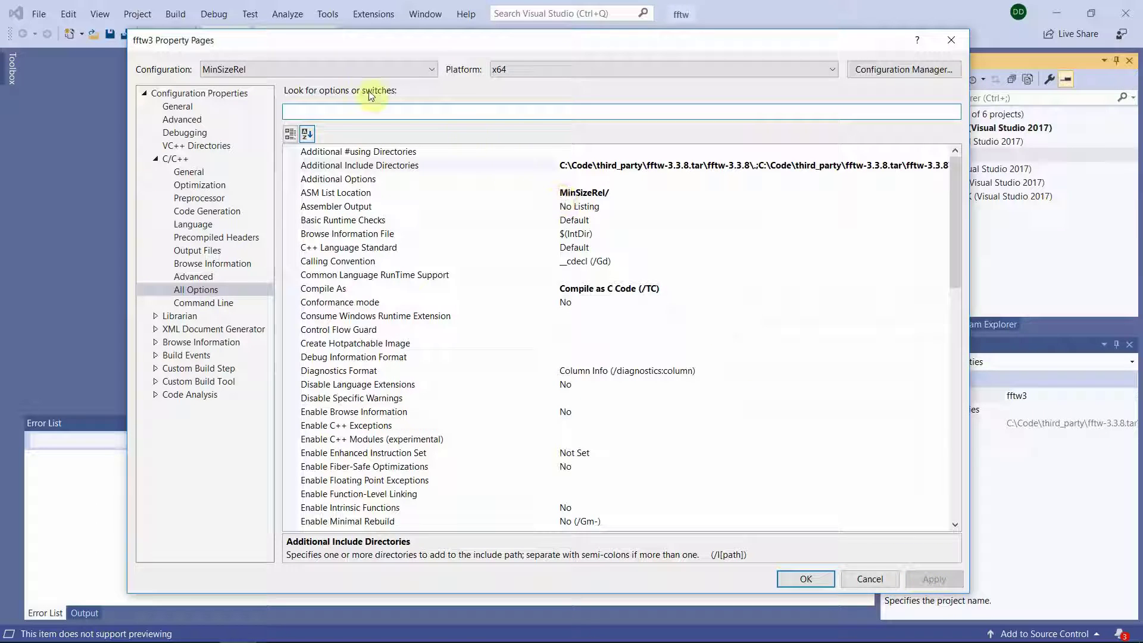
For the RelWithDebInfo configuration, set the runtime library to Multi-threaded (/MT) and apply it
{"action": "left_click", "coordinate": [353, 69]}
{"action": "left_click", "coordinate": [293, 120]}
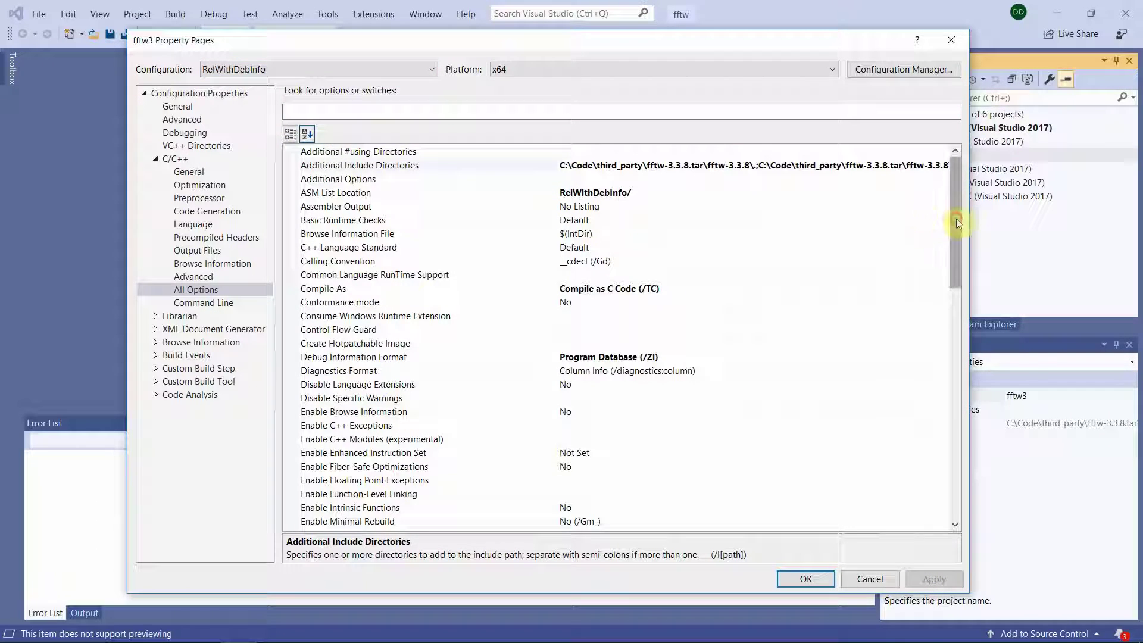
{"action": "left_click_drag", "start_coordinate": [957, 225], "coordinate": [948, 448]}
{"action": "left_click", "coordinate": [891, 261]}
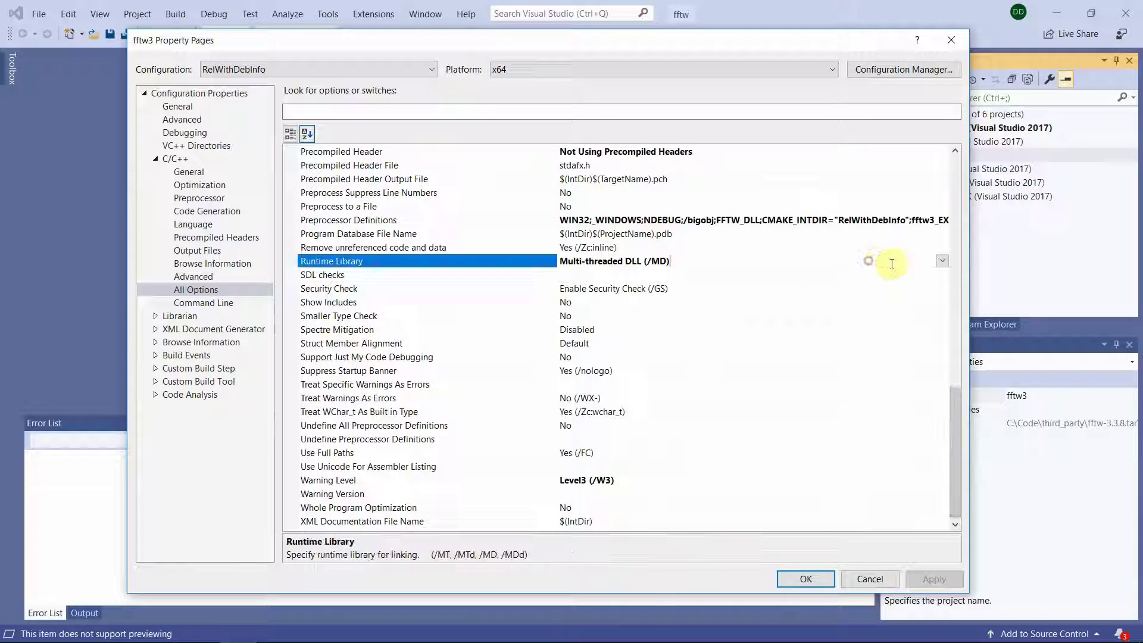
{"action": "left_click", "coordinate": [944, 261]}
{"action": "left_click", "coordinate": [703, 276]}
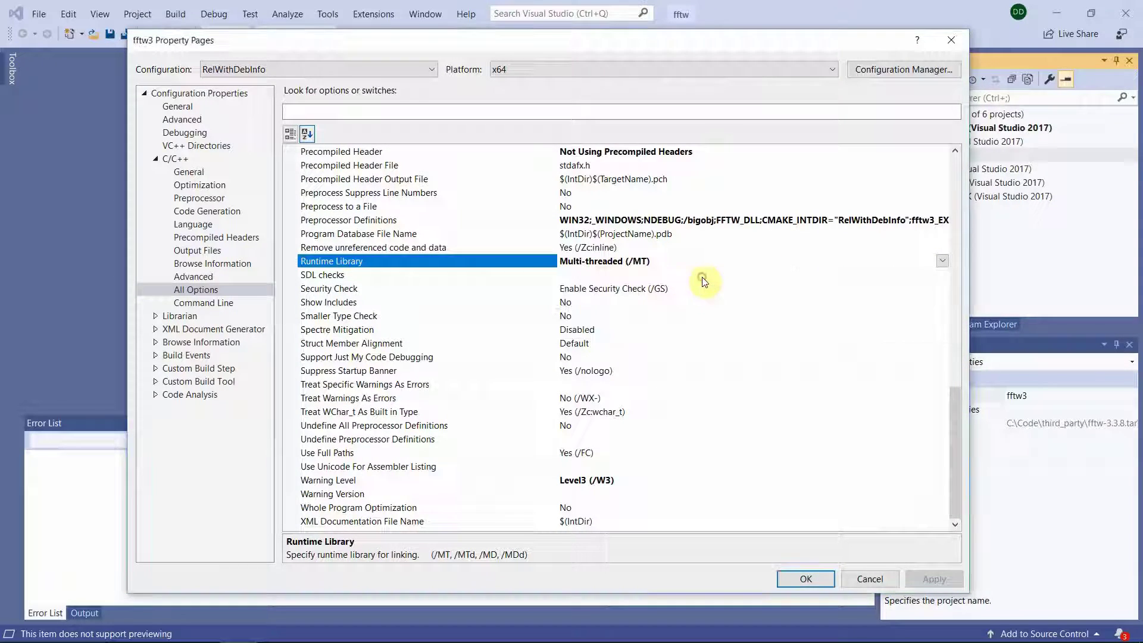
{"action": "left_click", "coordinate": [934, 580]}
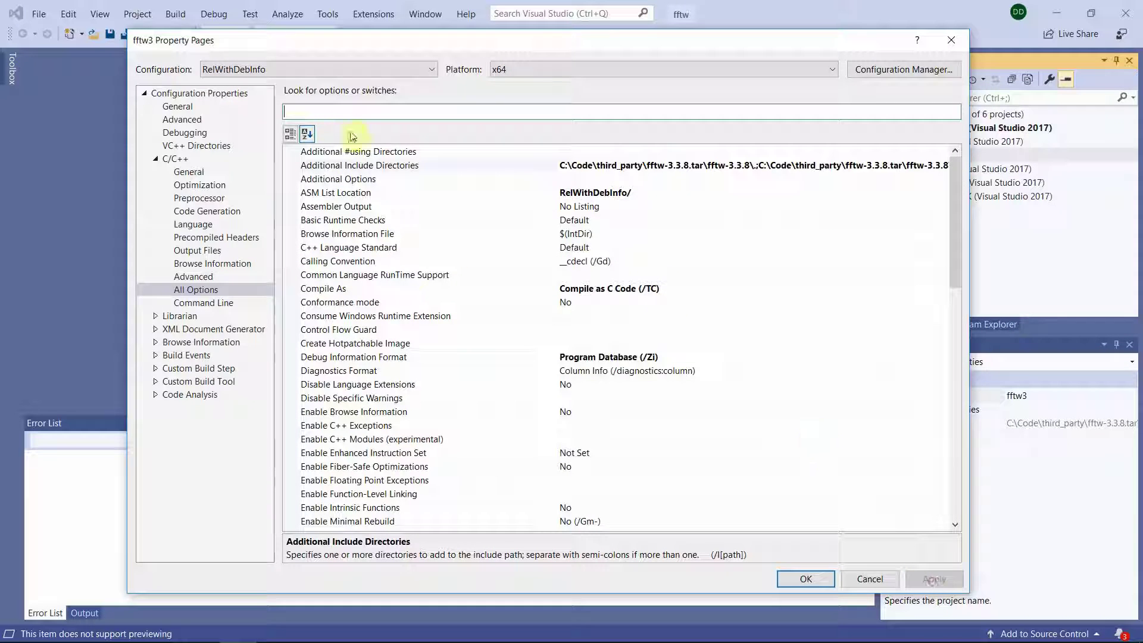
For the Release configuration, set the runtime library to Multi-threaded (/MT), apply it, and accept the property pages
{"action": "left_click", "coordinate": [339, 69]}
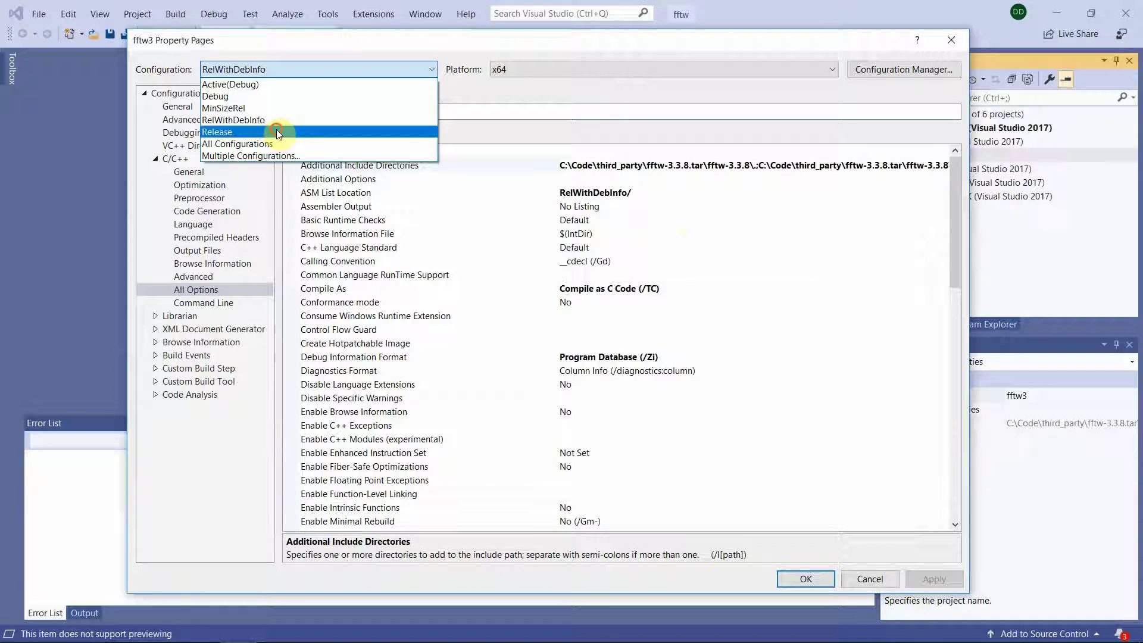
{"action": "left_click", "coordinate": [276, 124]}
{"action": "left_click_drag", "start_coordinate": [961, 245], "coordinate": [932, 459]}
{"action": "left_click", "coordinate": [854, 278]}
{"action": "left_click", "coordinate": [942, 275]}
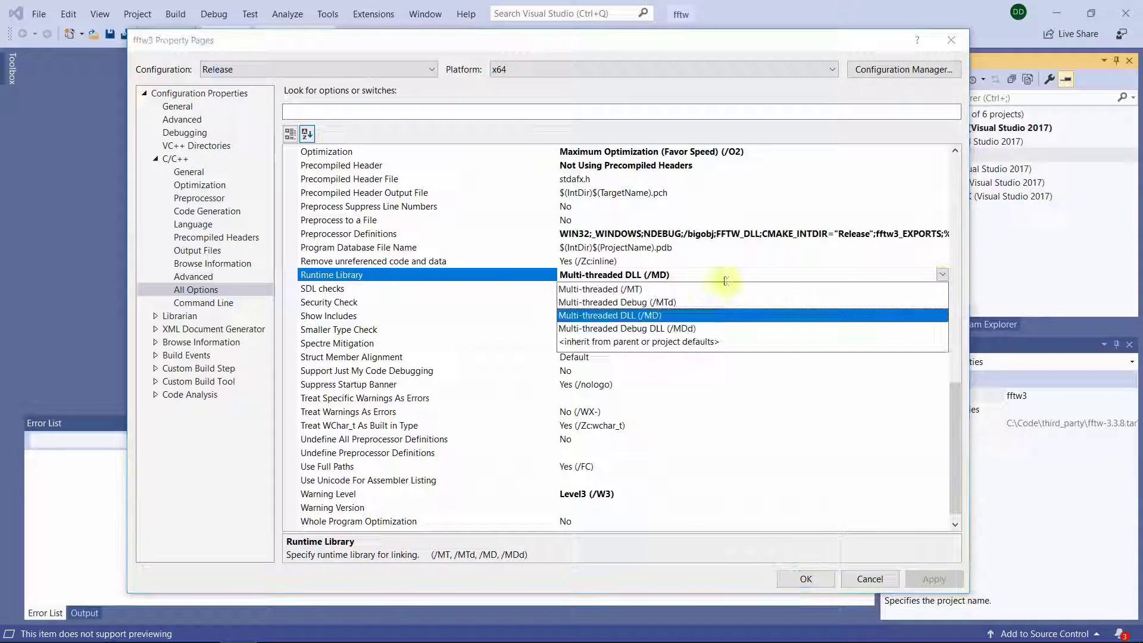
{"action": "left_click", "coordinate": [692, 296]}
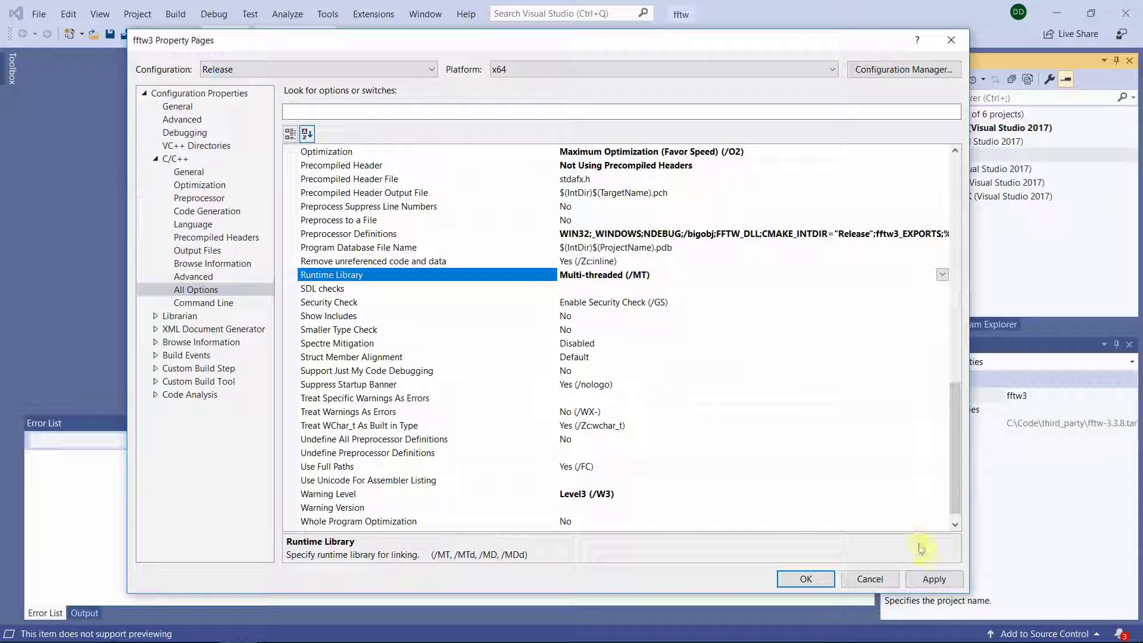
{"action": "left_click", "coordinate": [928, 579]}
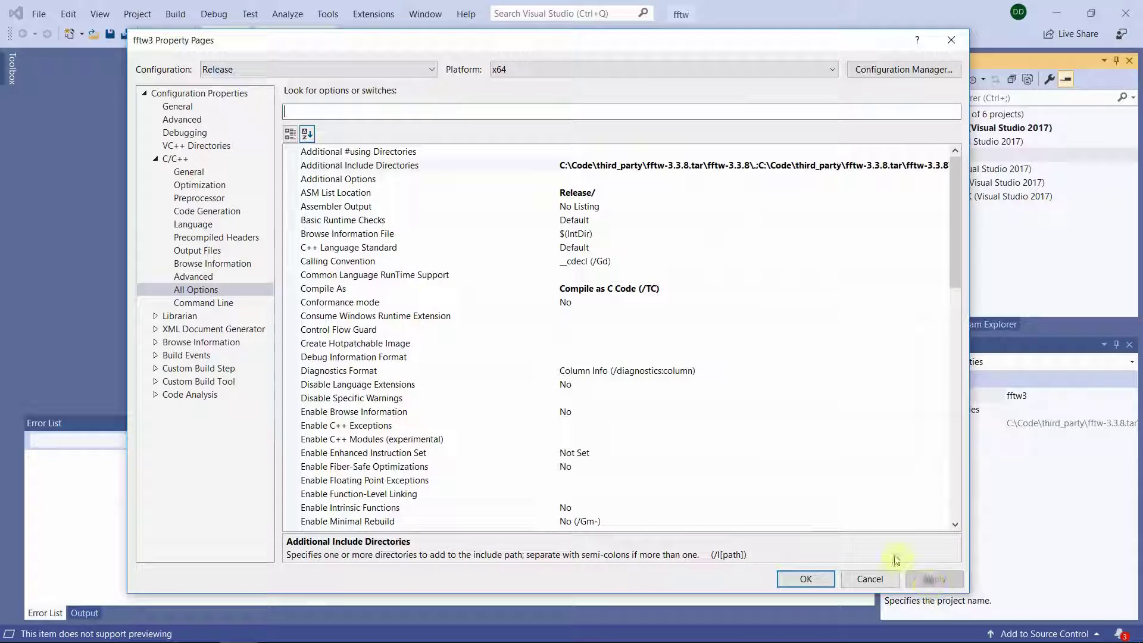
{"action": "left_click", "coordinate": [799, 582]}
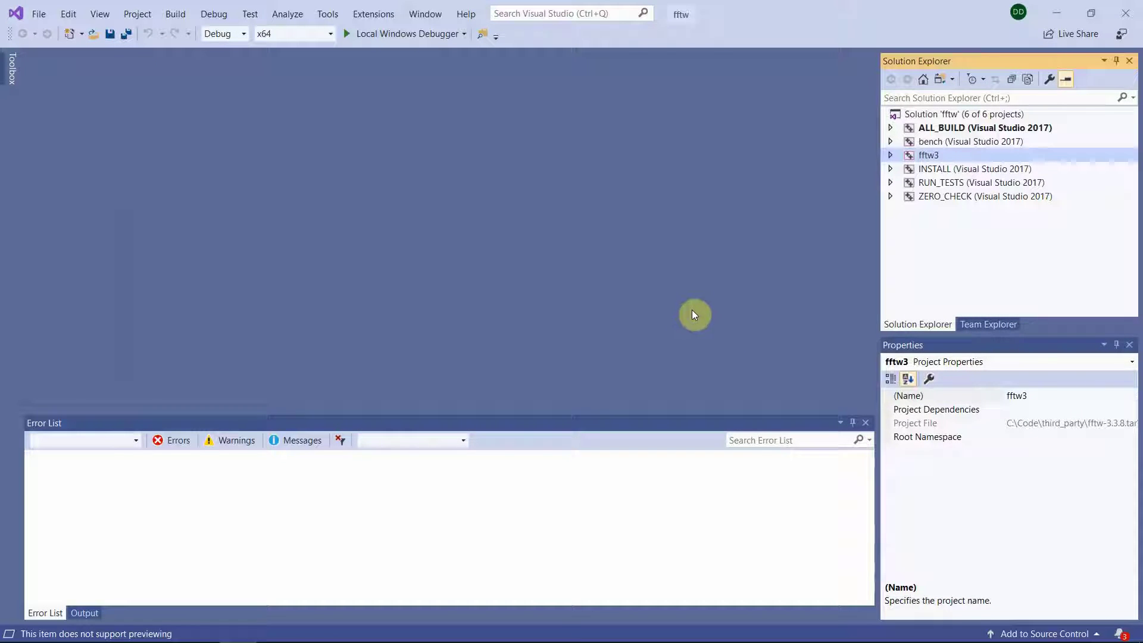
Batch build the fftw3 project for the Debug, MinSizeRel, Release and RelWithDebInfo x64 configurations
{"action": "left_click", "coordinate": [217, 18]}
{"action": "mouse_move", "coordinate": [177, 19]}
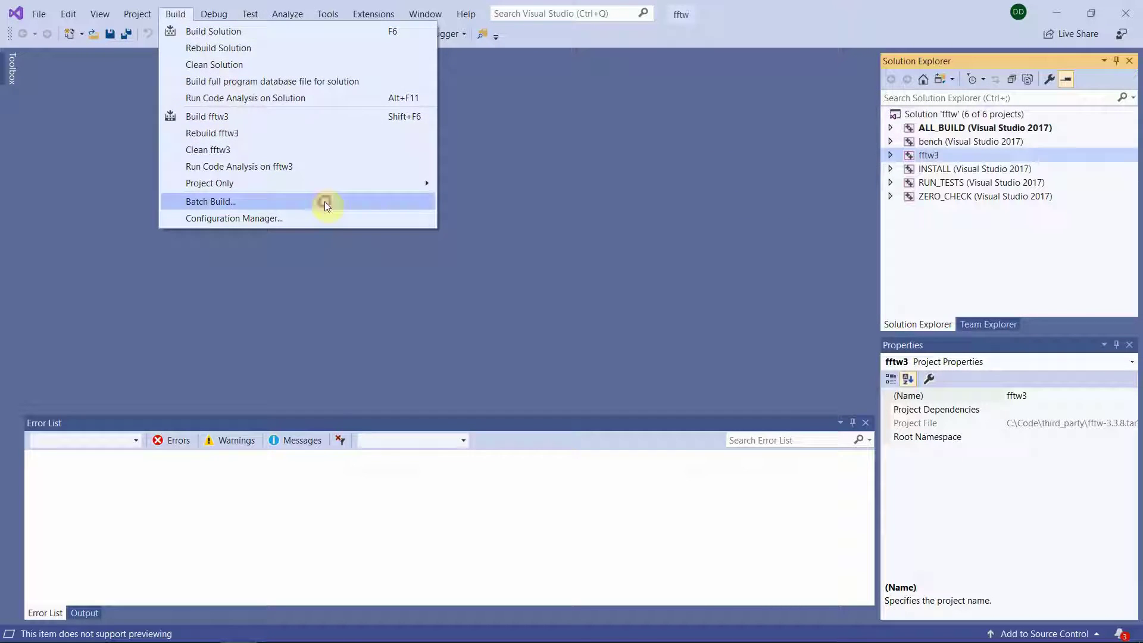
{"action": "left_click", "coordinate": [326, 204]}
{"action": "left_click_drag", "start_coordinate": [503, 175], "coordinate": [385, 100]}
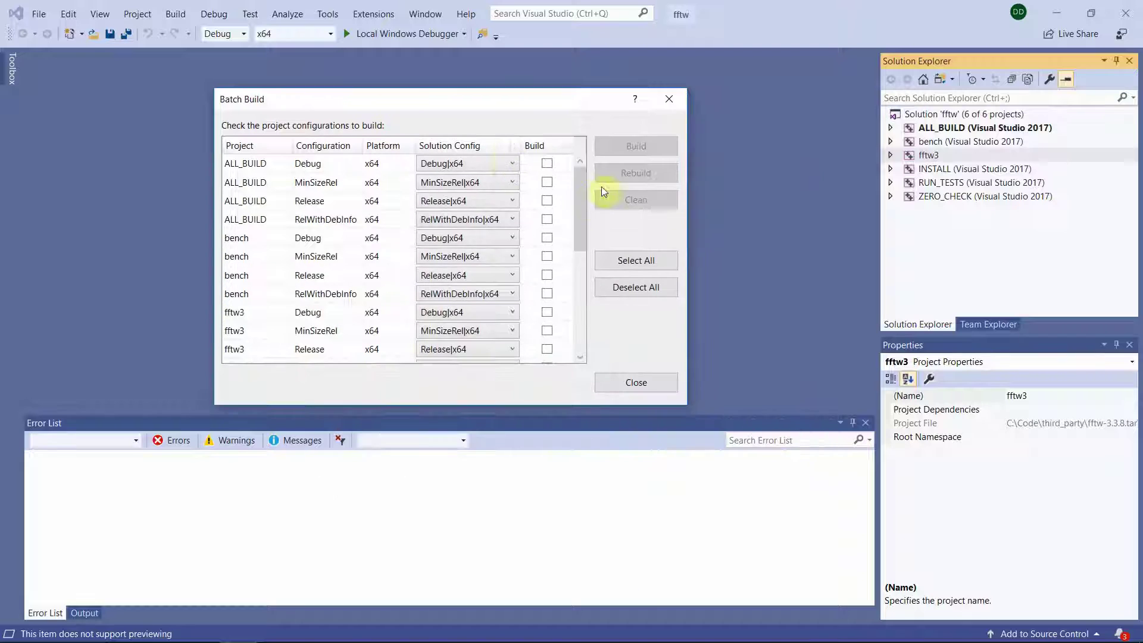
{"action": "left_click_drag", "start_coordinate": [580, 204], "coordinate": [588, 250]}
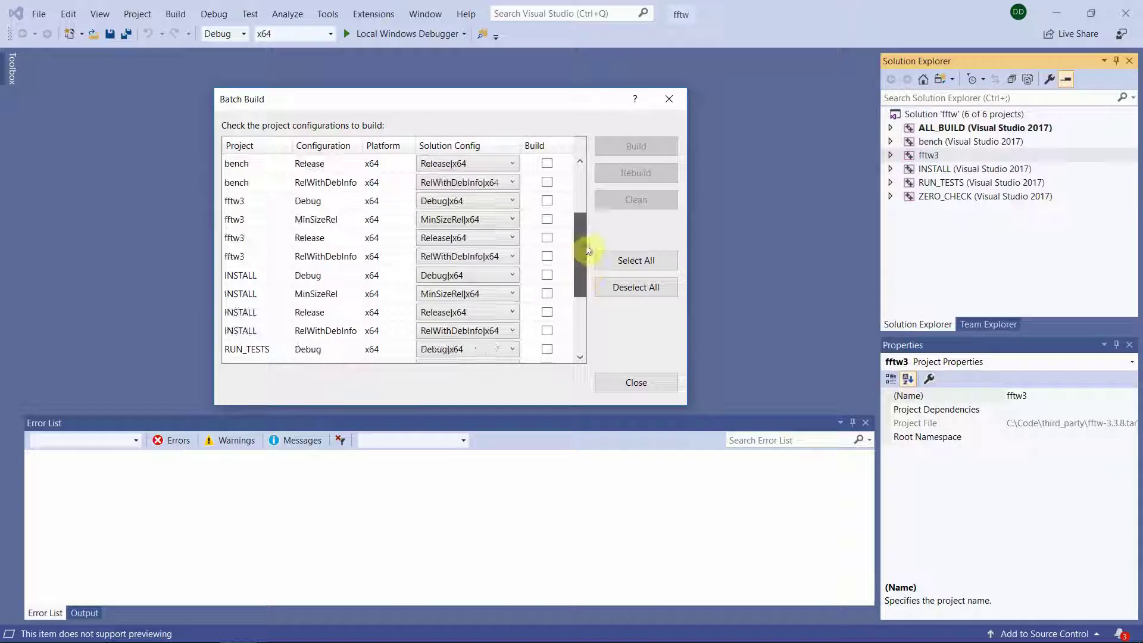
{"action": "left_click", "coordinate": [546, 201]}
{"action": "left_click", "coordinate": [547, 219]}
{"action": "left_click", "coordinate": [547, 238]}
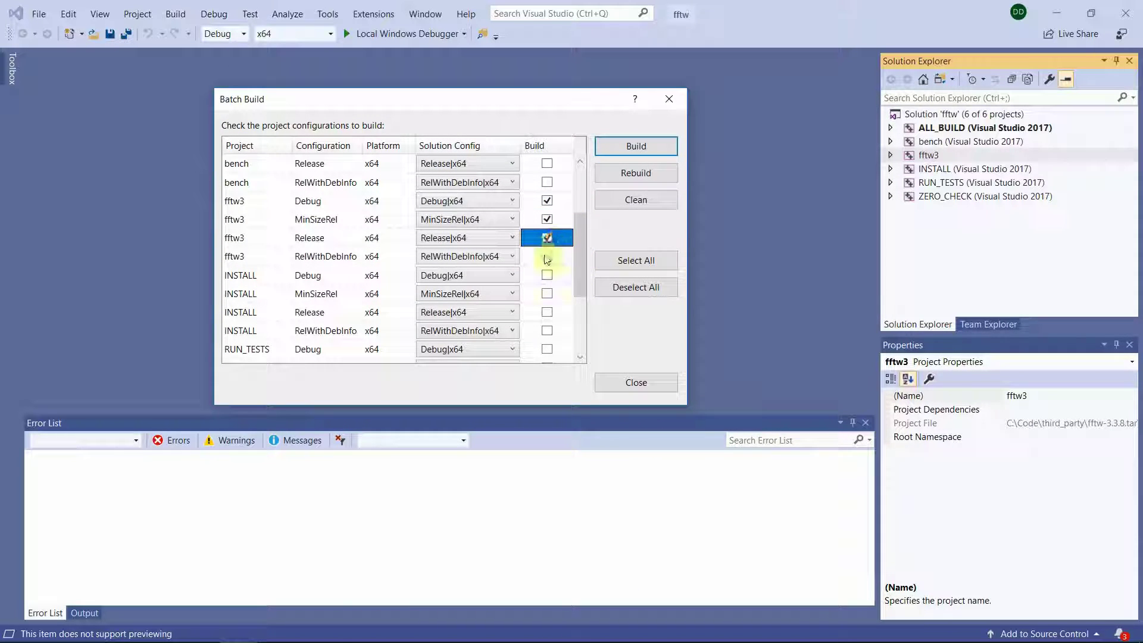
{"action": "left_click", "coordinate": [547, 257]}
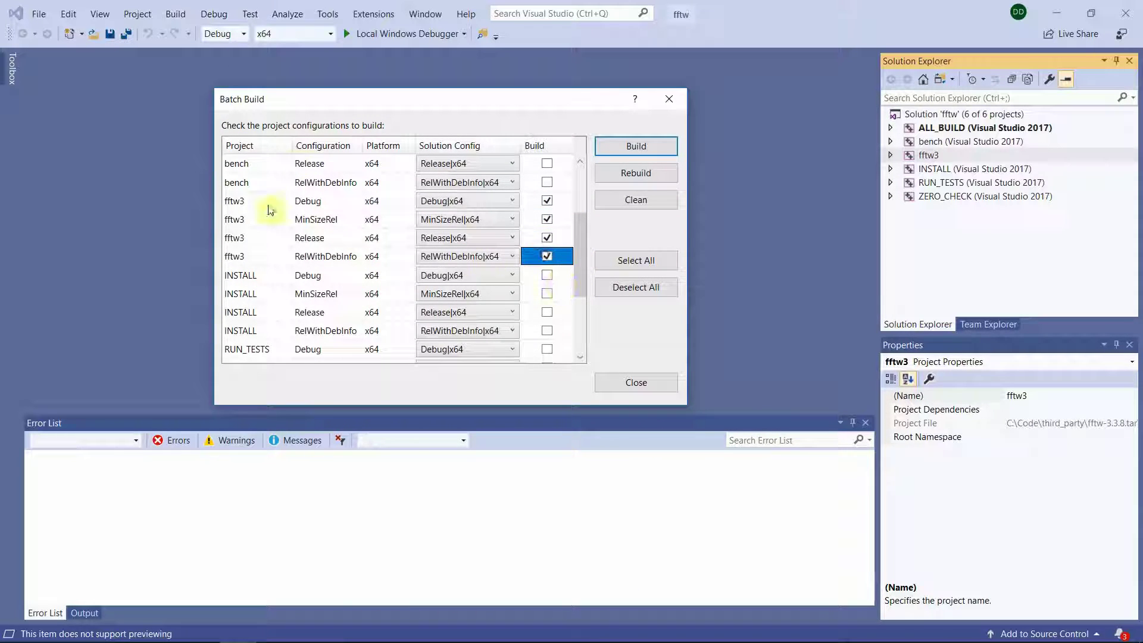
{"action": "left_click", "coordinate": [665, 149]}
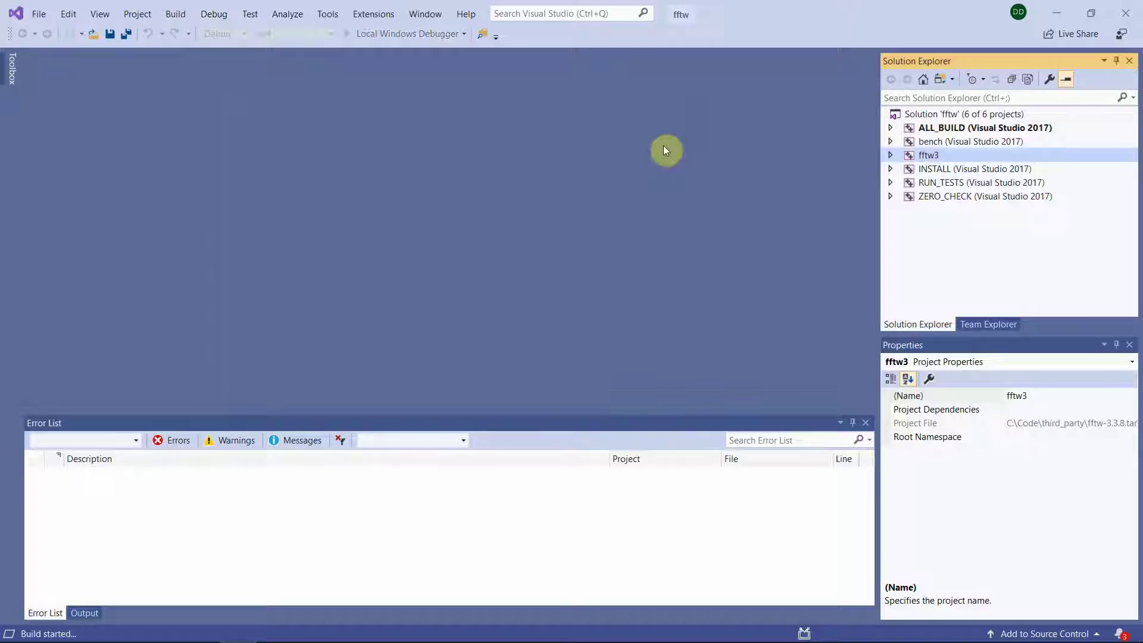
Monitor the fftw3 batch build by checking its error list and build output, resizing the message area as needed
{"action": "left_click_drag", "start_coordinate": [517, 412], "coordinate": [542, 264]}
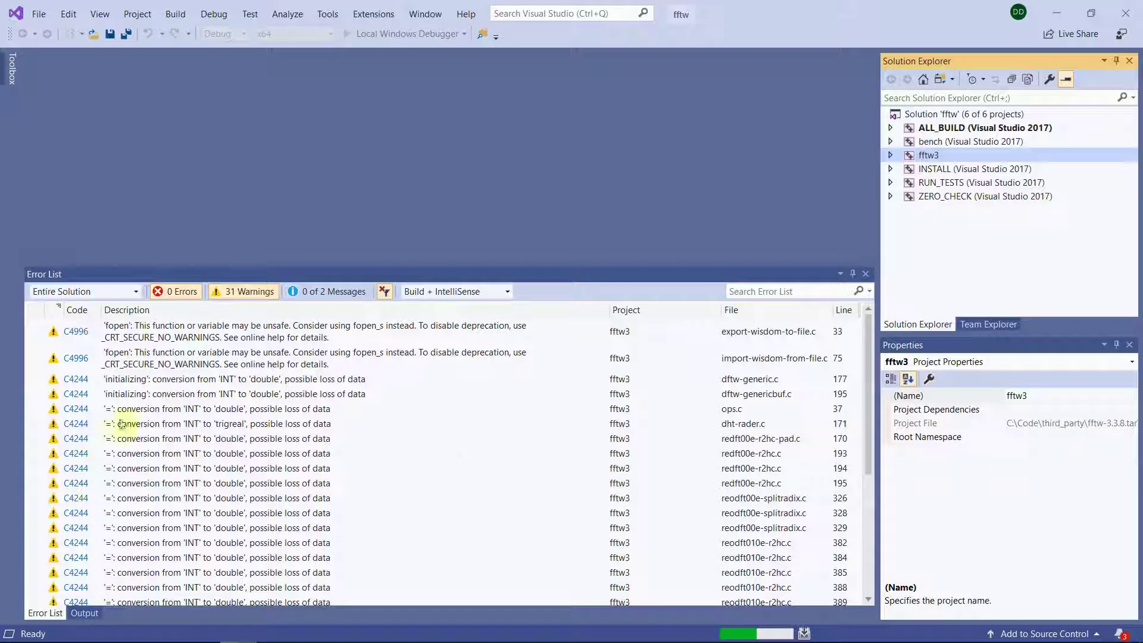
{"action": "left_click", "coordinate": [85, 613]}
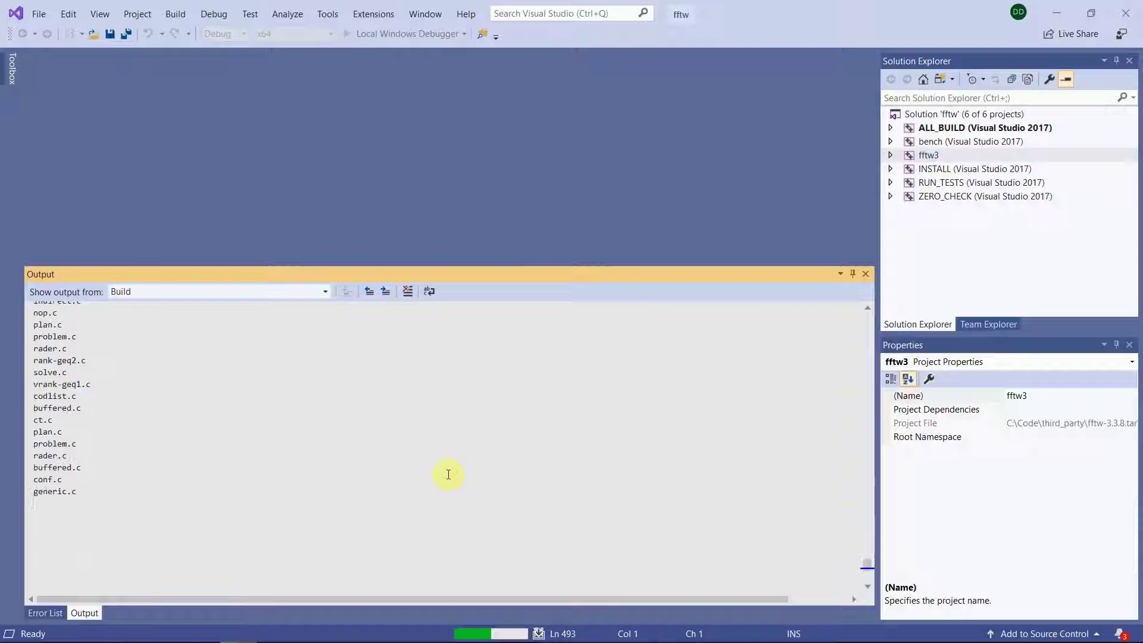
{"action": "left_click", "coordinate": [45, 613]}
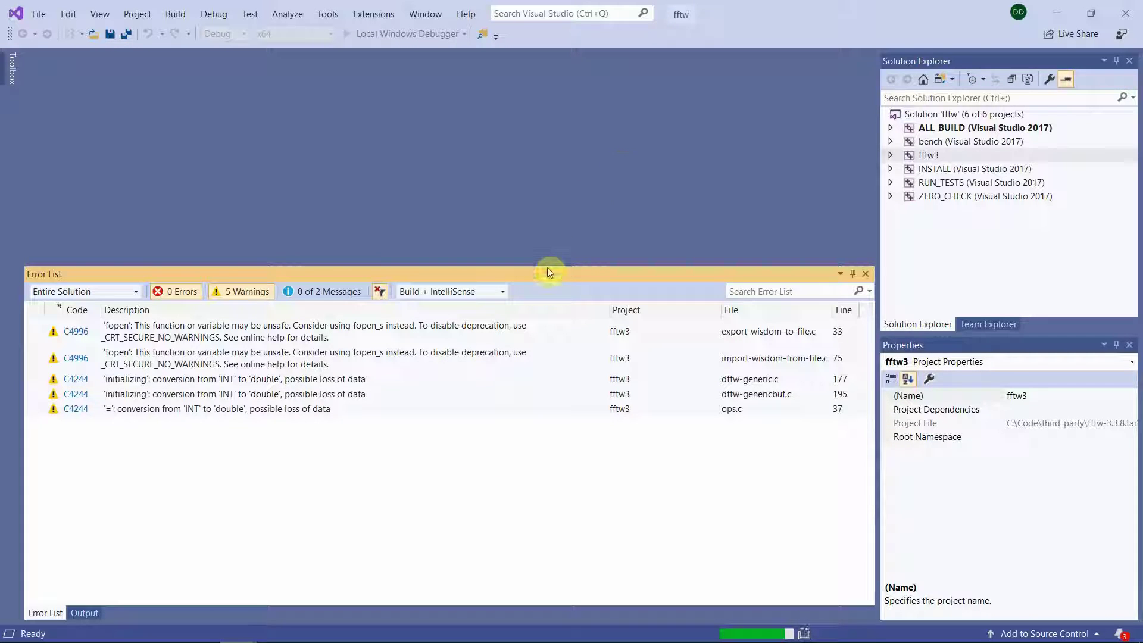
{"action": "left_click_drag", "start_coordinate": [548, 266], "coordinate": [549, 326]}
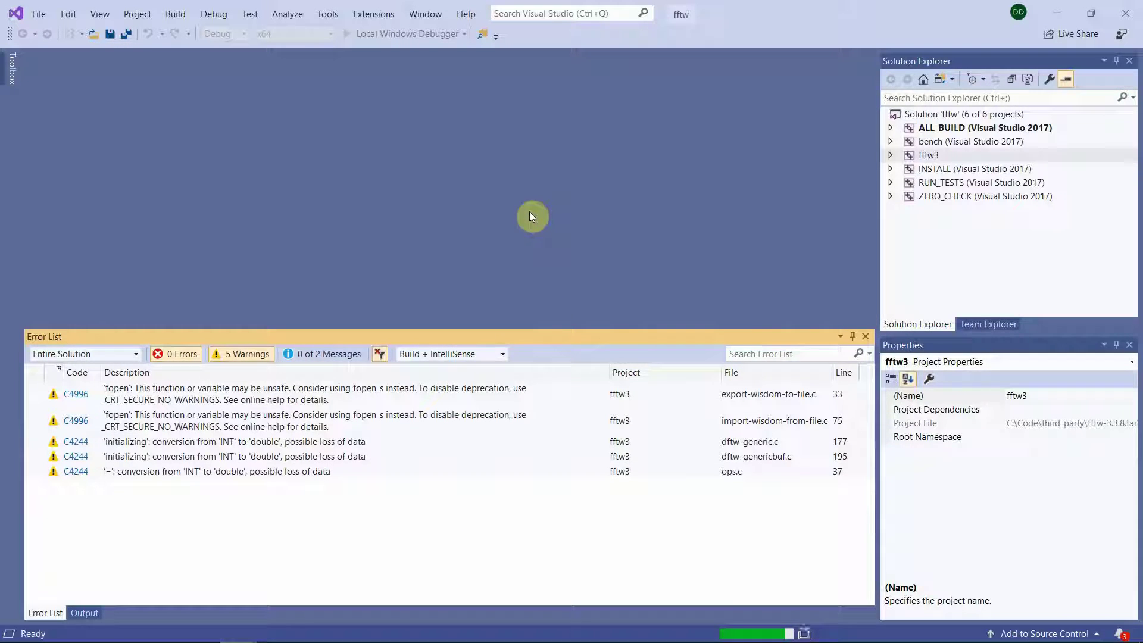